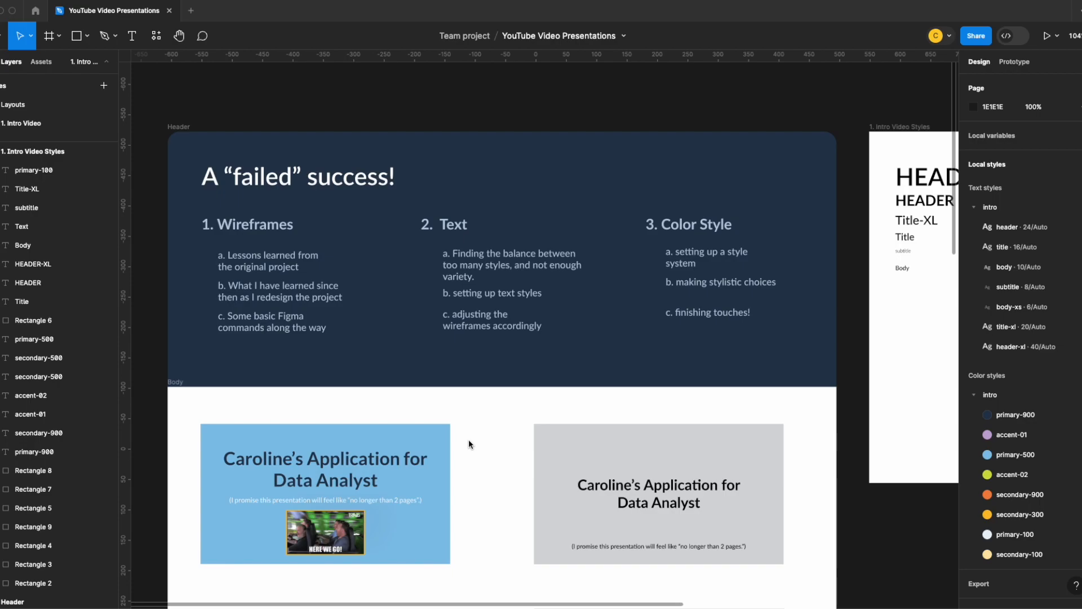
- Examine the agenda header and the blue Data Analyst application title slide in the Body frame
{"action": "scroll", "coordinate": [468, 445], "scroll_direction": "down", "scroll_amount": 2}
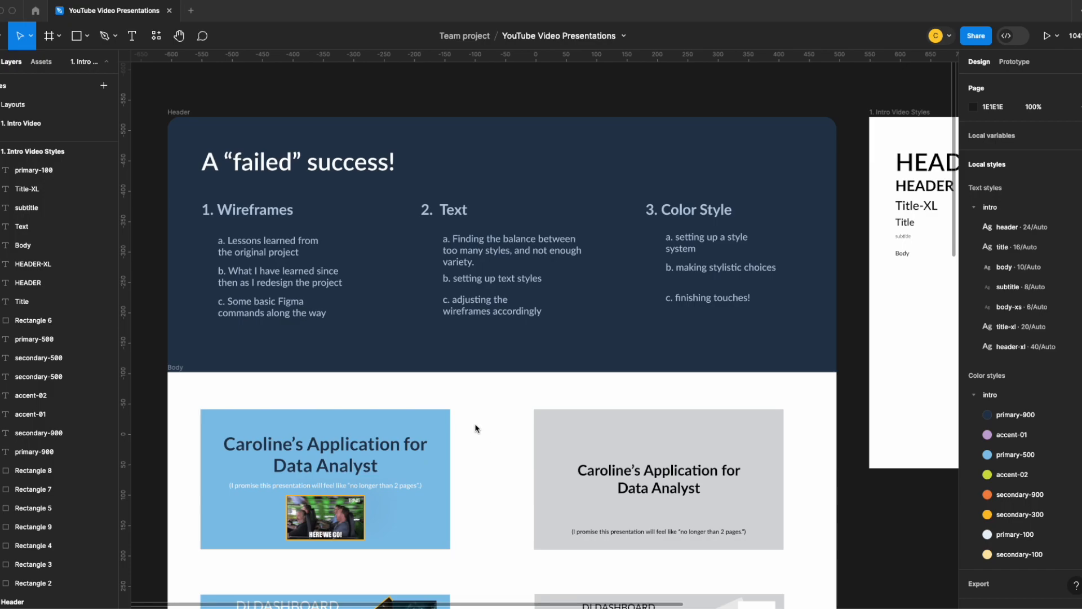
{"action": "scroll", "coordinate": [384, 412], "scroll_direction": "down", "scroll_amount": 1}
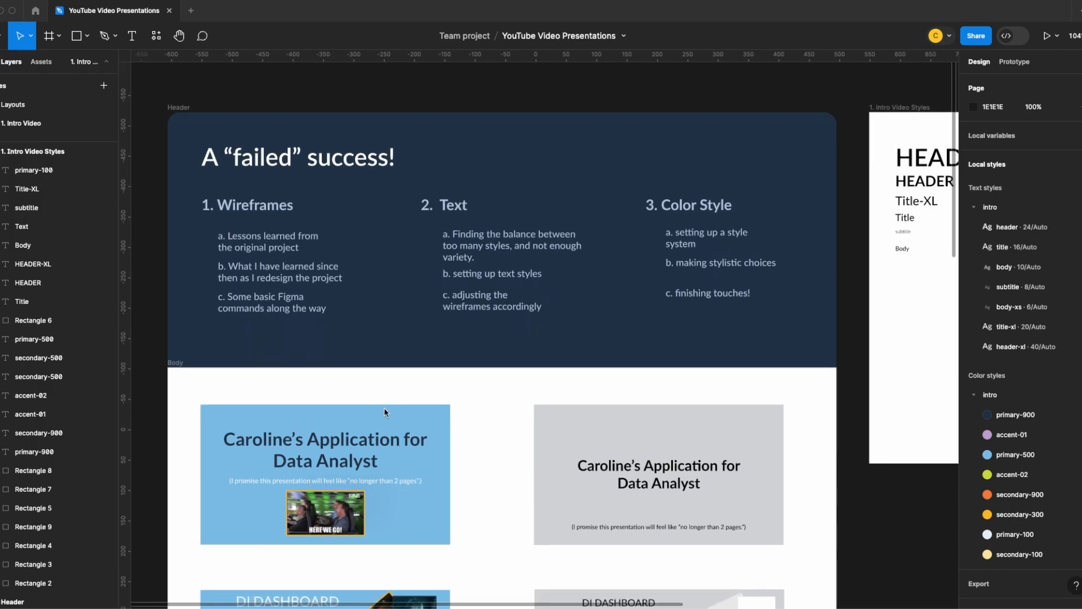
{"action": "scroll", "coordinate": [401, 411], "scroll_direction": "down", "scroll_amount": 2}
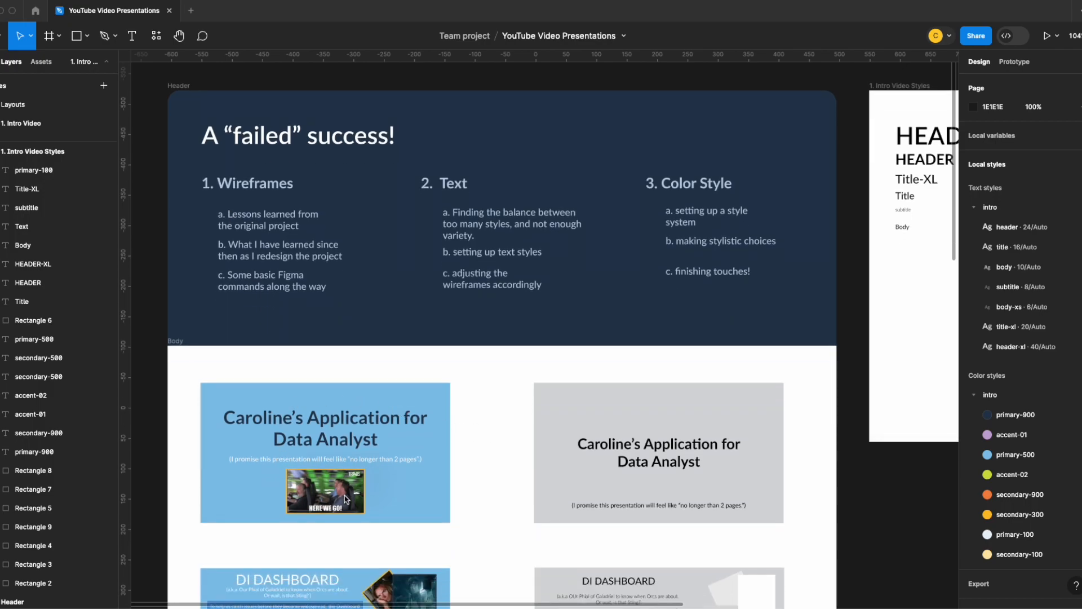
{"action": "scroll", "coordinate": [346, 410], "scroll_direction": "up", "scroll_amount": 2}
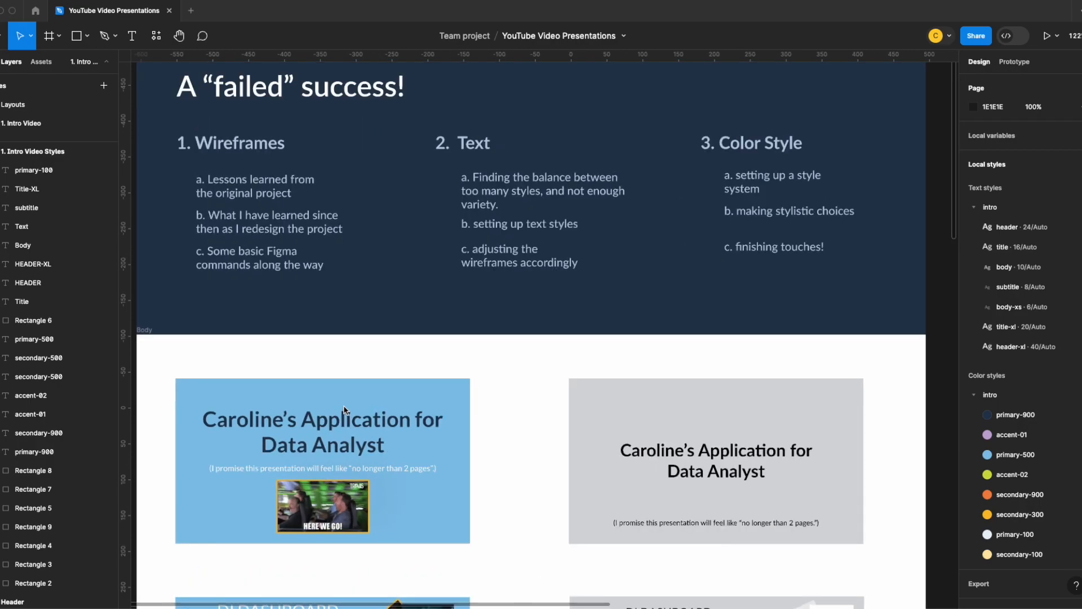
{"action": "scroll", "coordinate": [345, 410], "scroll_direction": "up", "scroll_amount": 5}
{"action": "scroll", "coordinate": [299, 371], "scroll_direction": "down", "scroll_amount": 2}
{"action": "left_click_drag", "start_coordinate": [273, 355], "coordinate": [403, 172]}
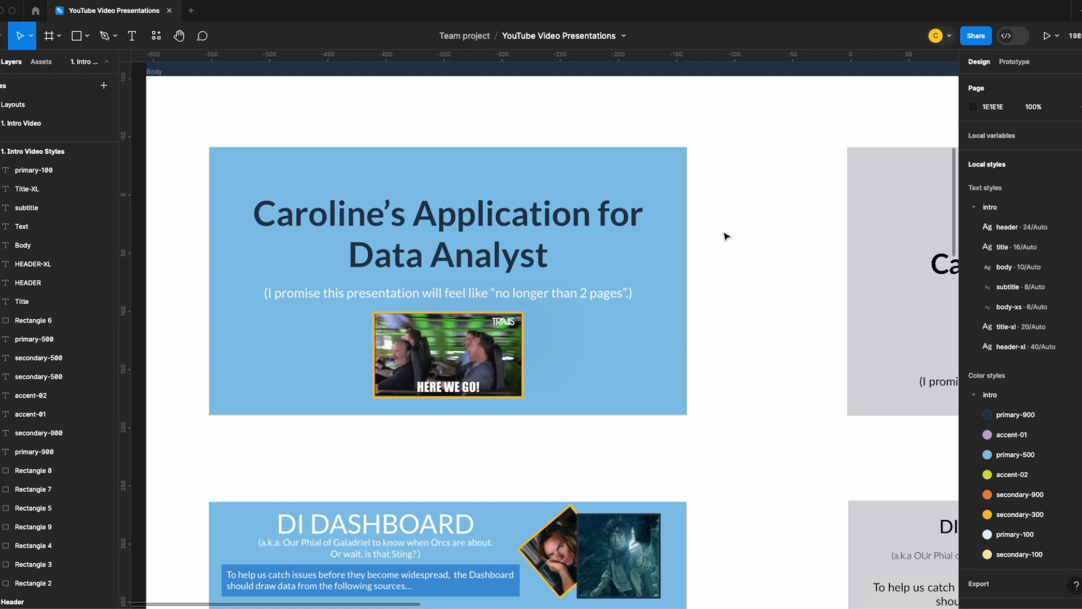
{"action": "scroll", "coordinate": [720, 285], "scroll_direction": "down", "scroll_amount": 5, "text": "ctrl"}
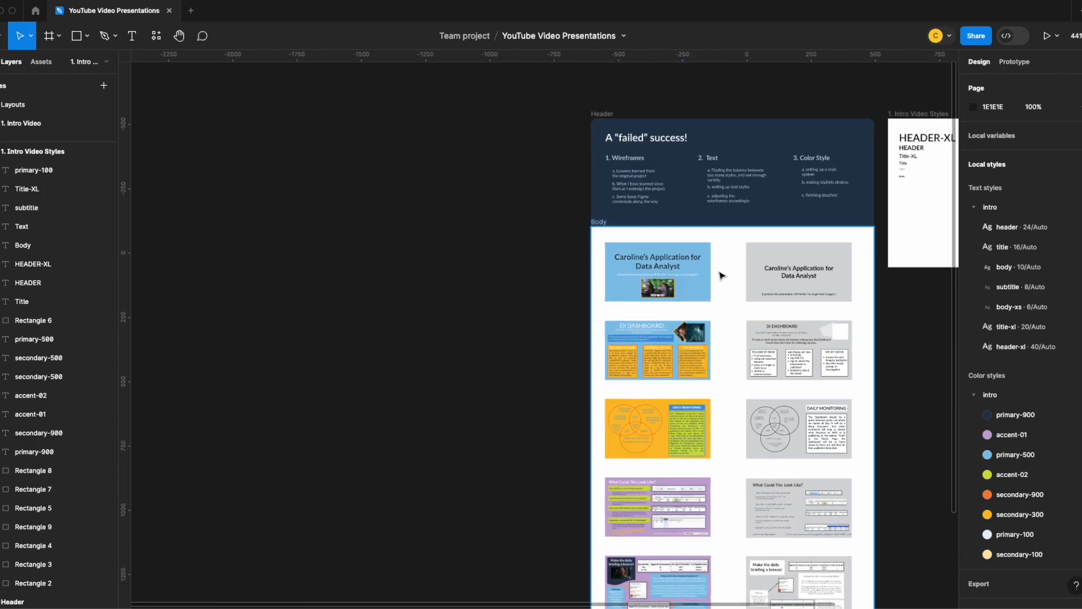
{"action": "scroll", "coordinate": [720, 275], "scroll_direction": "up", "scroll_amount": 5, "text": "ctrl"}
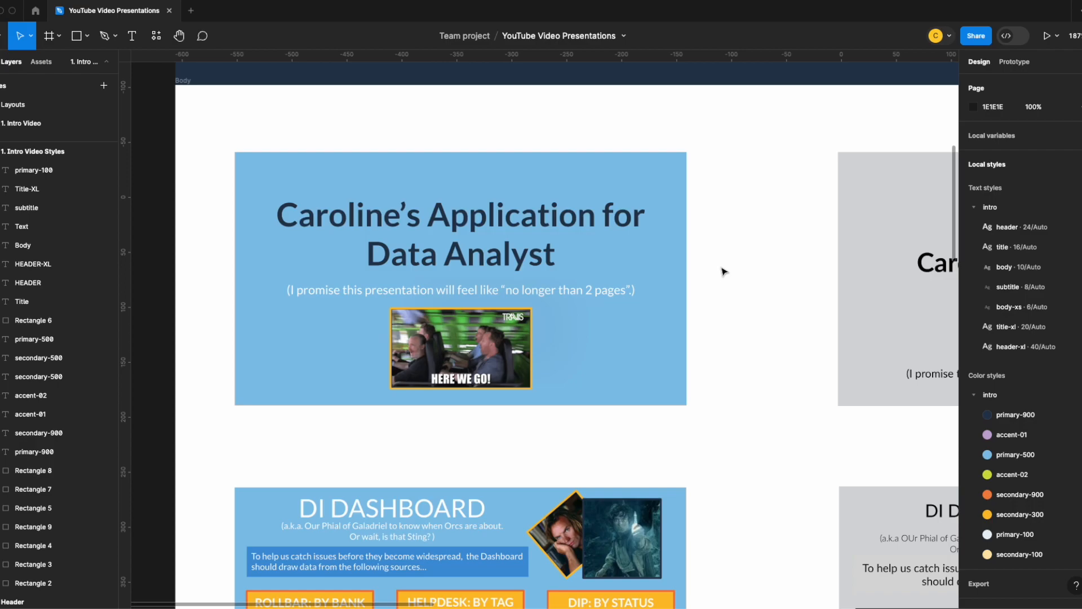
{"action": "scroll", "coordinate": [724, 272], "scroll_direction": "down", "scroll_amount": 5}
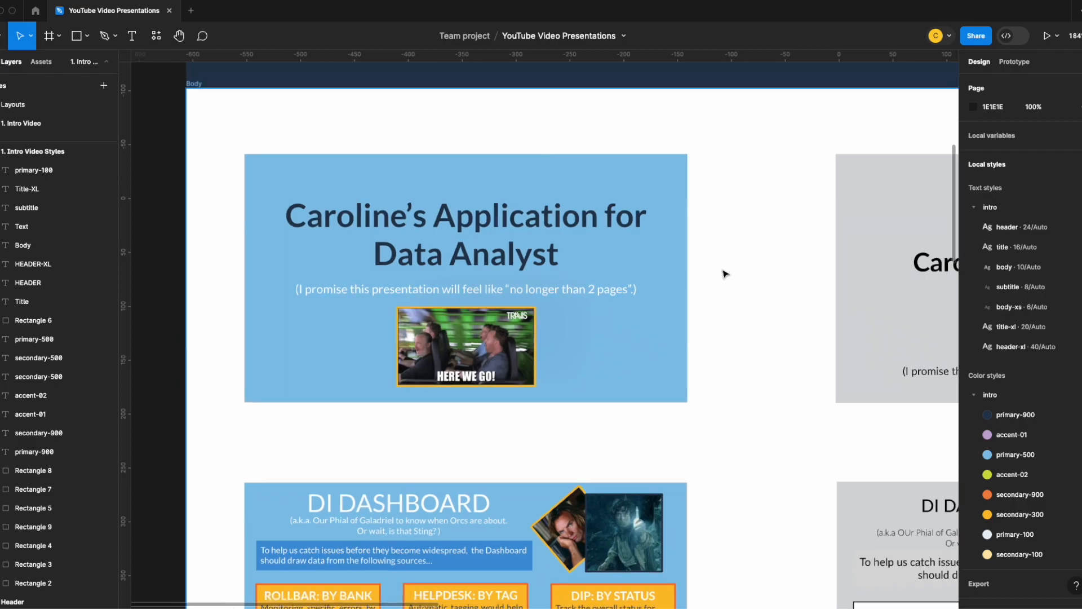
{"action": "scroll", "coordinate": [725, 274], "scroll_direction": "up", "scroll_amount": 6}
{"action": "scroll", "coordinate": [725, 277], "scroll_direction": "down", "scroll_amount": 5}
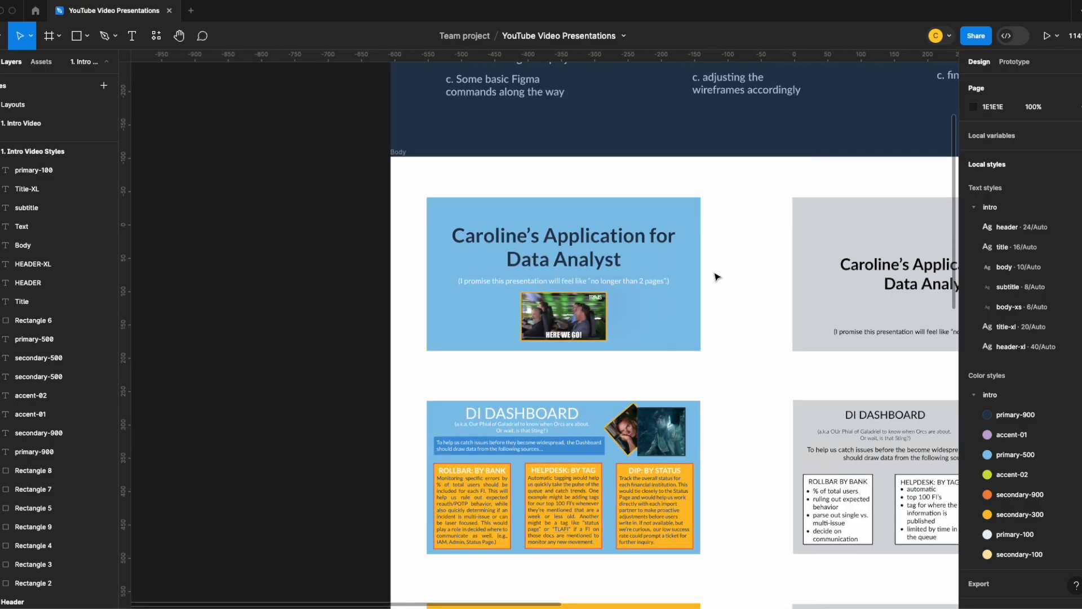
- Inspect the text styles and color swatches in the 1. Intro Video Styles frame, selecting the orange secondary-900 swatch
{"action": "left_click_drag", "start_coordinate": [763, 264], "coordinate": [233, 271]}
{"action": "left_click_drag", "start_coordinate": [648, 240], "coordinate": [441, 452]}
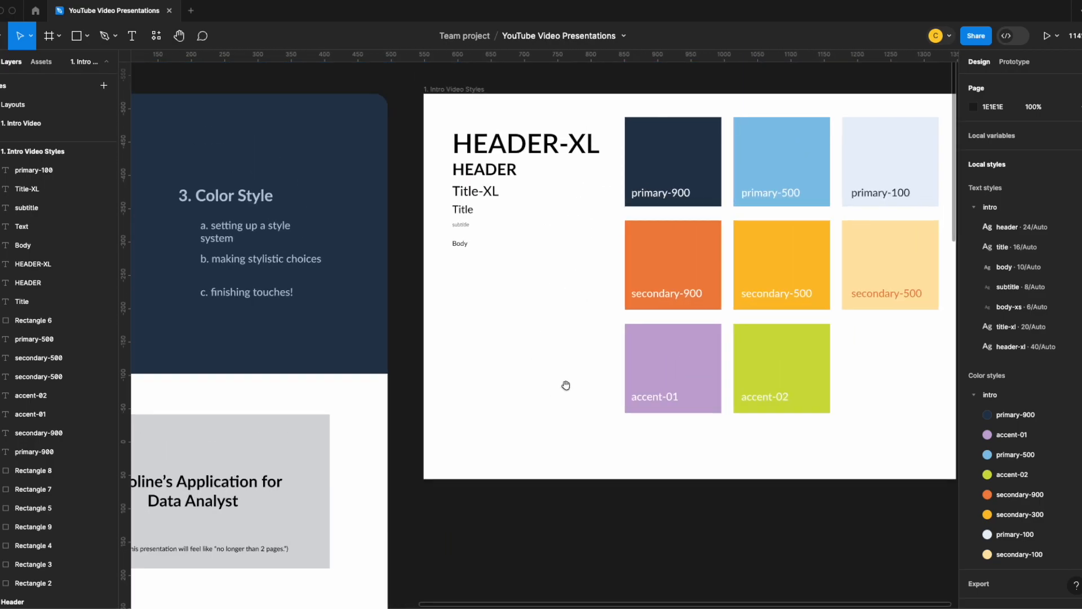
{"action": "mouse_move", "coordinate": [670, 262]}
{"action": "left_mouse_down"}
{"action": "mouse_move", "coordinate": [538, 279]}
{"action": "mouse_move", "coordinate": [678, 265]}
{"action": "left_mouse_up"}
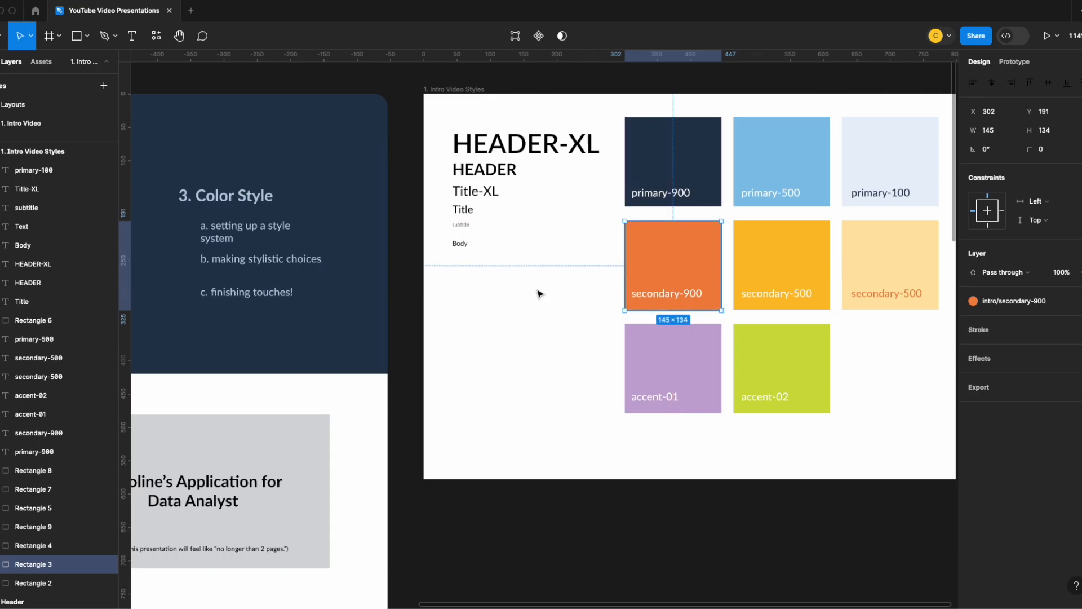
- Return to a close view of the blue title slide and clear the swatch selection
{"action": "left_click_drag", "start_coordinate": [532, 289], "coordinate": [808, 191]}
{"action": "left_click_drag", "start_coordinate": [427, 275], "coordinate": [767, 181]}
{"action": "left_click_drag", "start_coordinate": [476, 387], "coordinate": [558, 266]}
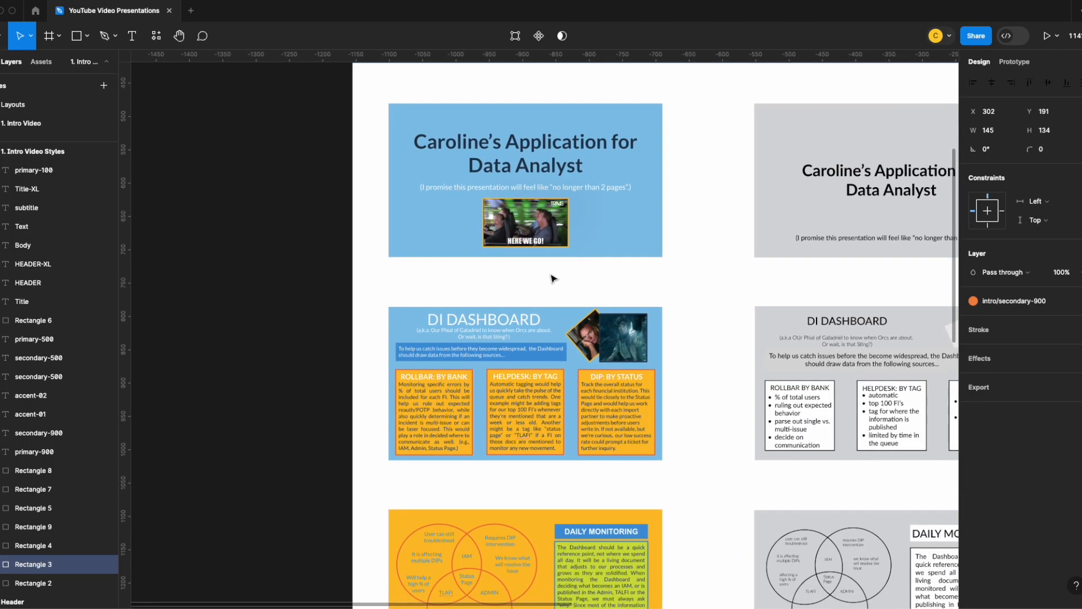
{"action": "scroll", "coordinate": [553, 275], "scroll_direction": "up", "scroll_amount": 5}
{"action": "left_click_drag", "start_coordinate": [404, 235], "coordinate": [405, 339]}
{"action": "left_click_drag", "start_coordinate": [389, 282], "coordinate": [390, 291]}
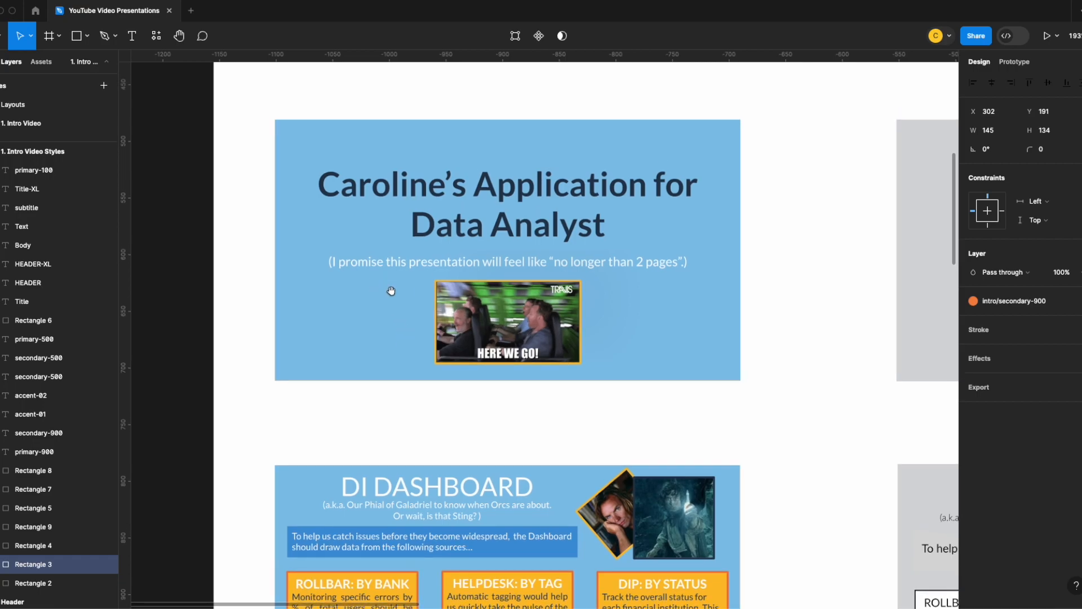
{"action": "left_click", "coordinate": [242, 318]}
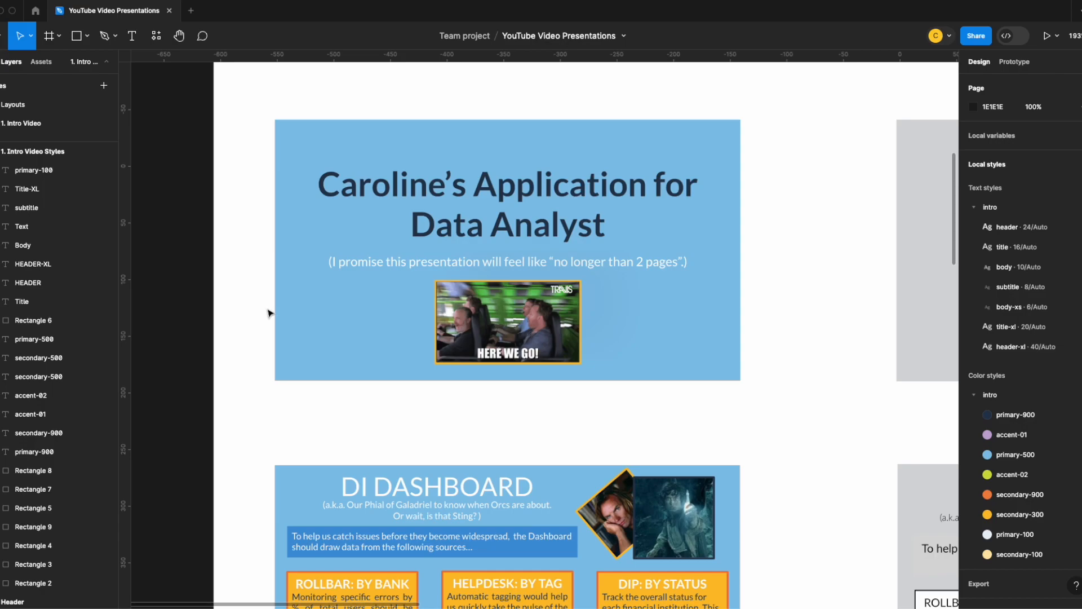
- Examine the layout, text and colors of the original DI Dashboard slide below the title slide
{"action": "scroll", "coordinate": [267, 314], "scroll_direction": "down", "scroll_amount": 2}
{"action": "scroll", "coordinate": [265, 312], "scroll_direction": "down", "scroll_amount": 2}
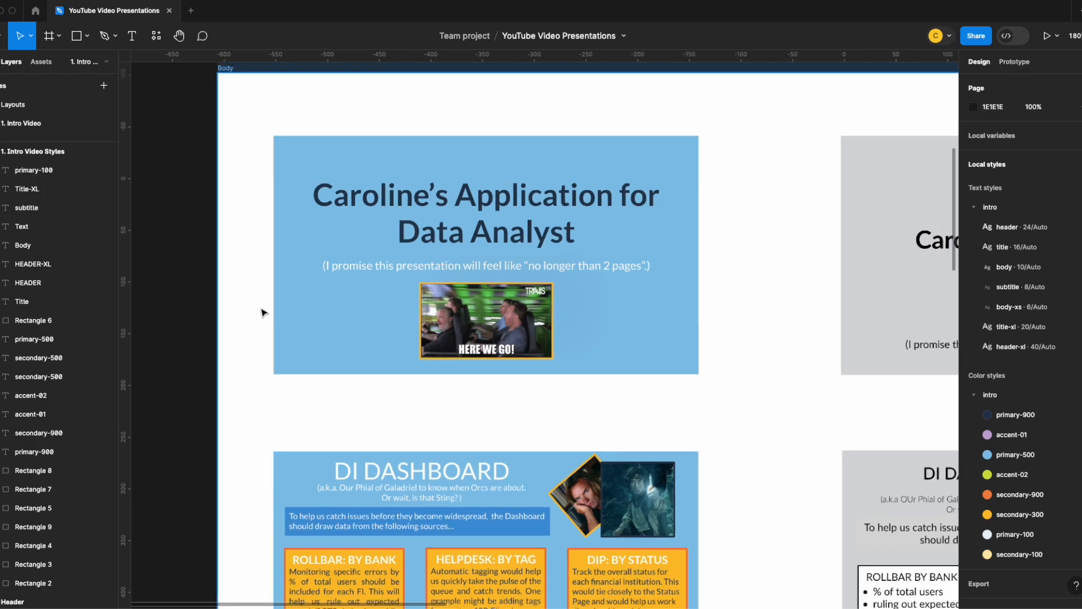
{"action": "scroll", "coordinate": [252, 312], "scroll_direction": "down", "scroll_amount": 2}
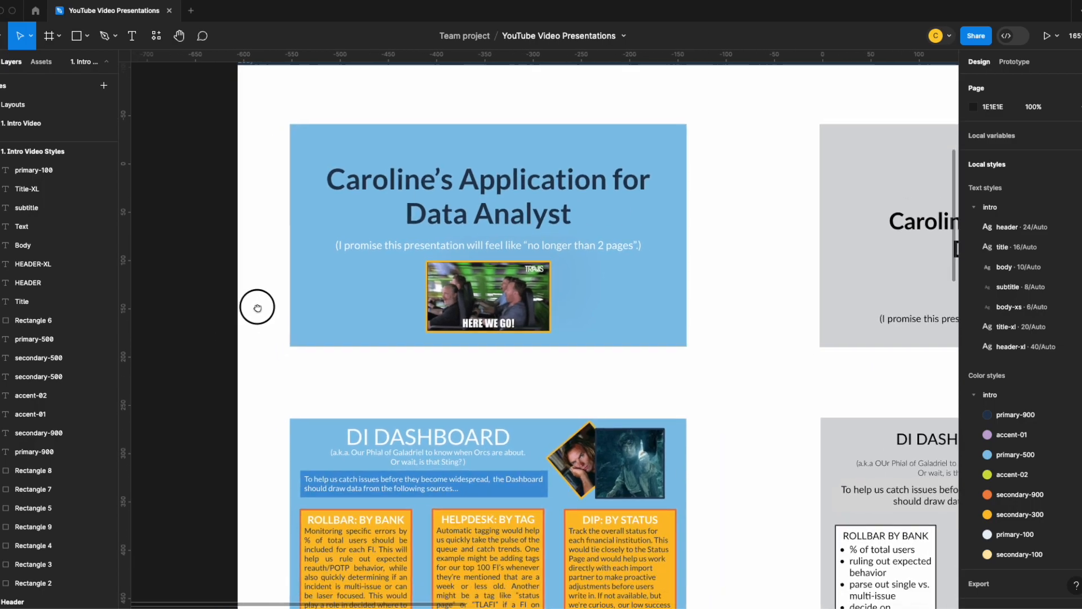
{"action": "scroll", "coordinate": [268, 284], "scroll_direction": "down", "scroll_amount": 3}
{"action": "scroll", "coordinate": [268, 286], "scroll_direction": "down", "scroll_amount": 3}
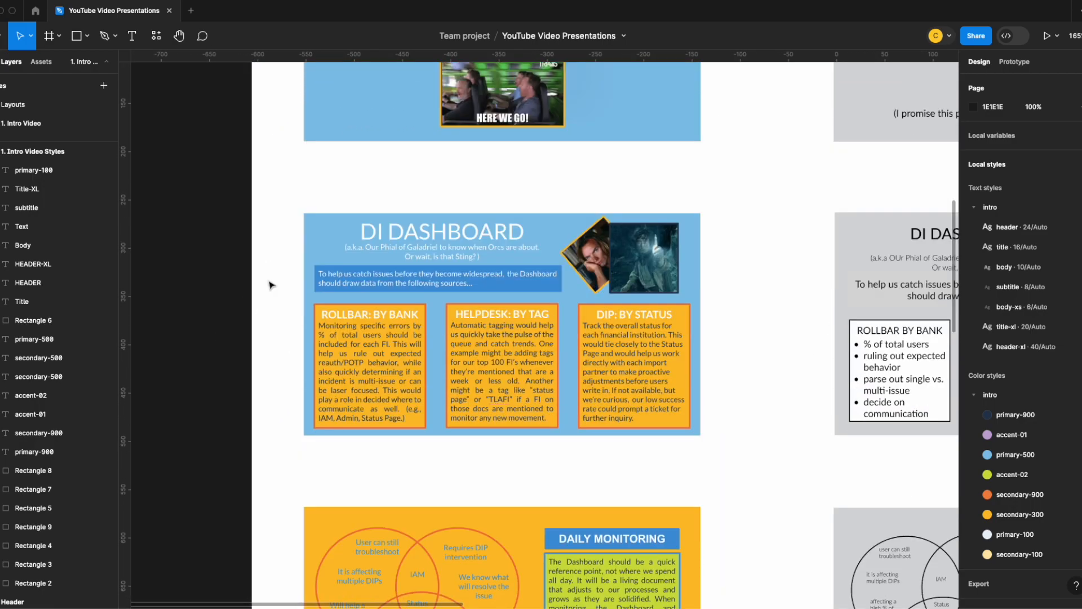
{"action": "scroll", "coordinate": [271, 285], "scroll_direction": "down", "scroll_amount": 1}
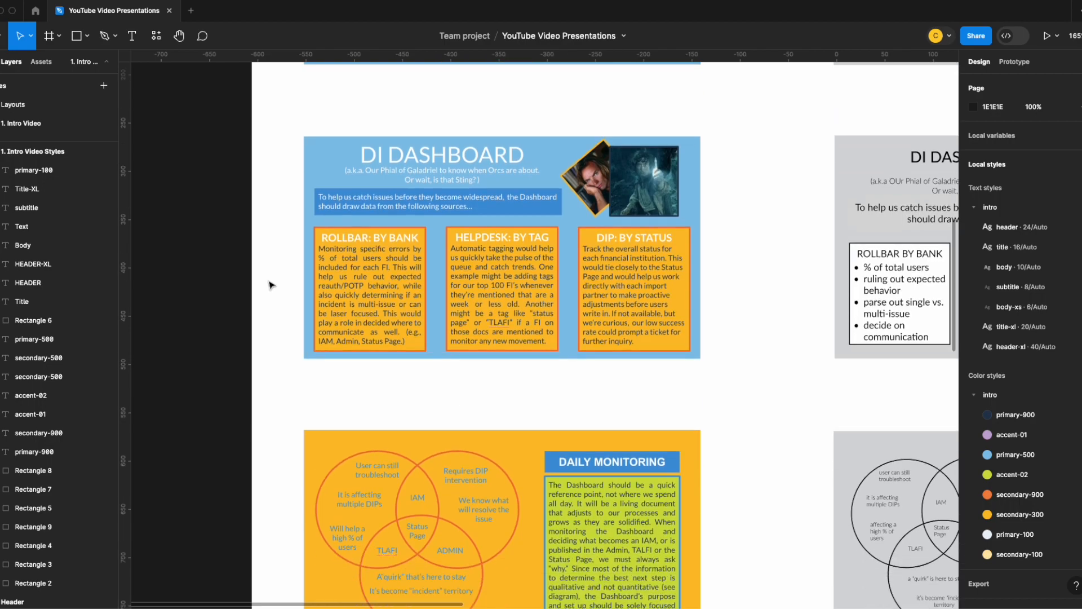
{"action": "scroll", "coordinate": [271, 285], "scroll_direction": "up", "scroll_amount": 1}
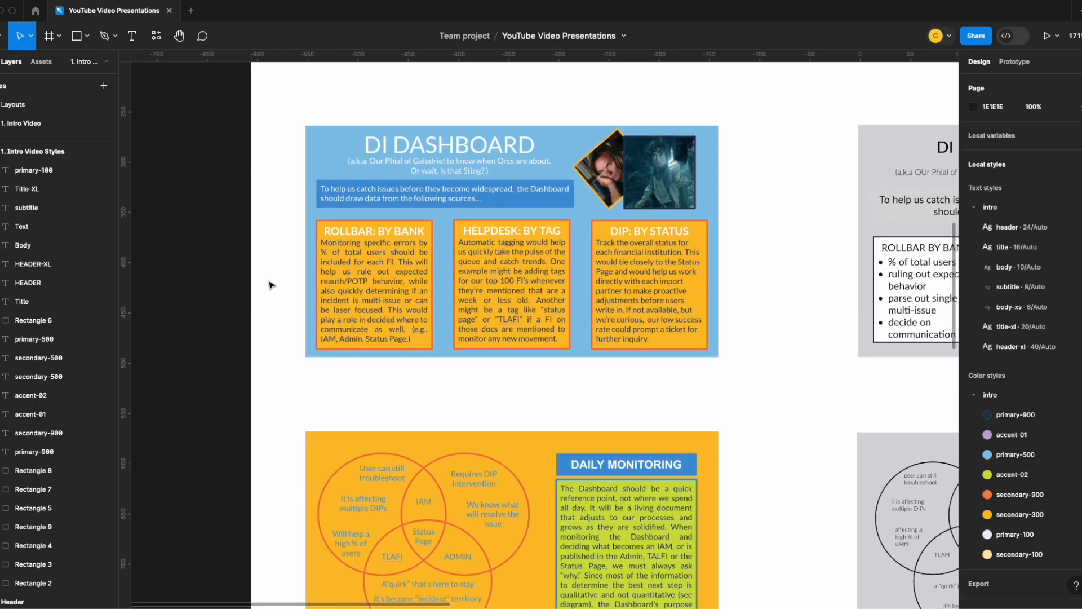
{"action": "scroll", "coordinate": [274, 281], "scroll_direction": "down", "scroll_amount": 1}
{"action": "scroll", "coordinate": [274, 280], "scroll_direction": "down", "scroll_amount": 1}
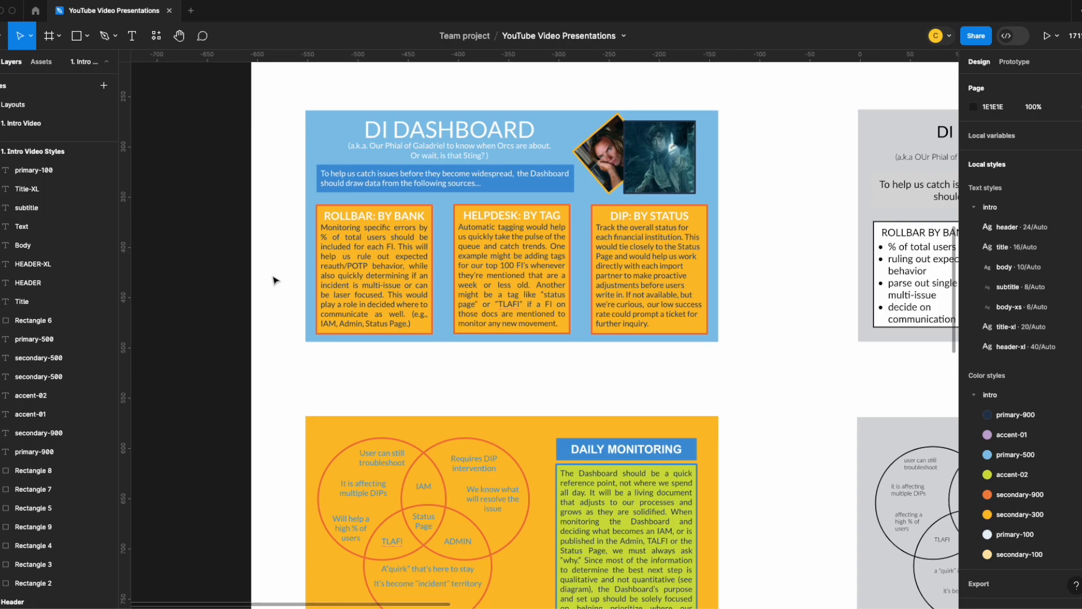
- Review the full column of original colored slides alongside the gray wireframes in an overview of the Body frame
{"action": "scroll", "coordinate": [274, 281], "scroll_direction": "down", "scroll_amount": 3}
{"action": "scroll", "coordinate": [275, 280], "scroll_direction": "down", "scroll_amount": 3}
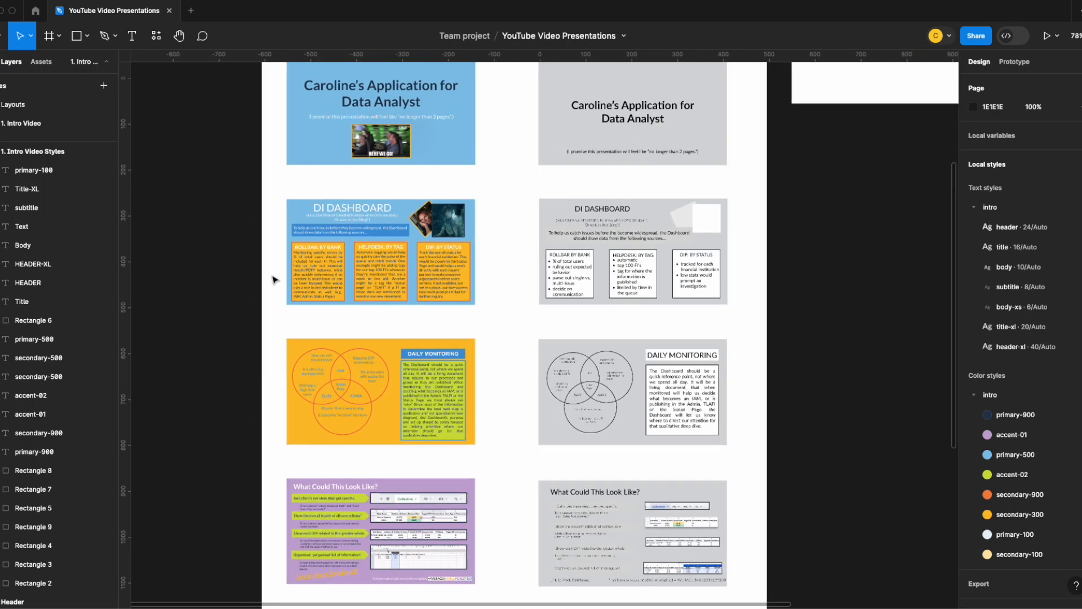
{"action": "scroll", "coordinate": [275, 281], "scroll_direction": "down", "scroll_amount": 4}
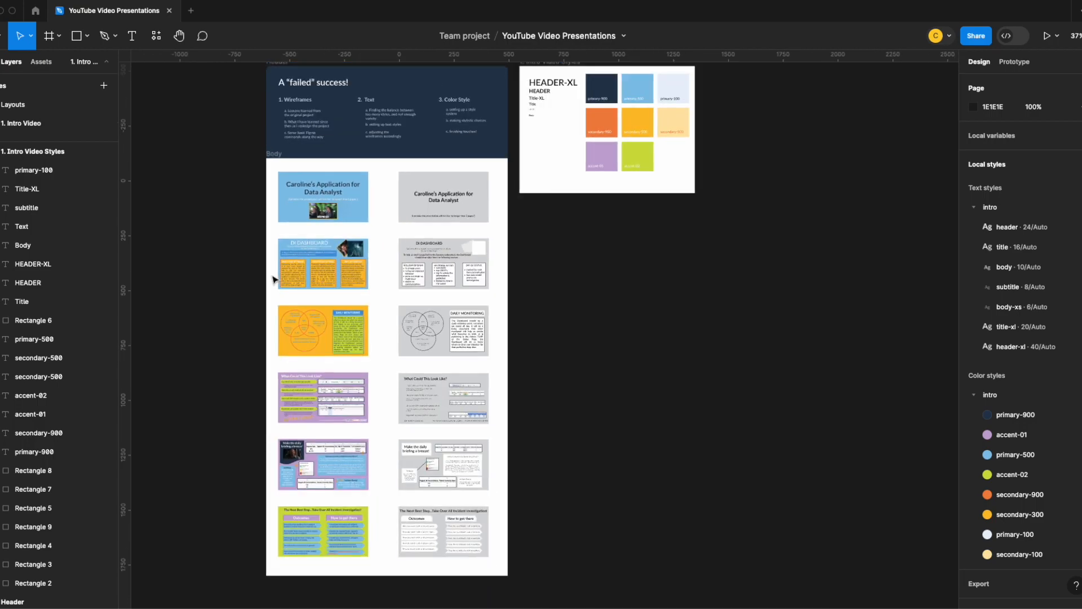
{"action": "scroll", "coordinate": [275, 281], "scroll_direction": "up", "scroll_amount": 1}
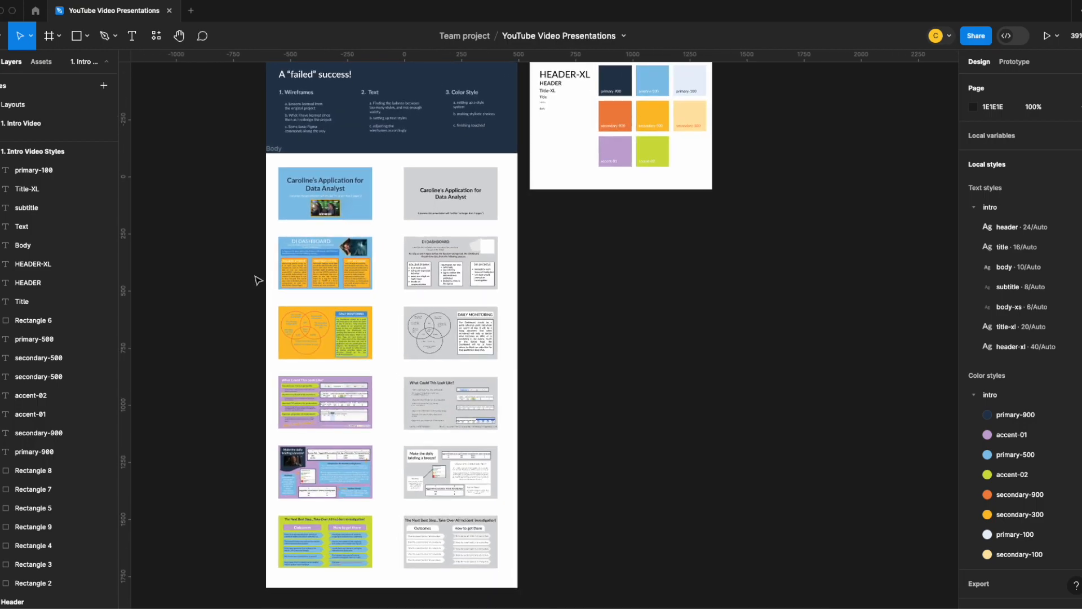
{"action": "left_click_drag", "start_coordinate": [247, 268], "coordinate": [240, 289]}
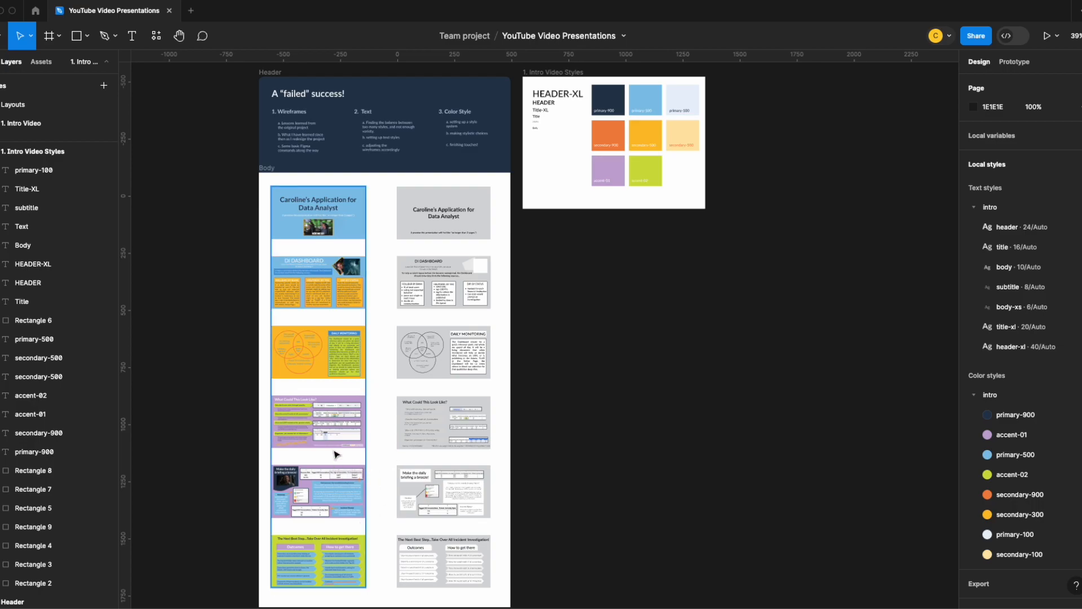
{"action": "scroll", "coordinate": [324, 435], "scroll_direction": "down", "scroll_amount": 1}
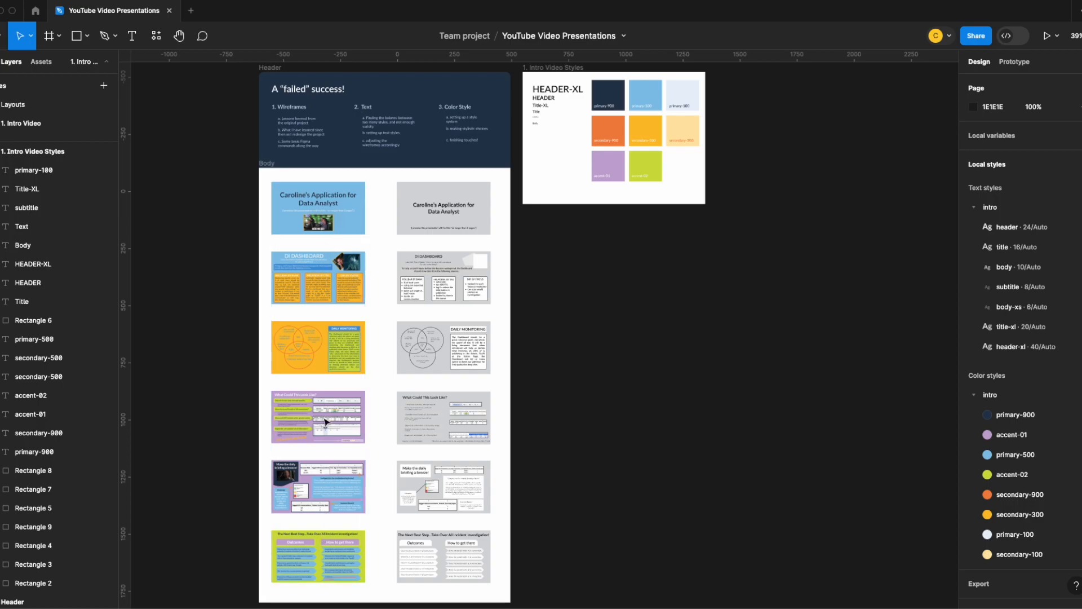
{"action": "scroll", "coordinate": [324, 345], "scroll_direction": "down", "scroll_amount": 3}
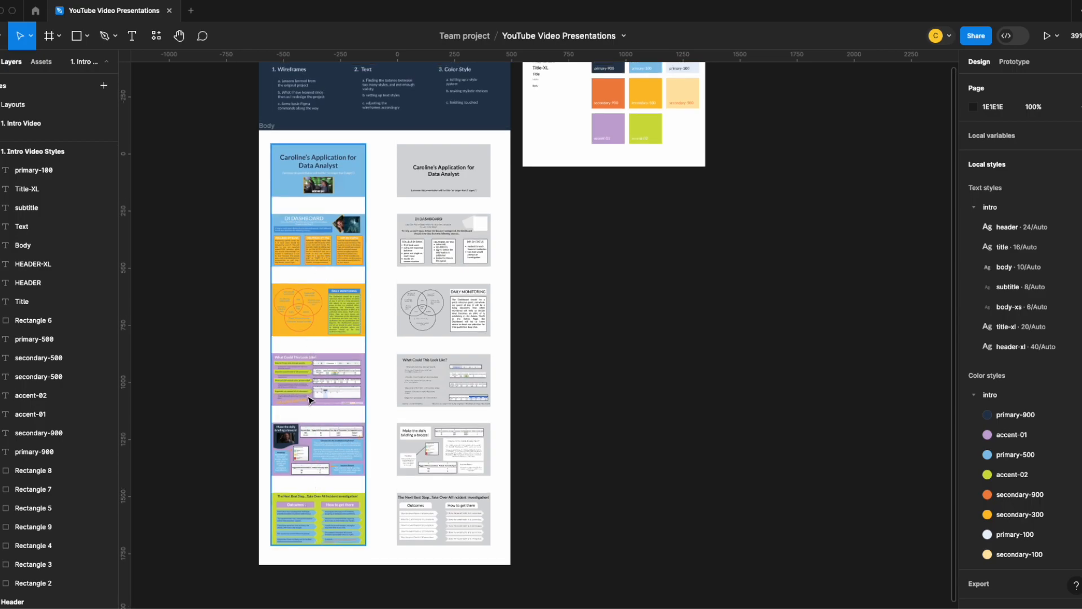
- Compare the colored slides with their gray wireframes up close, from the title slide down to the incident investigation slide
{"action": "scroll", "coordinate": [309, 401], "scroll_direction": "up", "scroll_amount": 5}
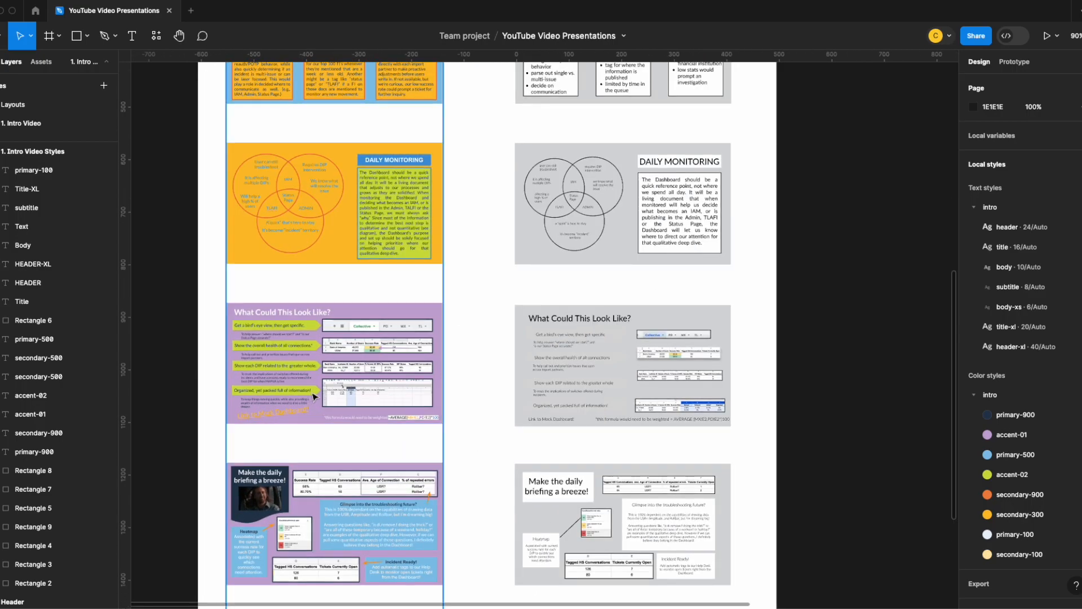
{"action": "scroll", "coordinate": [314, 396], "scroll_direction": "up", "scroll_amount": 1}
{"action": "scroll", "coordinate": [329, 404], "scroll_direction": "up", "scroll_amount": 3}
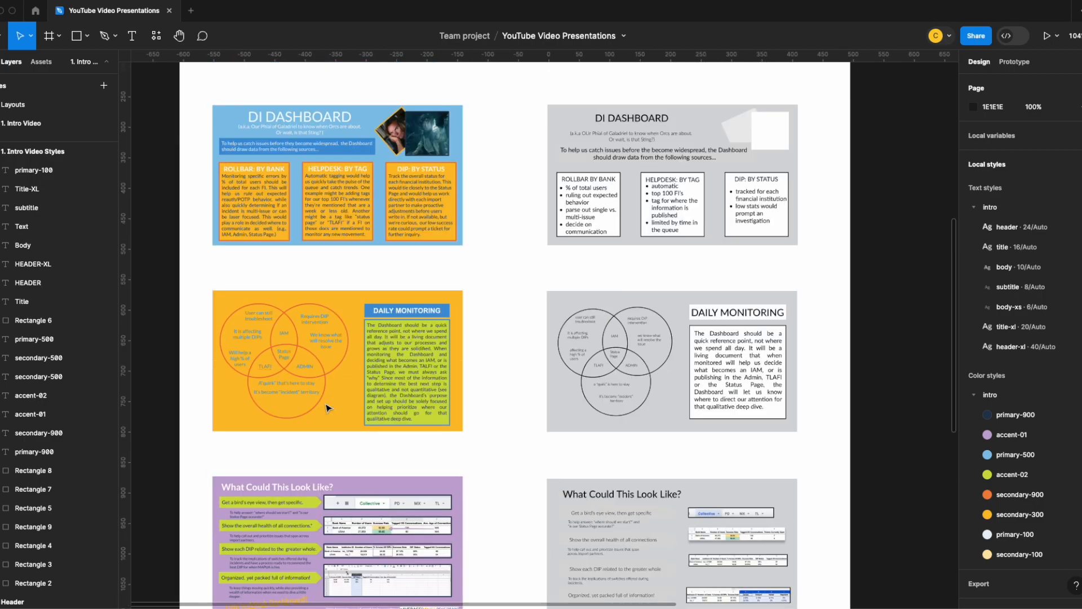
{"action": "scroll", "coordinate": [329, 404], "scroll_direction": "up", "scroll_amount": 2}
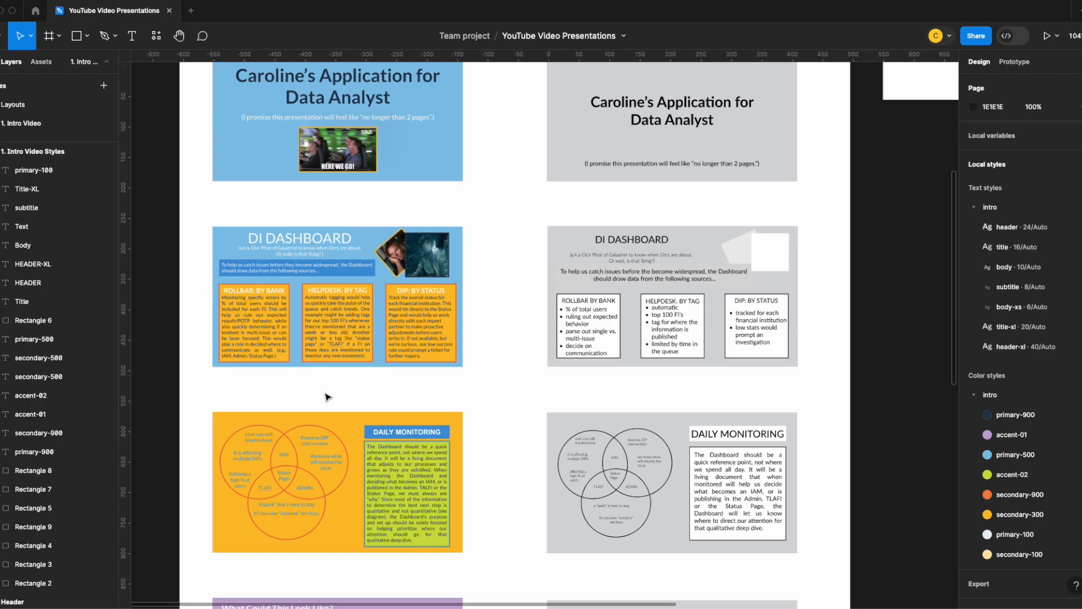
{"action": "scroll", "coordinate": [327, 397], "scroll_direction": "up", "scroll_amount": 1}
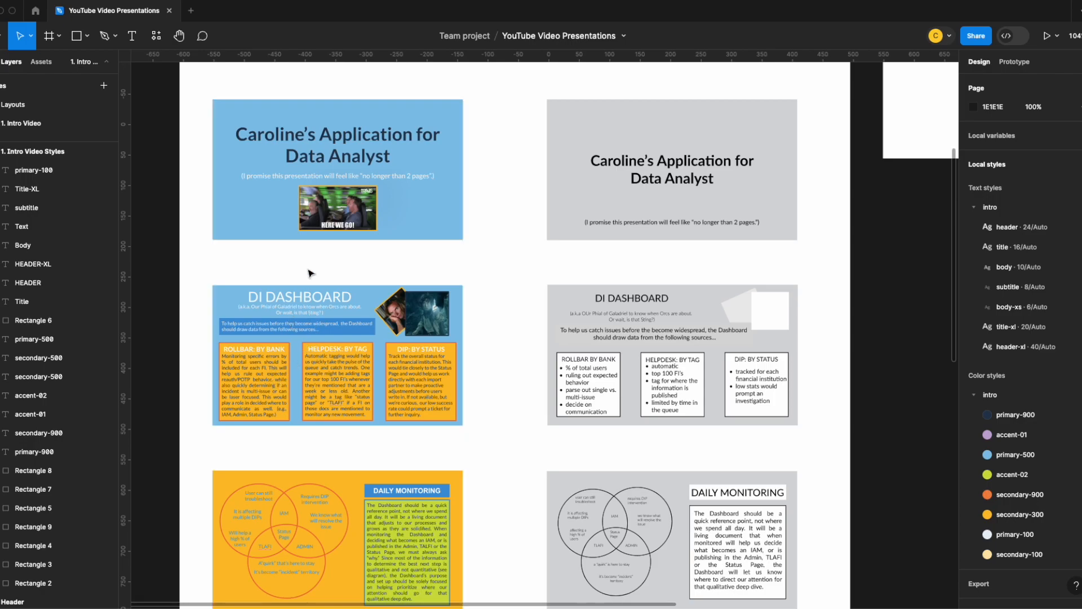
{"action": "scroll", "coordinate": [307, 276], "scroll_direction": "down", "scroll_amount": 5}
{"action": "scroll", "coordinate": [309, 283], "scroll_direction": "down", "scroll_amount": 5}
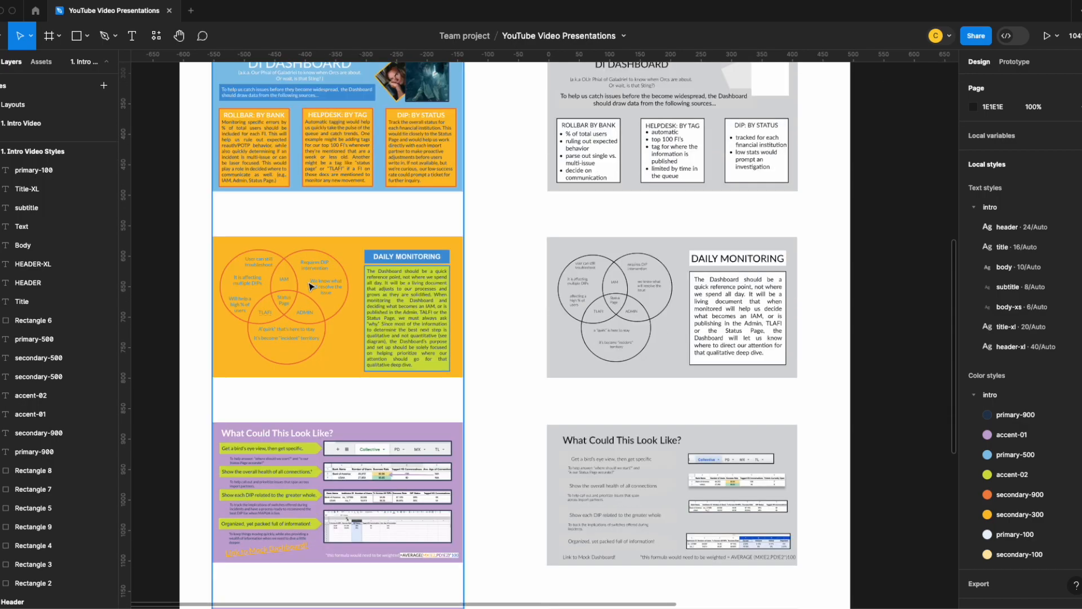
{"action": "scroll", "coordinate": [309, 289], "scroll_direction": "down", "scroll_amount": 5}
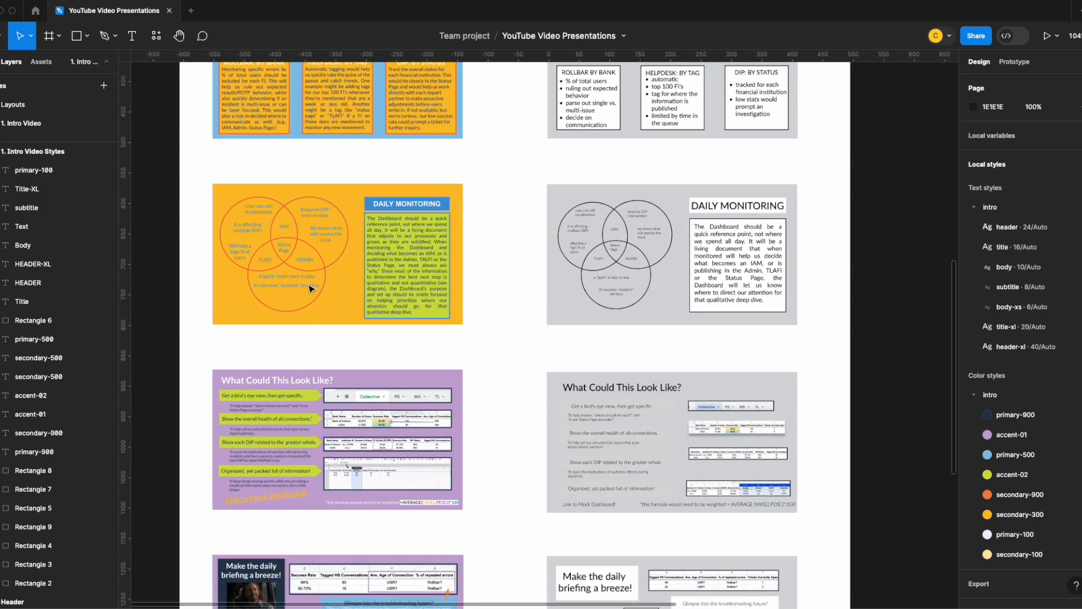
{"action": "scroll", "coordinate": [308, 289], "scroll_direction": "down", "scroll_amount": 5}
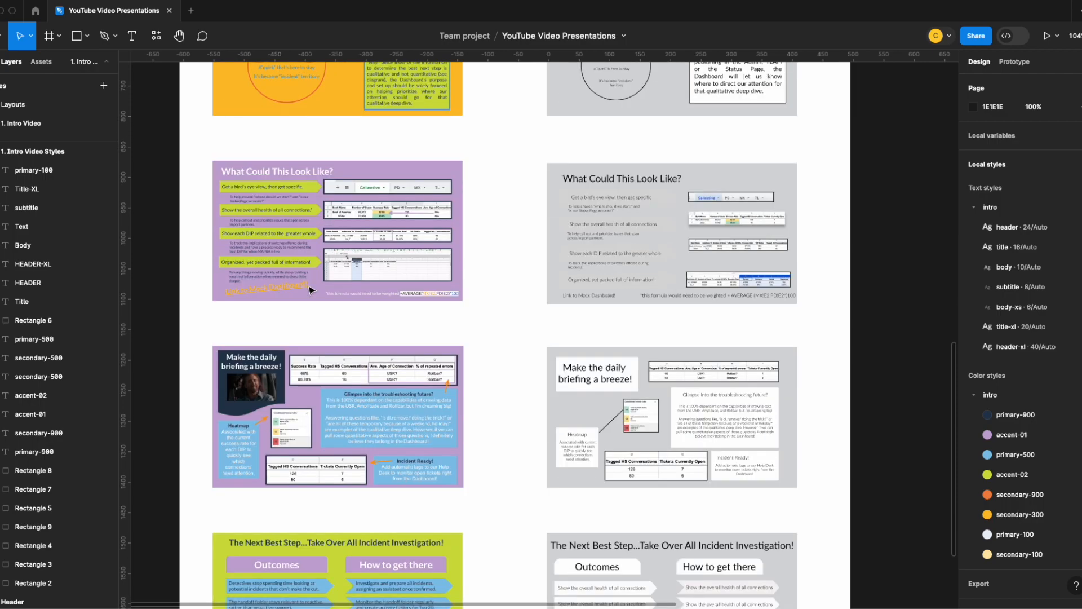
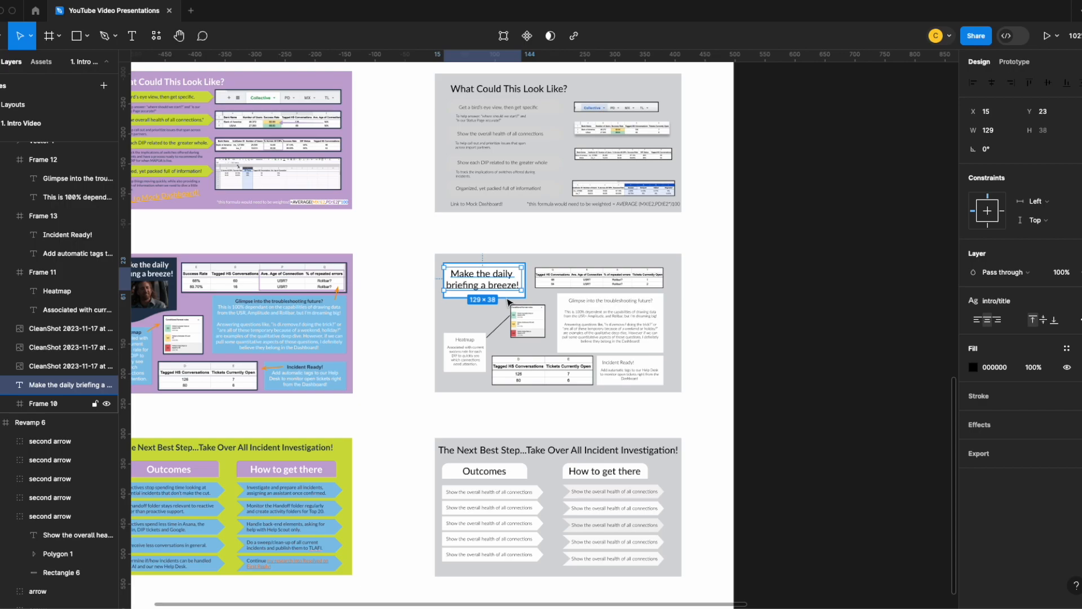
- Group the "Make the daily briefing a breeze!" title with its white frame and name the group slide 5_title
{"action": "left_click", "coordinate": [507, 301], "text": "shift"}
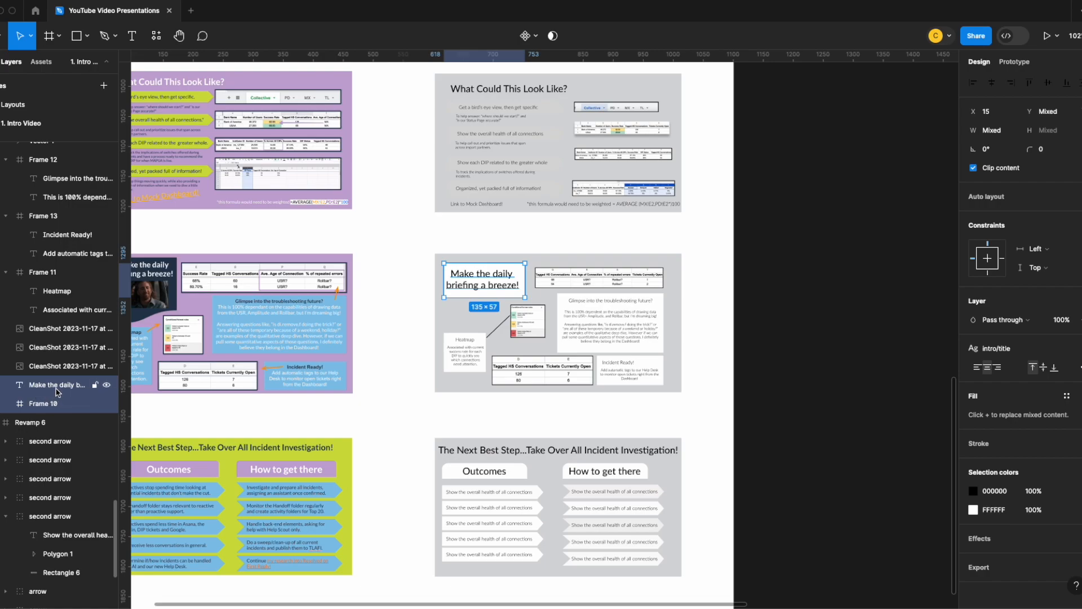
{"action": "key", "text": "super+g"}
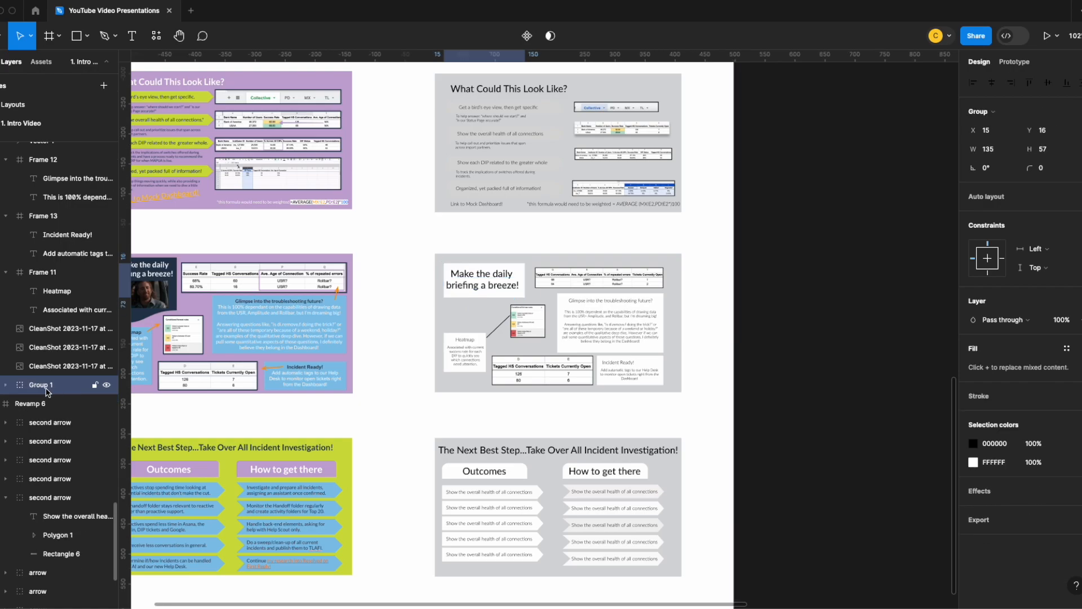
{"action": "double_click", "coordinate": [45, 386]}
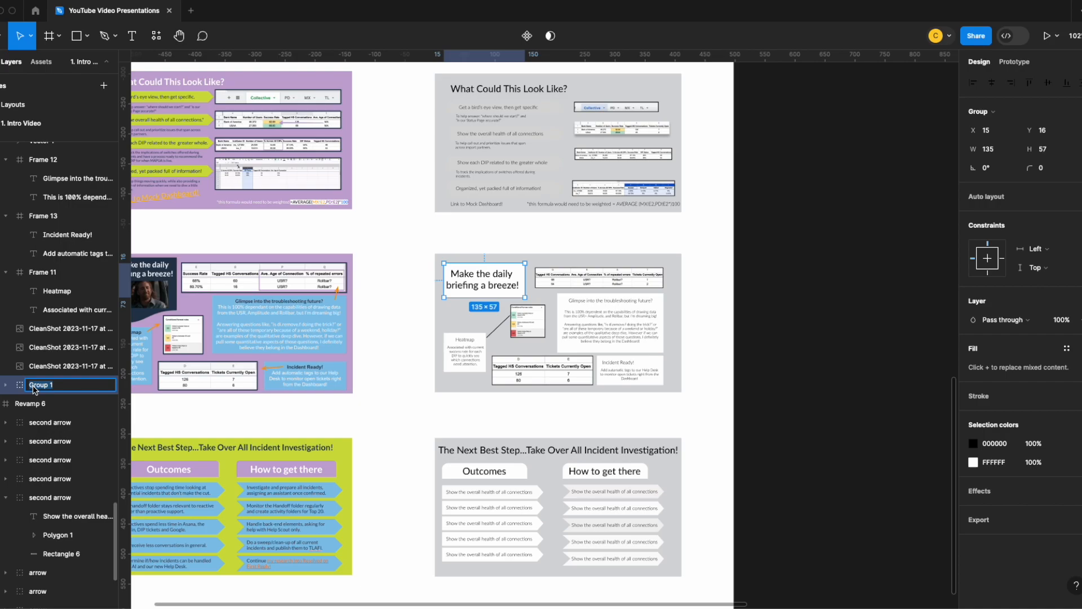
{"action": "scroll", "coordinate": [439, 401], "scroll_direction": "up", "scroll_amount": 10}
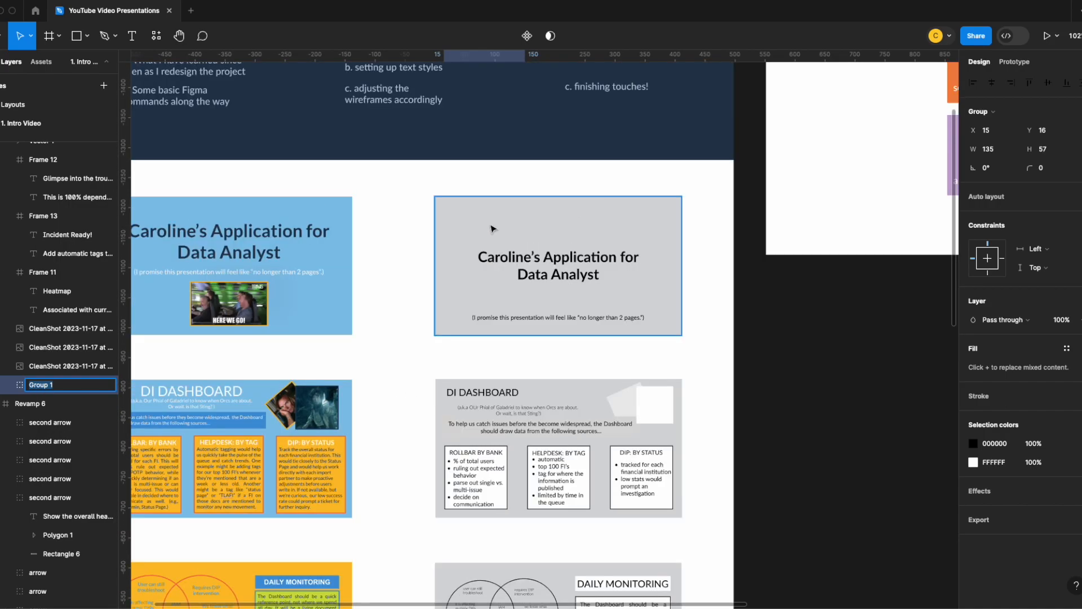
{"action": "scroll", "coordinate": [503, 267], "scroll_direction": "down", "scroll_amount": 11}
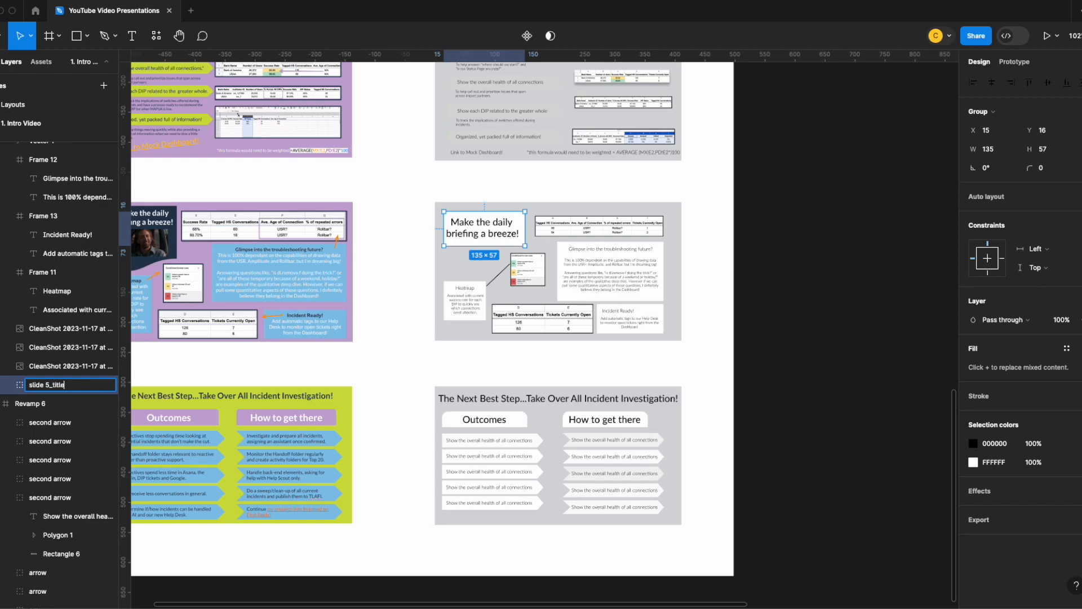
{"action": "key", "text": "Return"}
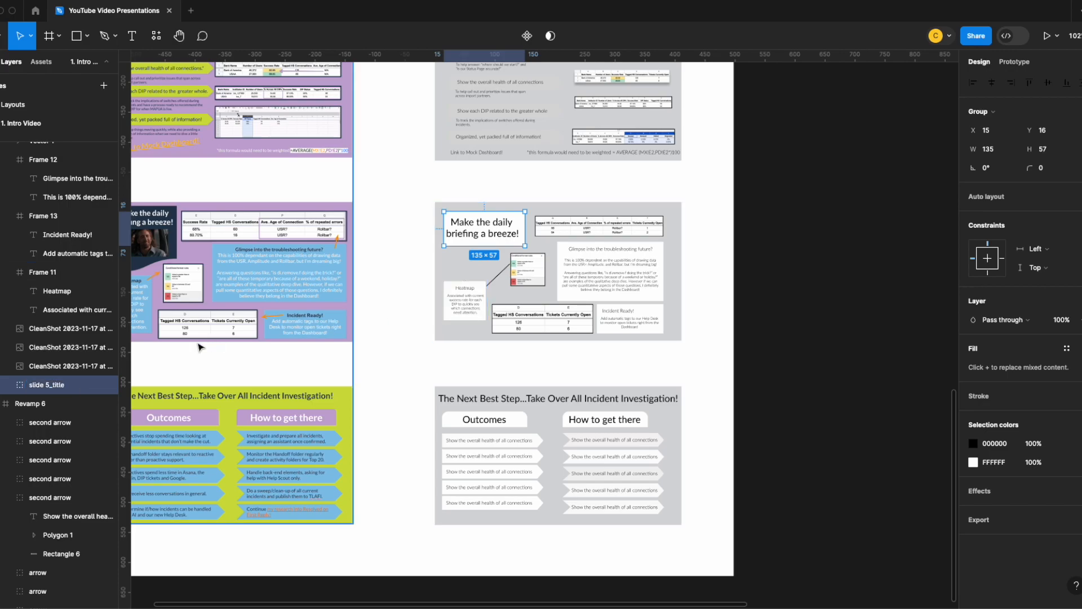
{"action": "left_click", "coordinate": [6, 386]}
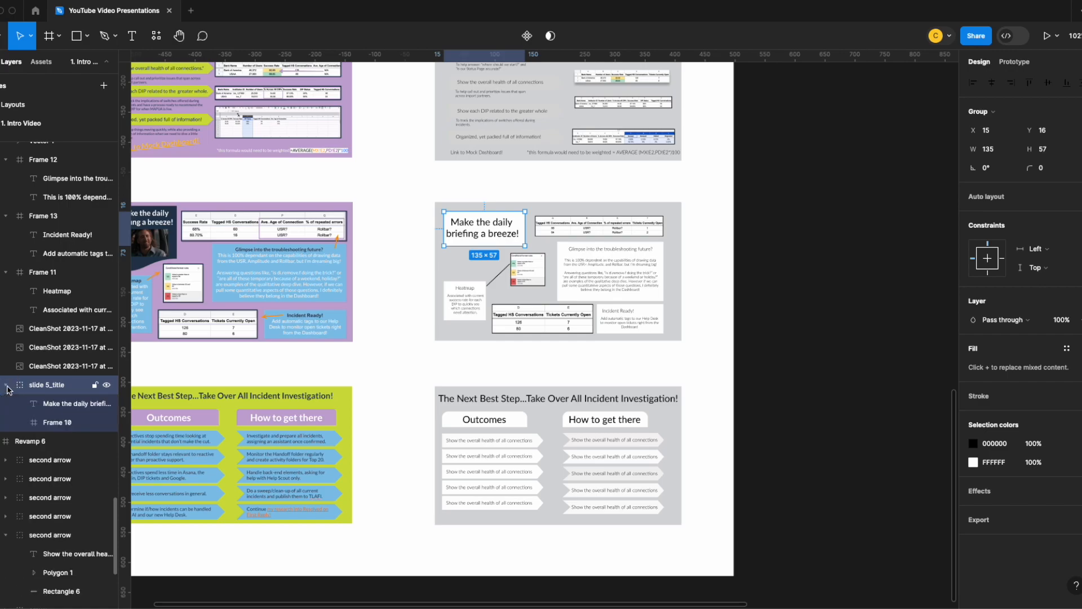
{"action": "left_click", "coordinate": [61, 409]}
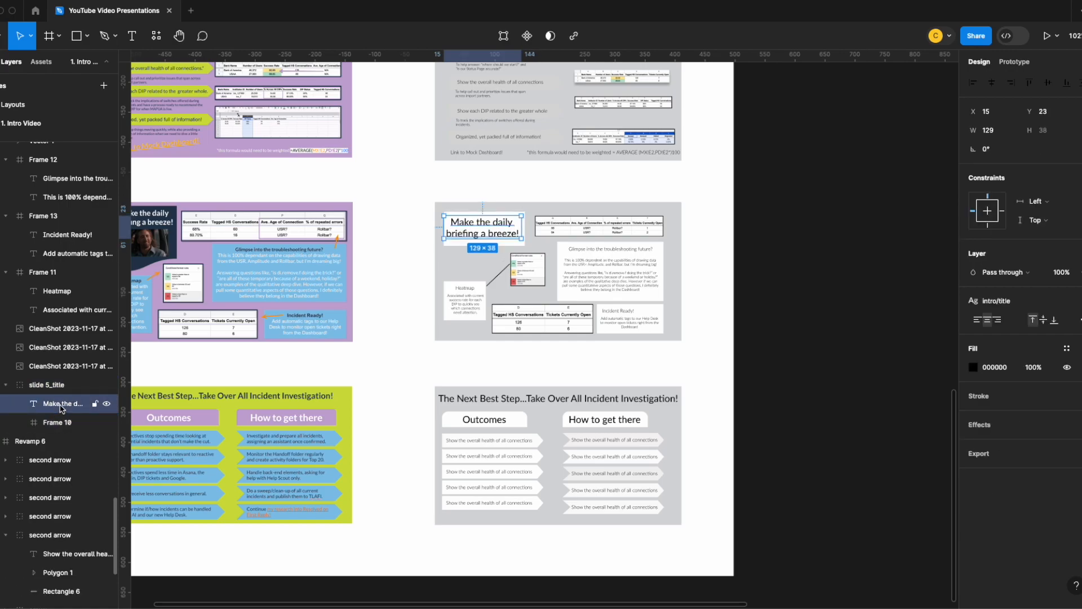
{"action": "left_click", "coordinate": [6, 386]}
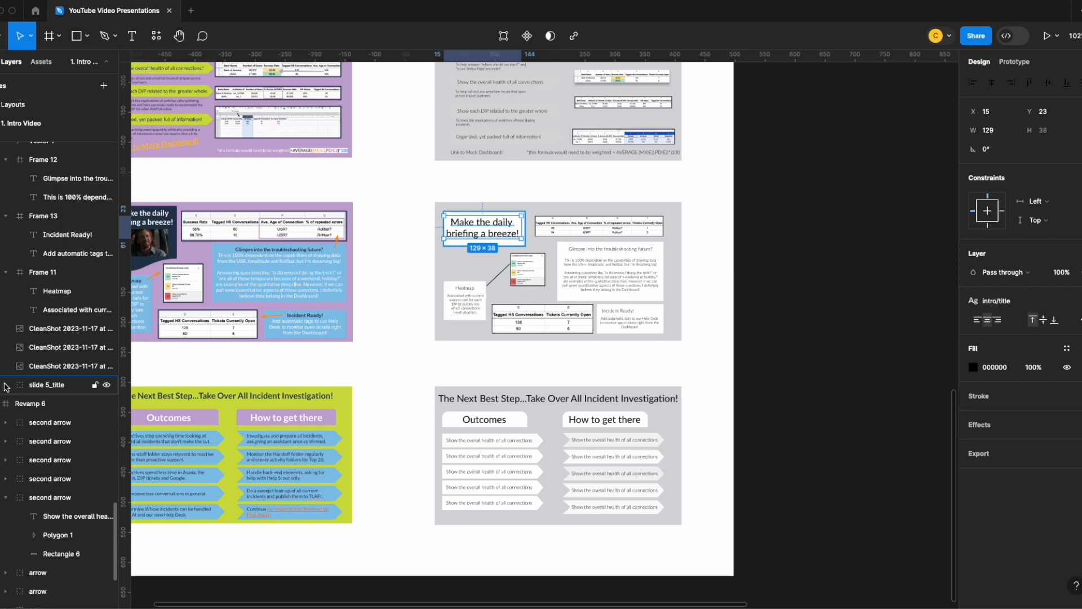
- Move the Tagged HS Conversations table off the daily briefing wireframe into the empty space just above it
{"action": "scroll", "coordinate": [564, 338], "scroll_direction": "down", "scroll_amount": 2}
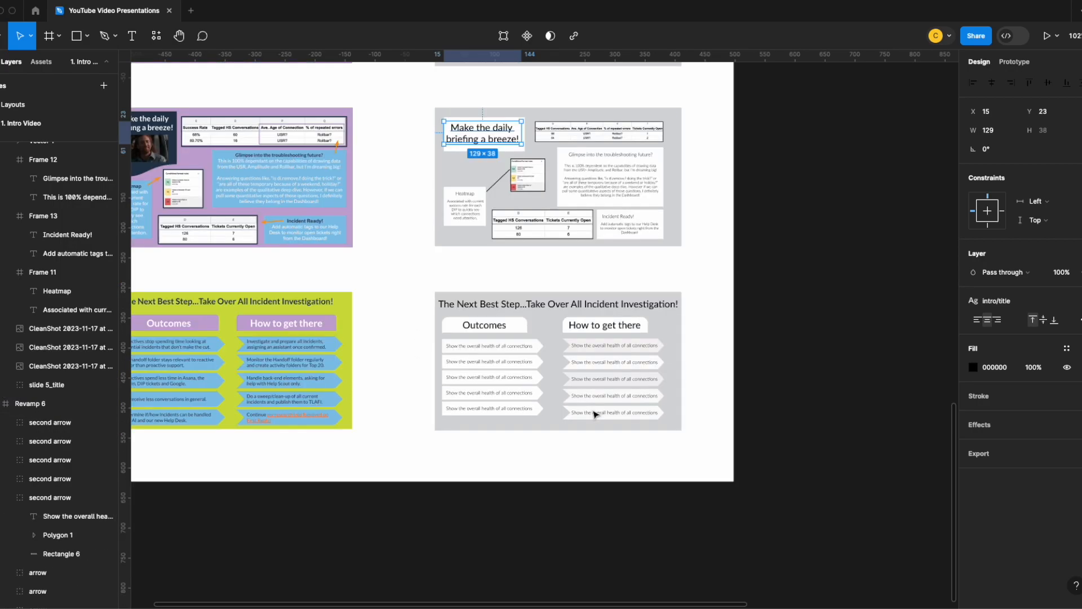
{"action": "scroll", "coordinate": [587, 391], "scroll_direction": "up", "scroll_amount": 5}
{"action": "scroll", "coordinate": [588, 381], "scroll_direction": "up", "scroll_amount": 5}
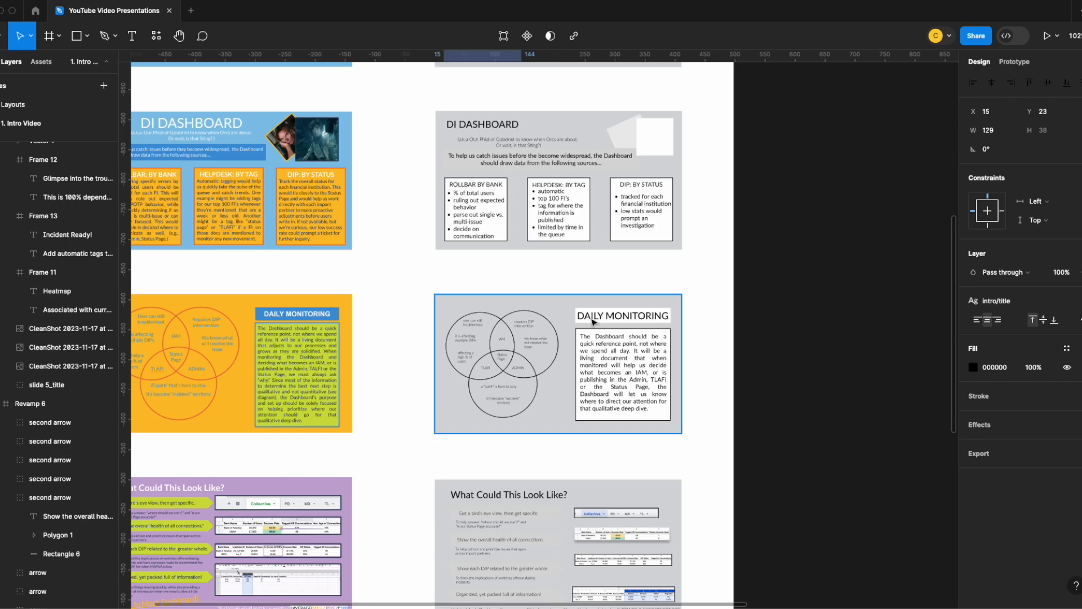
{"action": "scroll", "coordinate": [625, 290], "scroll_direction": "up", "scroll_amount": 3}
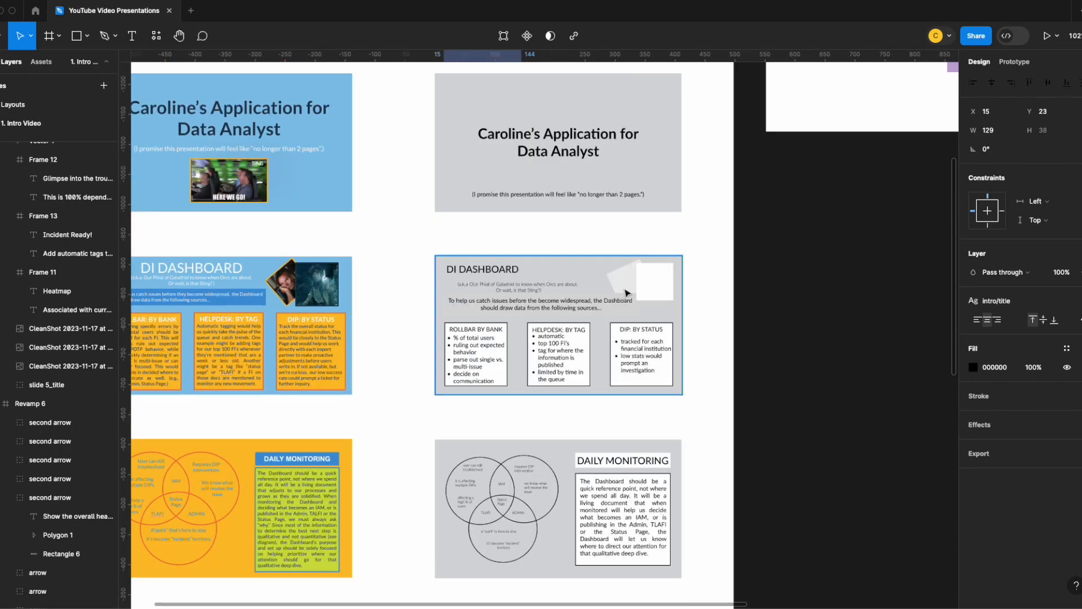
{"action": "scroll", "coordinate": [627, 292], "scroll_direction": "down", "scroll_amount": 8}
{"action": "scroll", "coordinate": [601, 382], "scroll_direction": "up", "scroll_amount": 5}
{"action": "double_click", "coordinate": [589, 242]}
{"action": "left_click_drag", "start_coordinate": [589, 243], "coordinate": [401, 148]}
{"action": "left_click", "coordinate": [334, 247]}
{"action": "double_click", "coordinate": [334, 247]}
{"action": "left_click_drag", "start_coordinate": [334, 247], "coordinate": [336, 251]}
- Shift the slide 5_title group to the right side of the daily briefing wireframe and widen it so the title fits on one line
{"action": "left_click", "coordinate": [48, 435]}
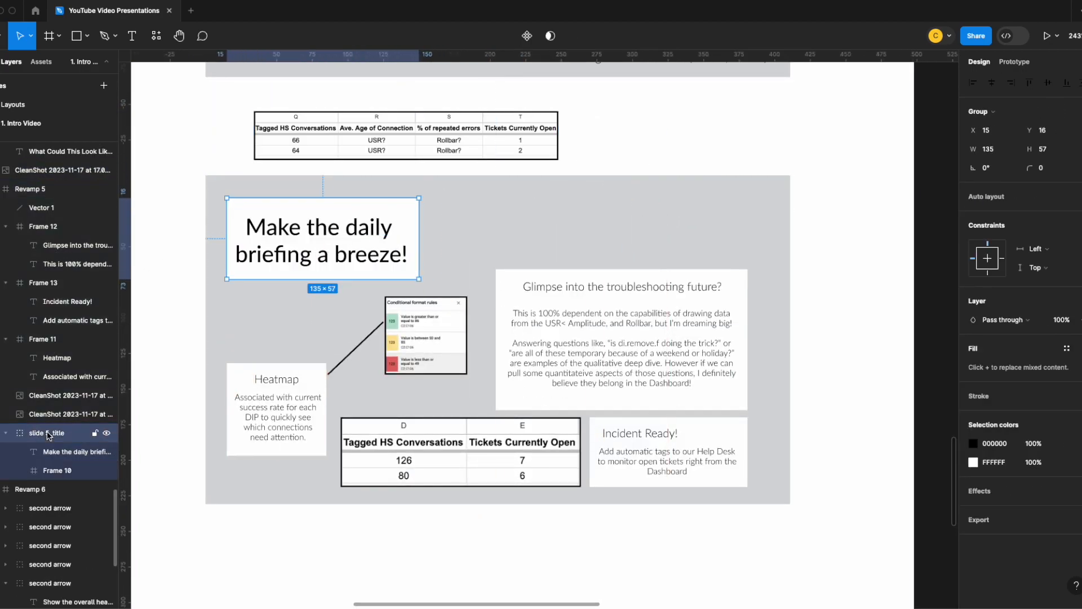
{"action": "left_click_drag", "start_coordinate": [291, 219], "coordinate": [631, 211]}
{"action": "scroll", "coordinate": [672, 246], "scroll_direction": "down", "scroll_amount": 4}
{"action": "scroll", "coordinate": [672, 247], "scroll_direction": "down", "scroll_amount": 5}
{"action": "scroll", "coordinate": [713, 256], "scroll_direction": "up", "scroll_amount": 5}
{"action": "left_click_drag", "start_coordinate": [685, 430], "coordinate": [688, 434]}
{"action": "left_click_drag", "start_coordinate": [630, 436], "coordinate": [582, 438]}
{"action": "double_click", "coordinate": [584, 441]}
{"action": "double_click", "coordinate": [641, 435]}
{"action": "triple_click", "coordinate": [651, 438]}
{"action": "left_click", "coordinate": [977, 320]}
- Pull the white background frame out from behind the daily briefing title and delete it, keeping only the text
{"action": "left_click", "coordinate": [584, 442]}
{"action": "key", "text": "Escape"}
{"action": "left_click_drag", "start_coordinate": [582, 436], "coordinate": [569, 443]}
{"action": "left_click", "coordinate": [578, 442]}
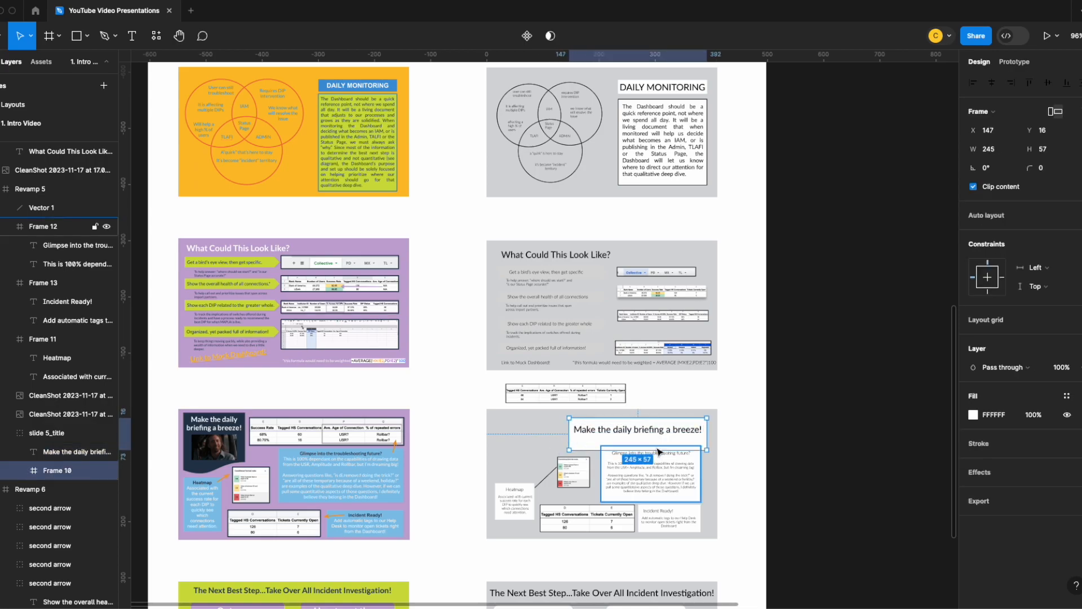
{"action": "left_click", "coordinate": [665, 394]}
{"action": "left_click", "coordinate": [669, 430]}
- Remove the white box behind the DAILY MONITORING title and retype the title as "Daily Monitoring"
{"action": "scroll", "coordinate": [564, 305], "scroll_direction": "up", "scroll_amount": 5}
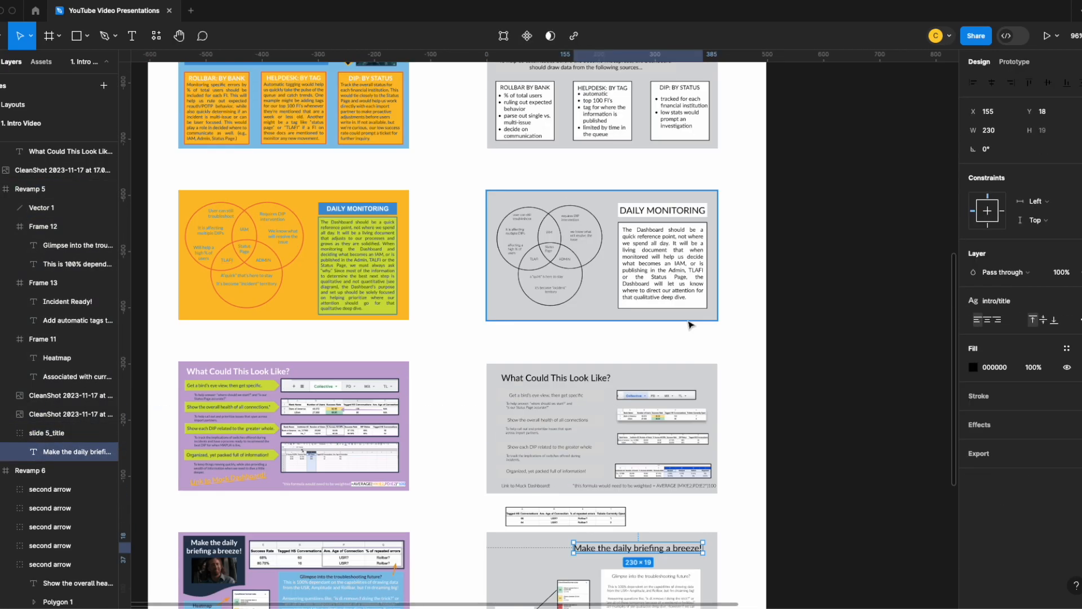
{"action": "mouse_move", "coordinate": [676, 227]}
{"action": "left_mouse_down"}
{"action": "mouse_move", "coordinate": [680, 198]}
{"action": "mouse_move", "coordinate": [681, 218]}
{"action": "left_mouse_up"}
{"action": "scroll", "coordinate": [681, 218], "scroll_direction": "up", "scroll_amount": 4}
{"action": "scroll", "coordinate": [655, 266], "scroll_direction": "down", "scroll_amount": 6}
{"action": "scroll", "coordinate": [656, 266], "scroll_direction": "up", "scroll_amount": 3}
{"action": "scroll", "coordinate": [655, 266], "scroll_direction": "down", "scroll_amount": 4}
{"action": "scroll", "coordinate": [656, 266], "scroll_direction": "up", "scroll_amount": 4}
{"action": "double_click", "coordinate": [662, 268]}
{"action": "type", "text": "Daily Monitoring"}
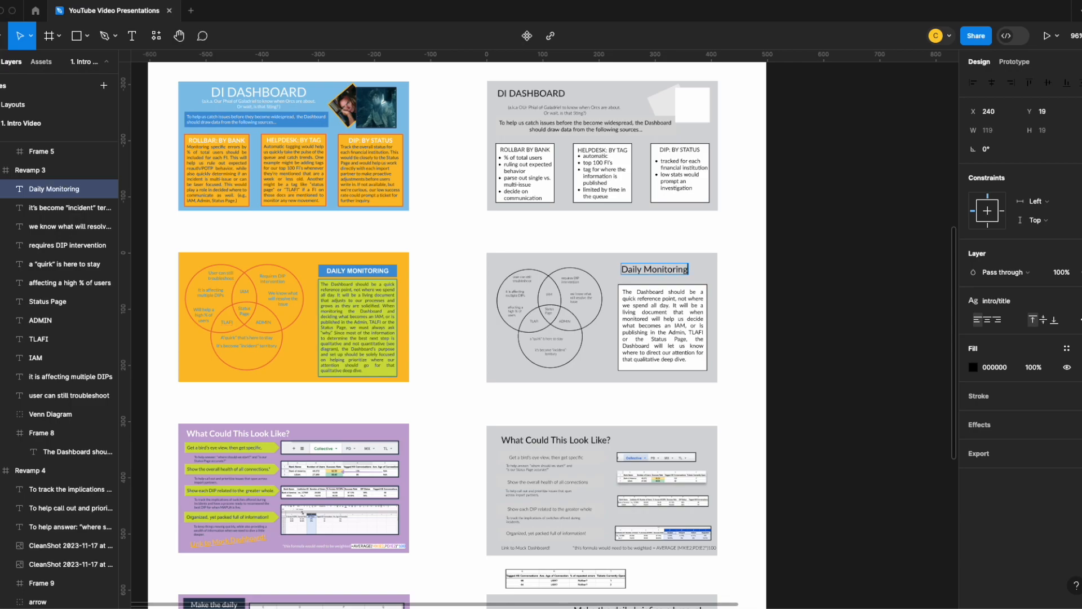
- Retype the DI DASHBOARD wireframe title as "DI Dashboard" and move the Daily Monitoring title right to X 274
{"action": "double_click", "coordinate": [532, 94]}
{"action": "type", "text": "DI Dashboard"}
{"action": "left_click", "coordinate": [582, 99]}
{"action": "double_click", "coordinate": [545, 94]}
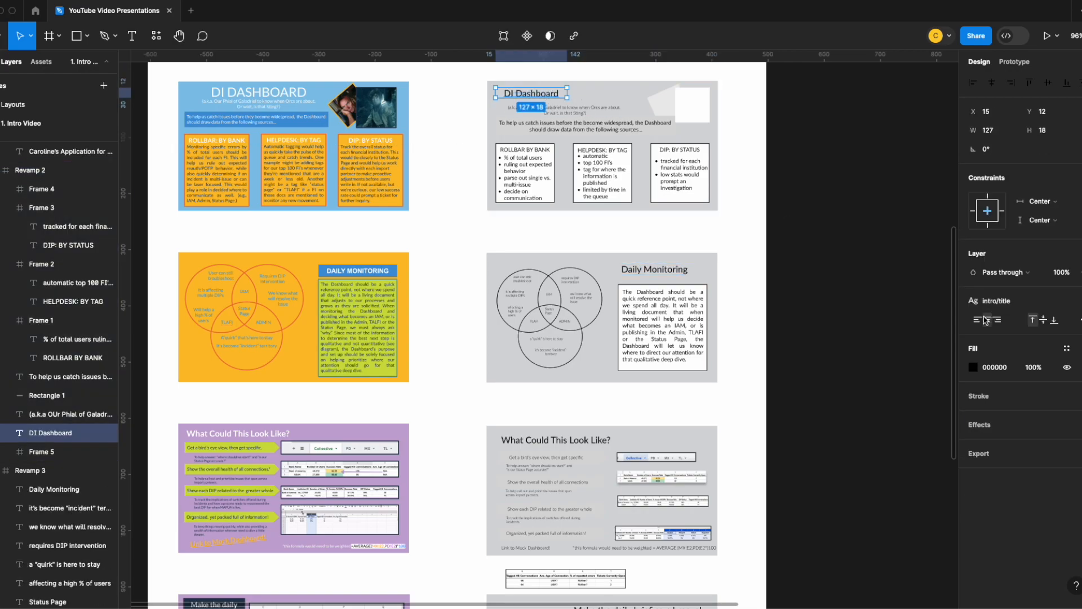
{"action": "left_click", "coordinate": [669, 273]}
{"action": "left_click_drag", "start_coordinate": [670, 273], "coordinate": [689, 272]}
- Cut "Take Over All Incident Investigation!" from the last wireframe's title, leaving "The Next Best Step..."
{"action": "scroll", "coordinate": [654, 407], "scroll_direction": "down", "scroll_amount": 5}
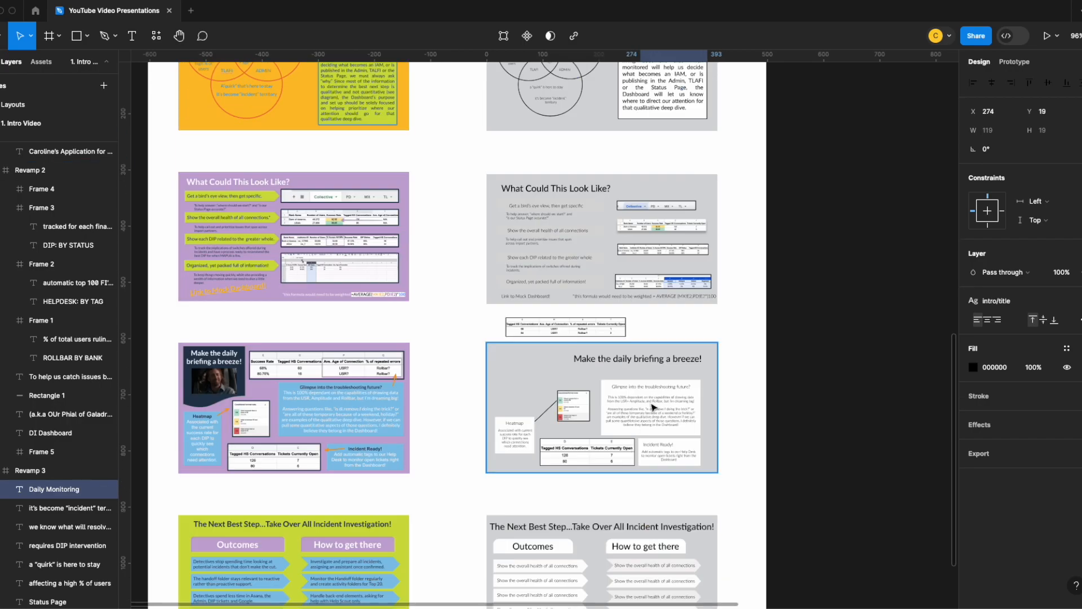
{"action": "scroll", "coordinate": [654, 407], "scroll_direction": "down", "scroll_amount": 3}
{"action": "left_click", "coordinate": [608, 346]}
{"action": "double_click", "coordinate": [575, 344]}
{"action": "left_click", "coordinate": [574, 344]}
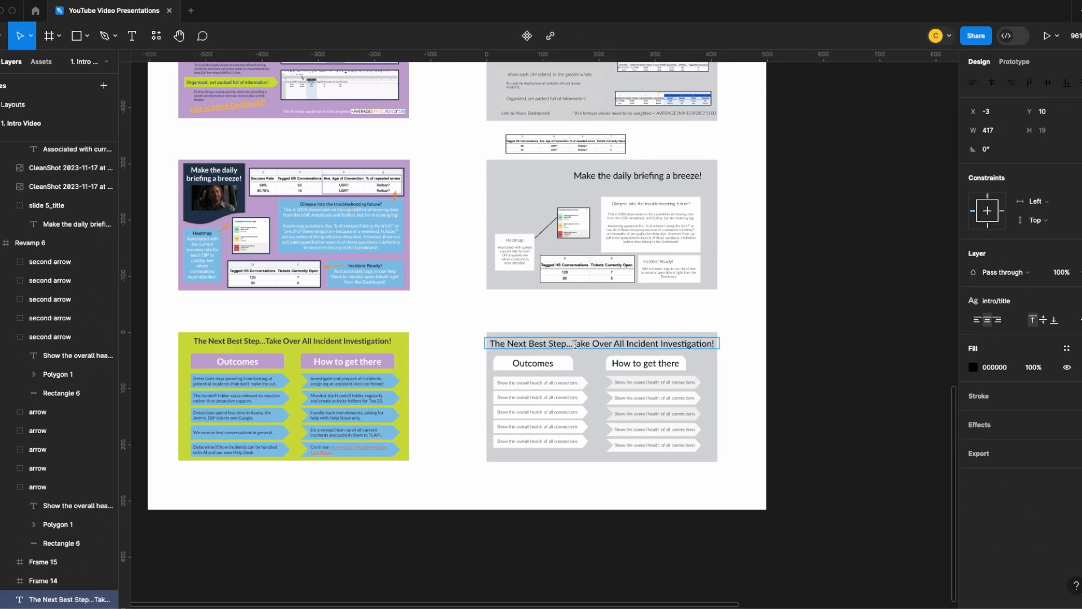
{"action": "mouse_move", "coordinate": [576, 343]}
{"action": "left_mouse_down"}
{"action": "mouse_move", "coordinate": [714, 345]}
{"action": "mouse_move", "coordinate": [574, 347]}
{"action": "left_mouse_up"}
{"action": "key", "text": "ctrl+c"}
{"action": "key", "text": "BackSpace"}
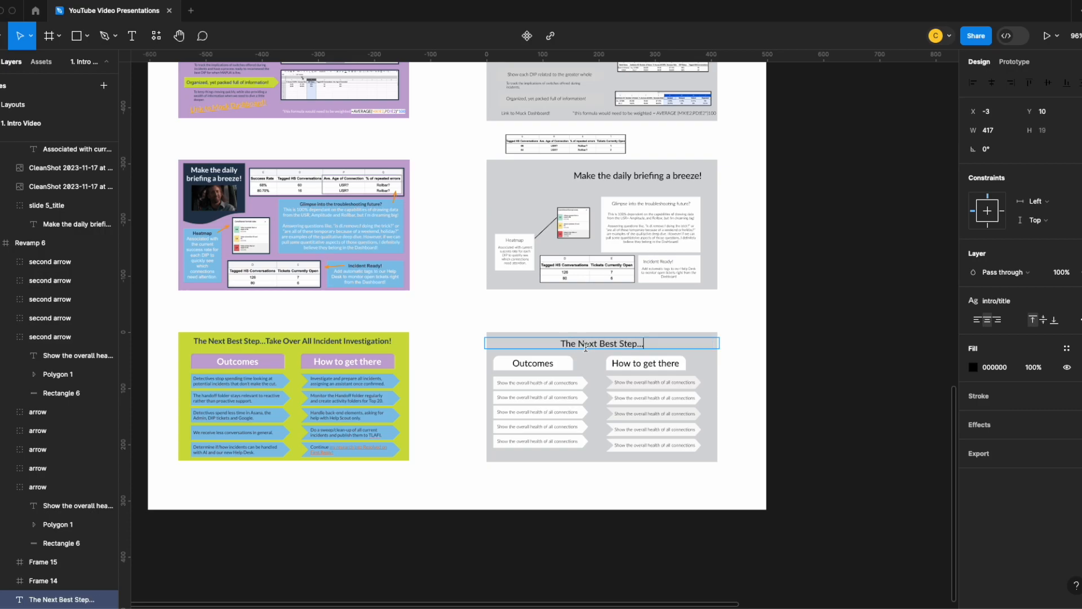
- Narrow the "The Next Best Step..." text box and place it in the wireframe's upper left corner
{"action": "left_click", "coordinate": [705, 344]}
{"action": "left_click_drag", "start_coordinate": [720, 344], "coordinate": [540, 344]}
{"action": "left_click", "coordinate": [592, 342]}
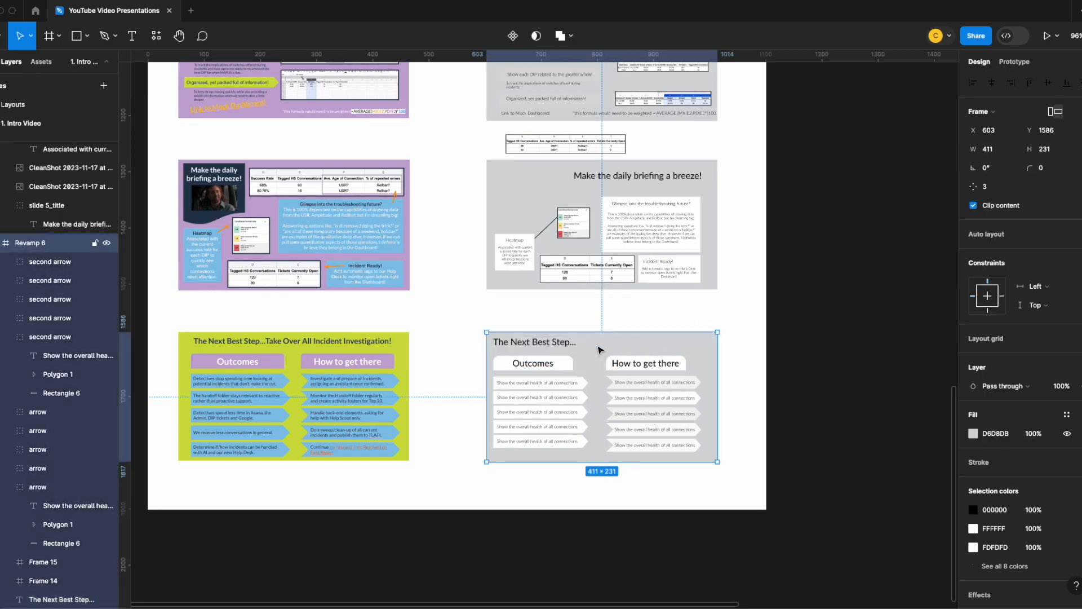
{"action": "key", "text": "shift+2"}
{"action": "left_click", "coordinate": [424, 342]}
{"action": "left_click_drag", "start_coordinate": [397, 325], "coordinate": [409, 321]}
{"action": "key", "text": "super+z"}
{"action": "mouse_move", "coordinate": [402, 323]}
{"action": "left_mouse_down"}
{"action": "mouse_move", "coordinate": [414, 340]}
{"action": "mouse_move", "coordinate": [406, 322]}
{"action": "left_mouse_up"}
{"action": "key", "text": "super+z"}
- Move the Outcomes and How to get there headings together with all ten arrows about 16 px down the wireframe
{"action": "left_click", "coordinate": [463, 342]}
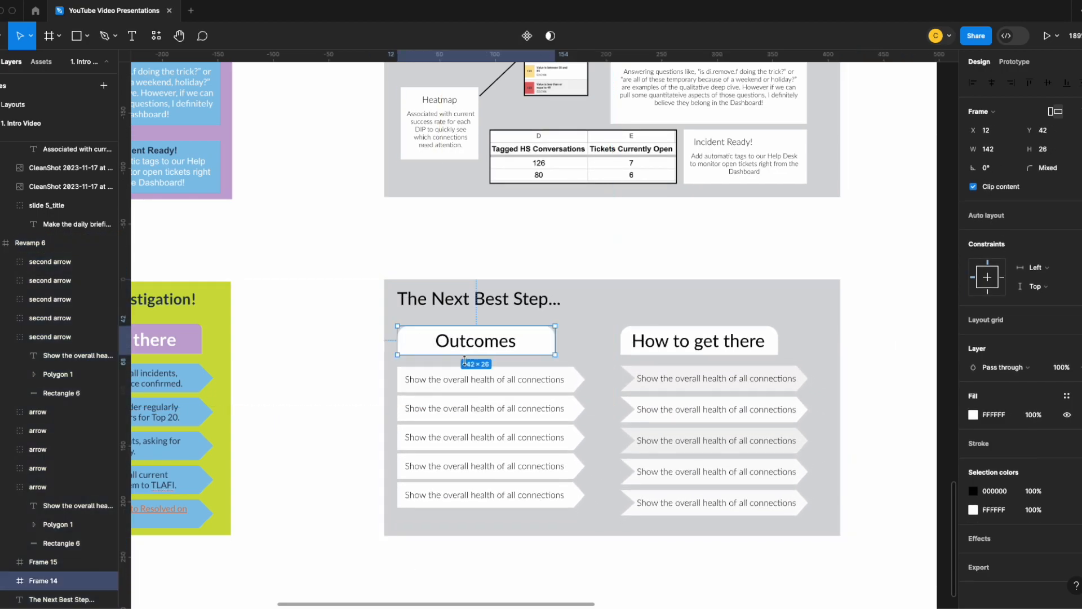
{"action": "left_click", "coordinate": [497, 384], "text": "shift"}
{"action": "left_click", "coordinate": [518, 417], "text": "shift"}
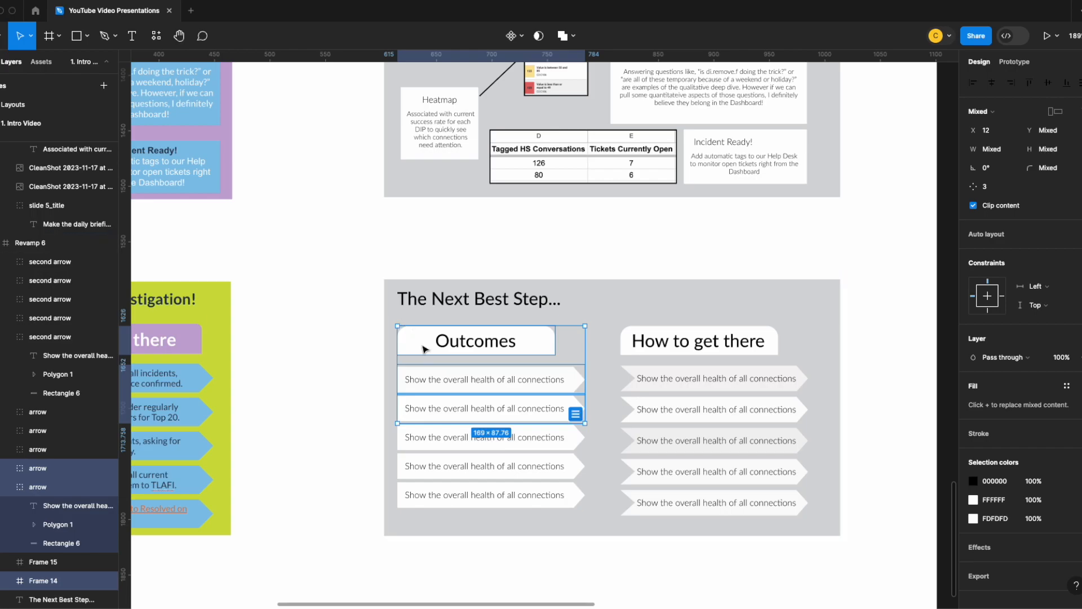
{"action": "left_click", "coordinate": [555, 439], "text": "shift"}
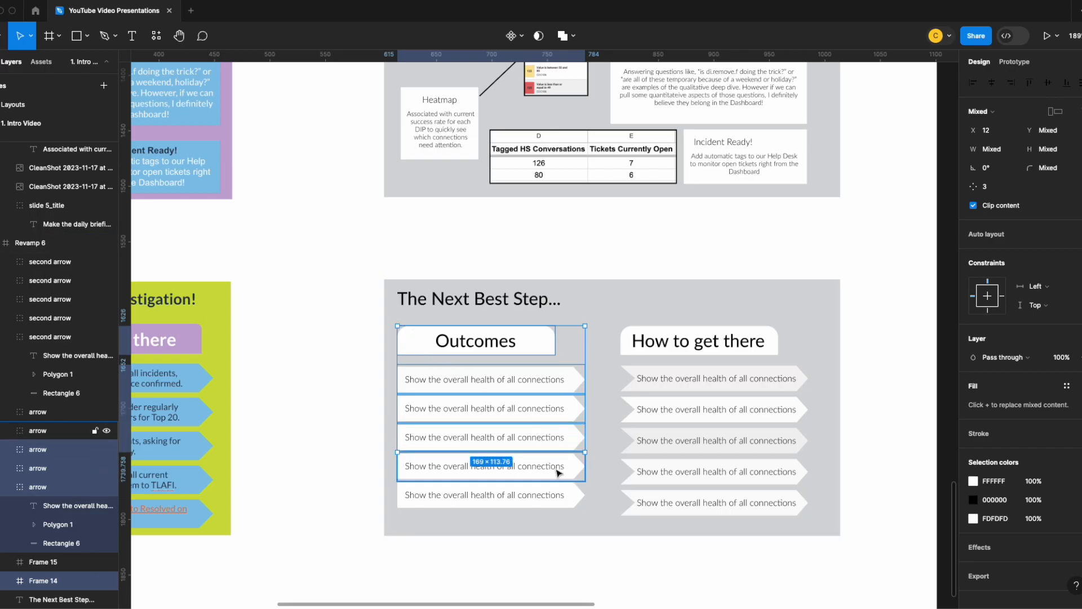
{"action": "left_click", "coordinate": [558, 467], "text": "shift"}
{"action": "left_click", "coordinate": [561, 496], "text": "shift"}
{"action": "left_click", "coordinate": [706, 379], "text": "shift"}
{"action": "left_click", "coordinate": [709, 411], "text": "shift"}
{"action": "left_click", "coordinate": [731, 442], "text": "shift"}
{"action": "left_click", "coordinate": [733, 472], "text": "shift"}
{"action": "left_click", "coordinate": [737, 500], "text": "shift"}
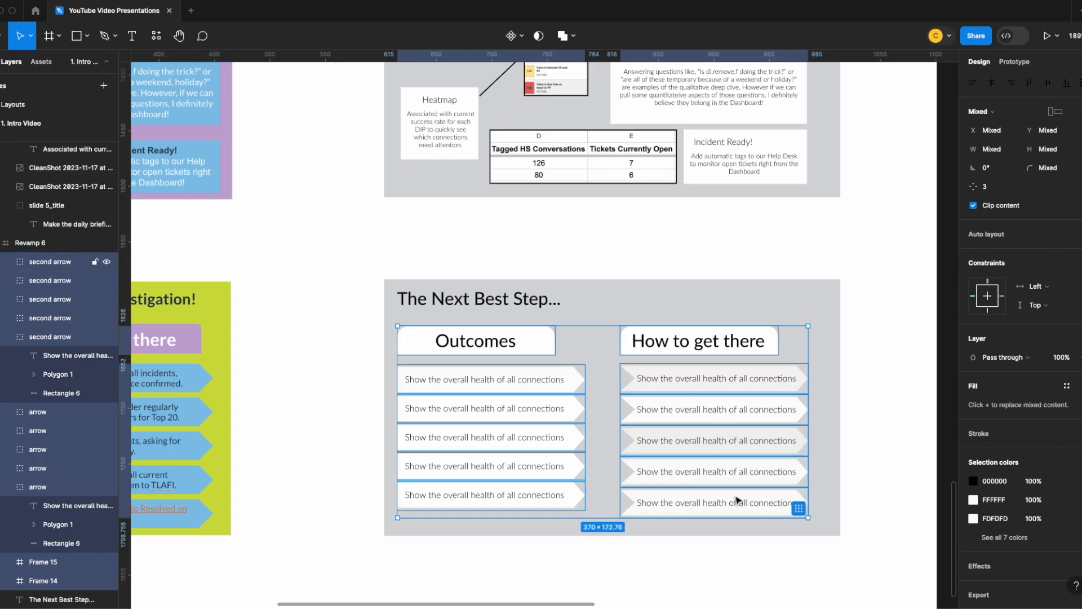
{"action": "left_click_drag", "start_coordinate": [597, 350], "coordinate": [601, 370]}
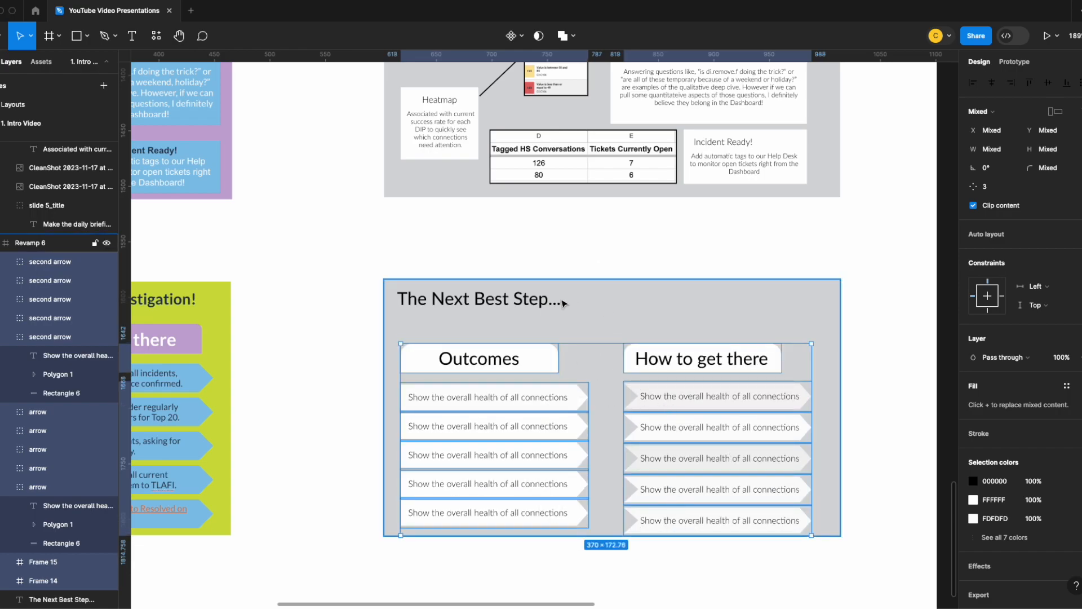
- Paste "Take Over All Incident Investigation!" as a separate text line below the title, placed toward the right at X 131, Y 32
{"action": "left_click", "coordinate": [466, 324]}
{"action": "key", "text": "t"}
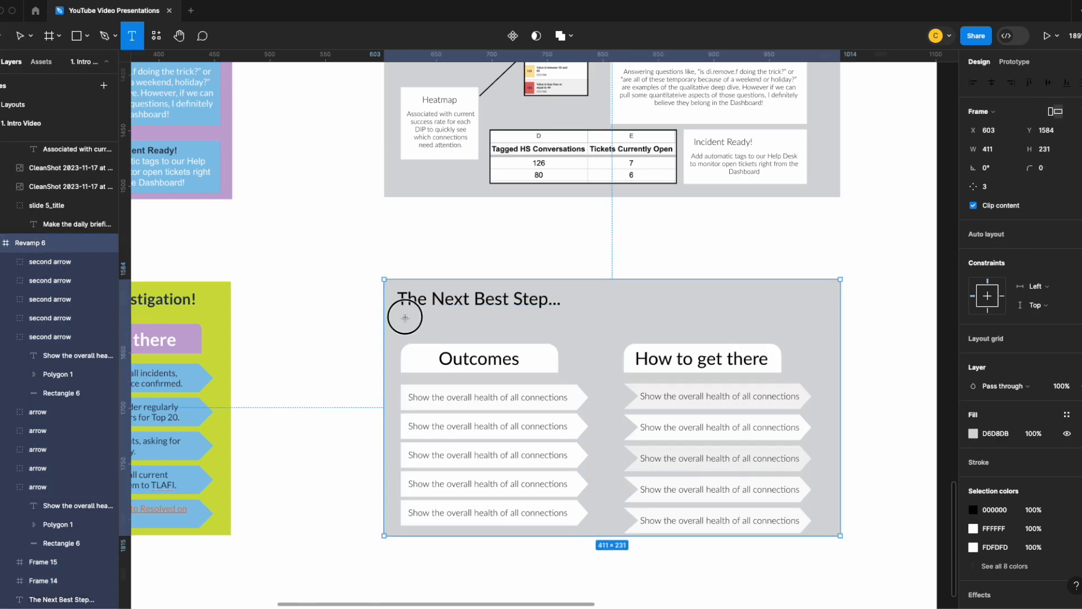
{"action": "left_click", "coordinate": [406, 322]}
{"action": "key", "text": "ctrl+v"}
{"action": "left_click", "coordinate": [576, 337]}
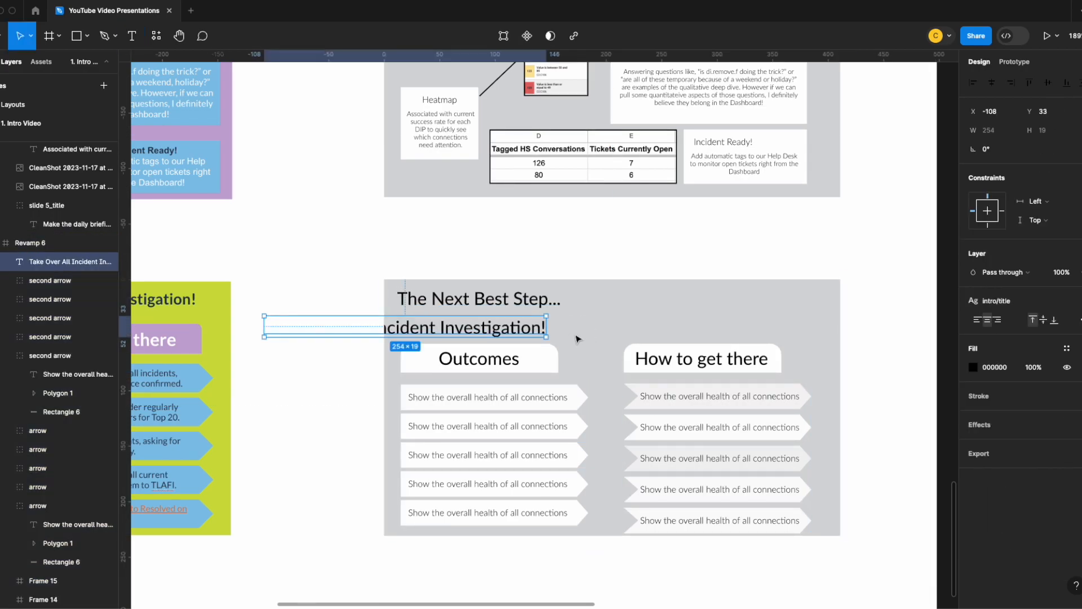
{"action": "left_click_drag", "start_coordinate": [474, 328], "coordinate": [740, 327]}
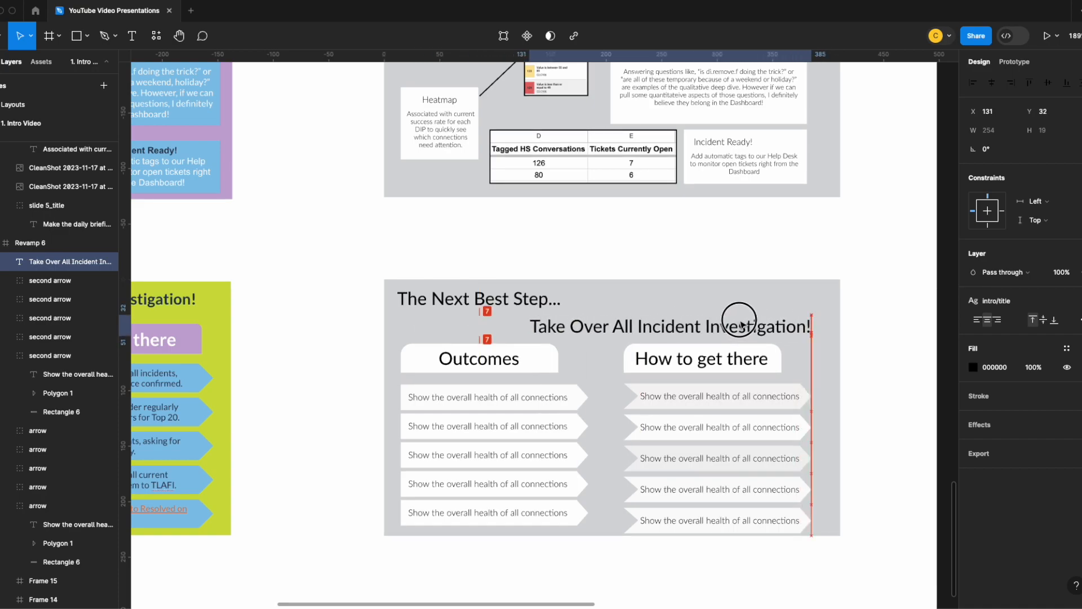
{"action": "left_click", "coordinate": [553, 253]}
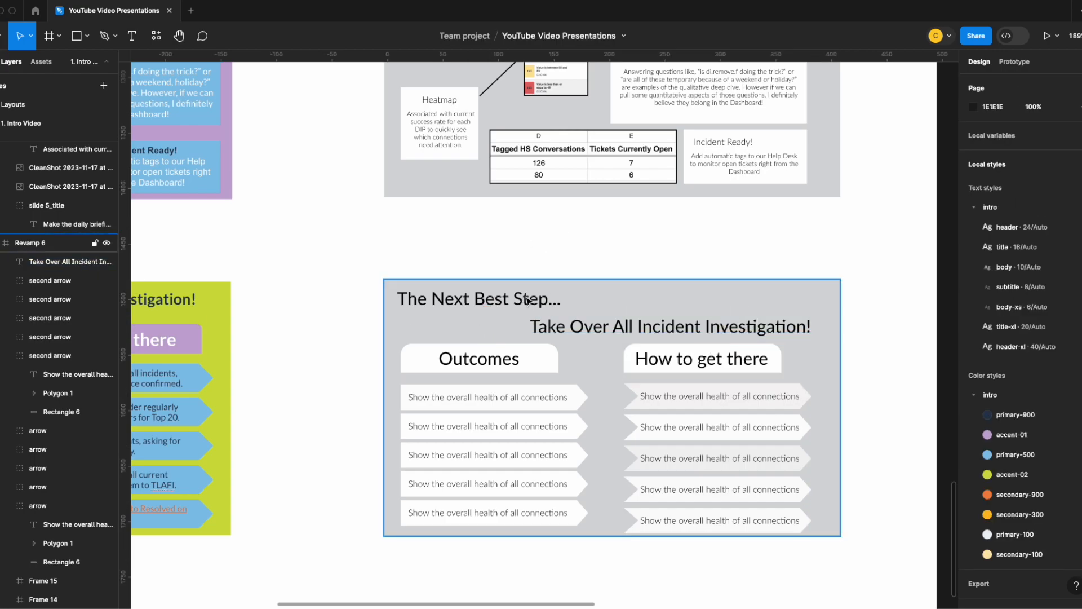
- Reduce the height of the first Outcomes arrow to 24.76 from its upper edge, widening the gap below the heading
{"action": "scroll", "coordinate": [570, 316], "scroll_direction": "down", "scroll_amount": 3}
{"action": "left_click", "coordinate": [496, 281]}
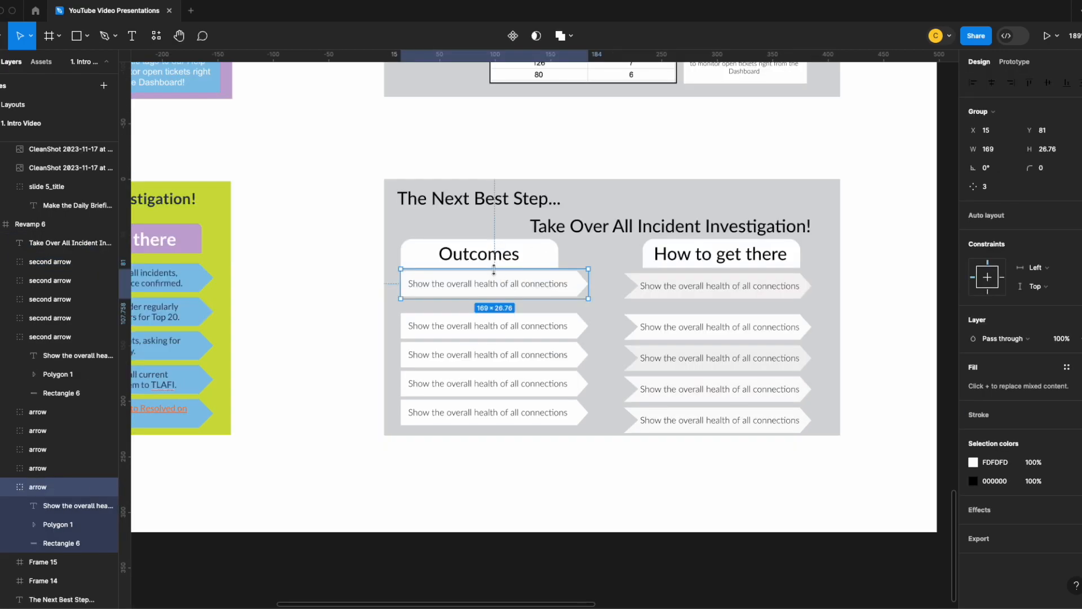
{"action": "scroll", "coordinate": [494, 270], "scroll_direction": "up", "scroll_amount": 10}
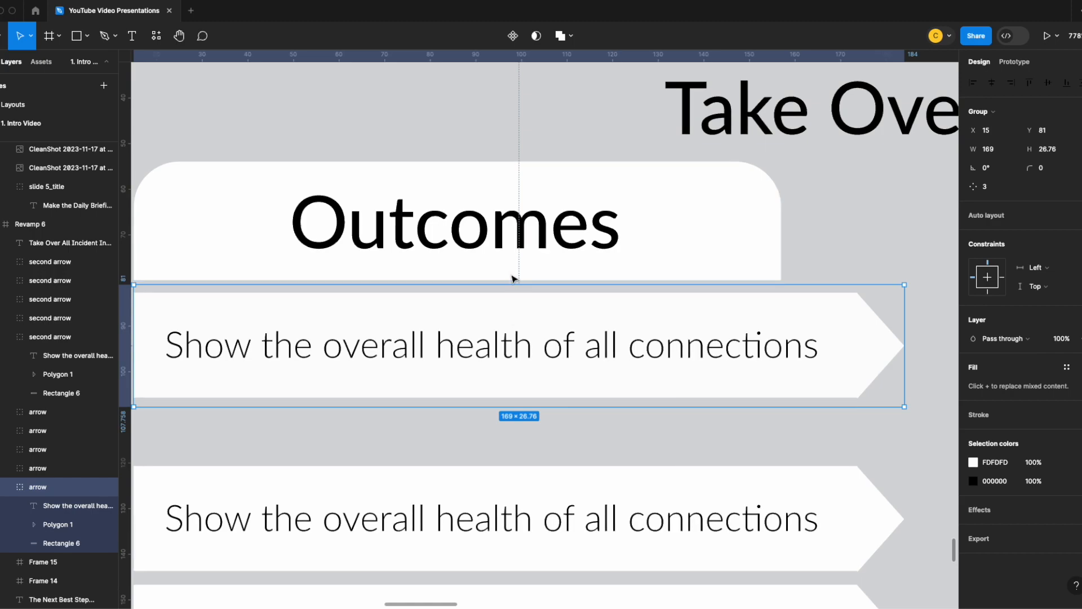
{"action": "mouse_move", "coordinate": [545, 288]}
{"action": "left_mouse_down"}
{"action": "mouse_move", "coordinate": [548, 319]}
{"action": "mouse_move", "coordinate": [548, 294]}
{"action": "left_mouse_up"}
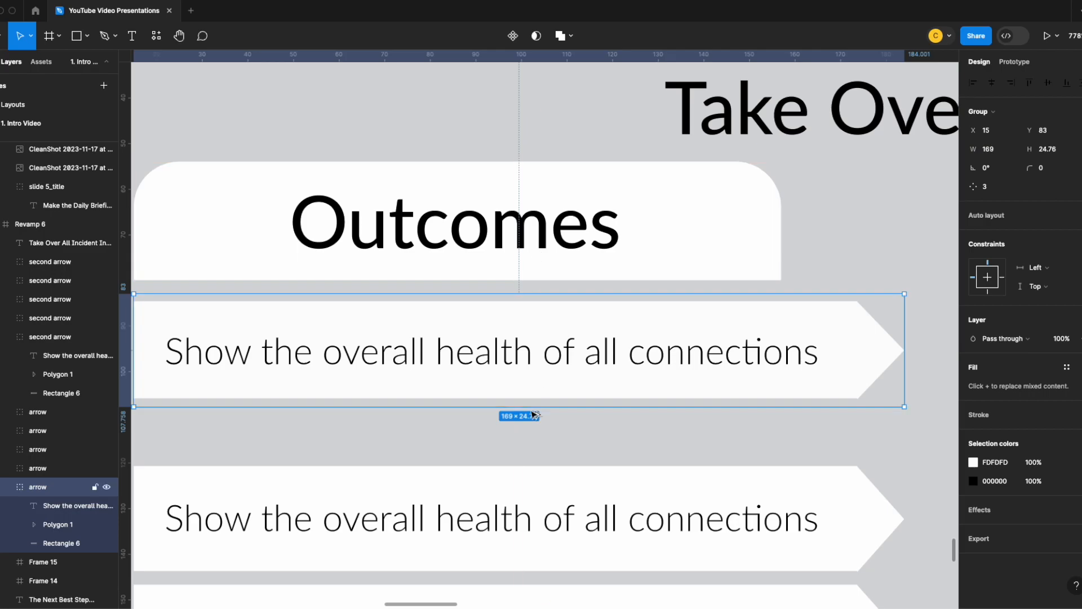
{"action": "scroll", "coordinate": [540, 322], "scroll_direction": "down", "scroll_amount": 5}
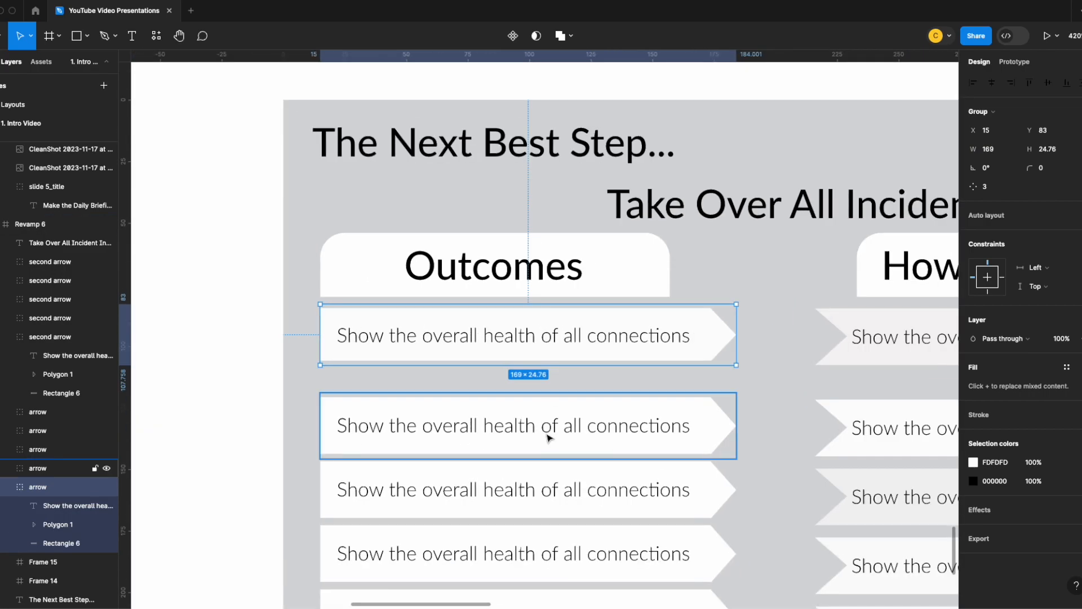
{"action": "scroll", "coordinate": [553, 425], "scroll_direction": "down", "scroll_amount": 3}
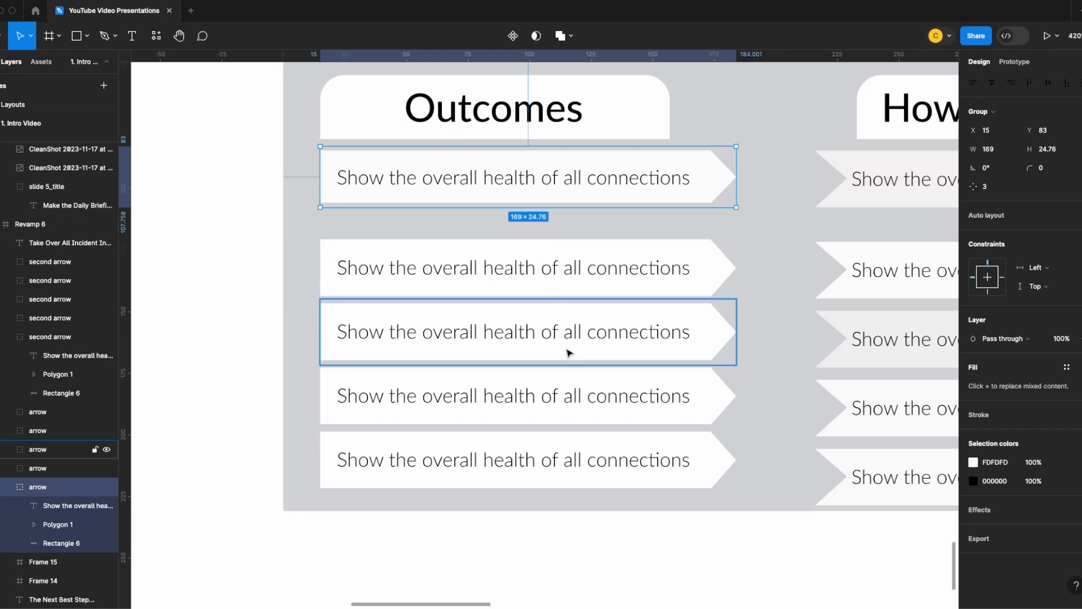
- Align the first Outcomes arrow and the first How to get there arrow by their top edges
{"action": "scroll", "coordinate": [573, 319], "scroll_direction": "up", "scroll_amount": 3}
{"action": "left_click", "coordinate": [556, 388]}
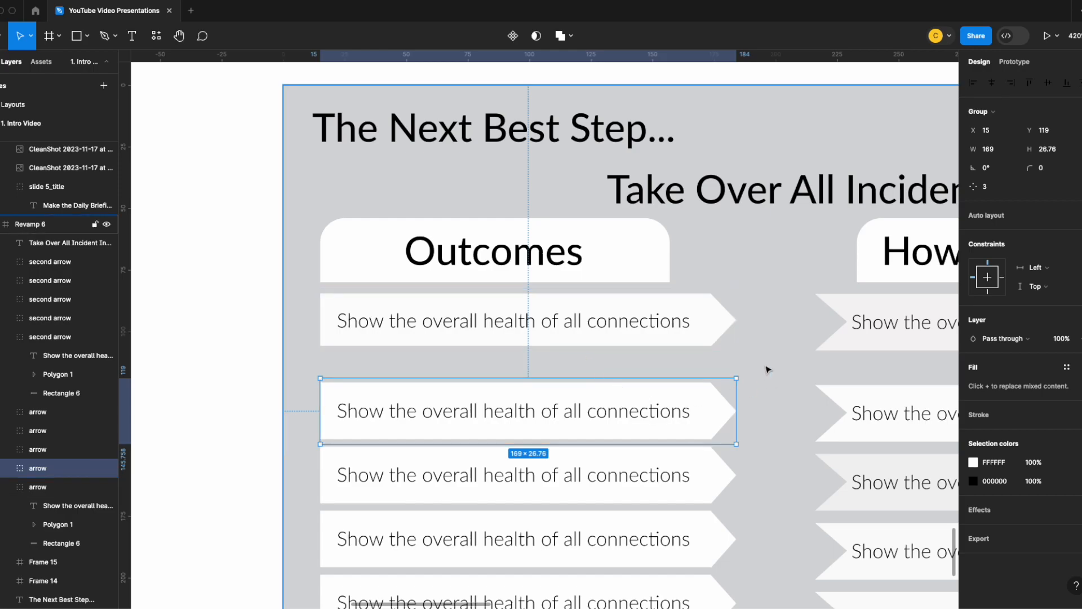
{"action": "scroll", "coordinate": [766, 369], "scroll_direction": "down", "scroll_amount": 6}
{"action": "left_click_drag", "start_coordinate": [768, 363], "coordinate": [613, 360]}
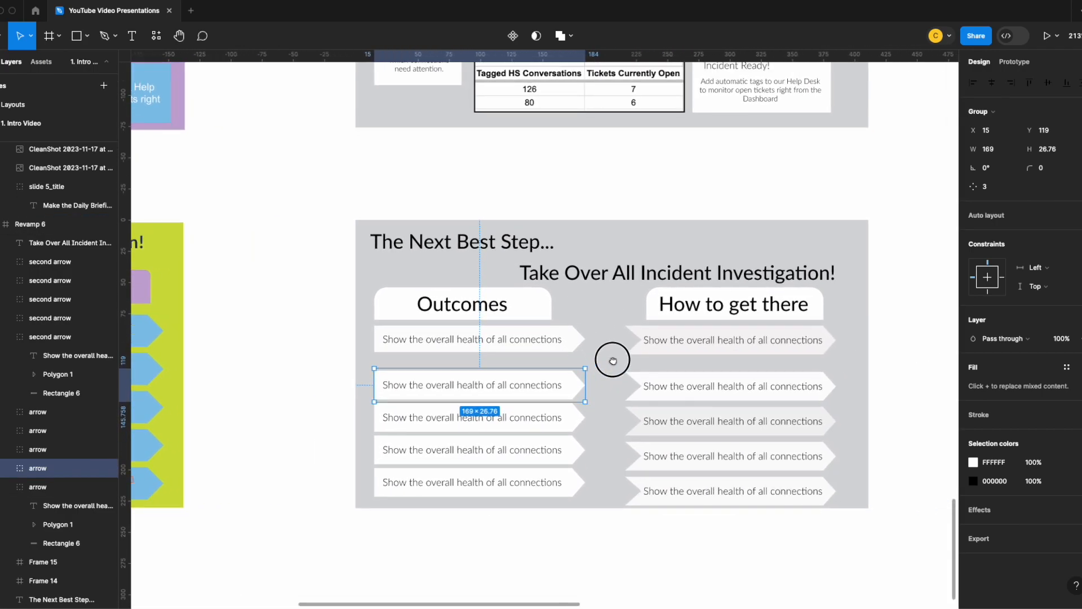
{"action": "scroll", "coordinate": [658, 362], "scroll_direction": "up", "scroll_amount": 3}
{"action": "left_click", "coordinate": [571, 339]}
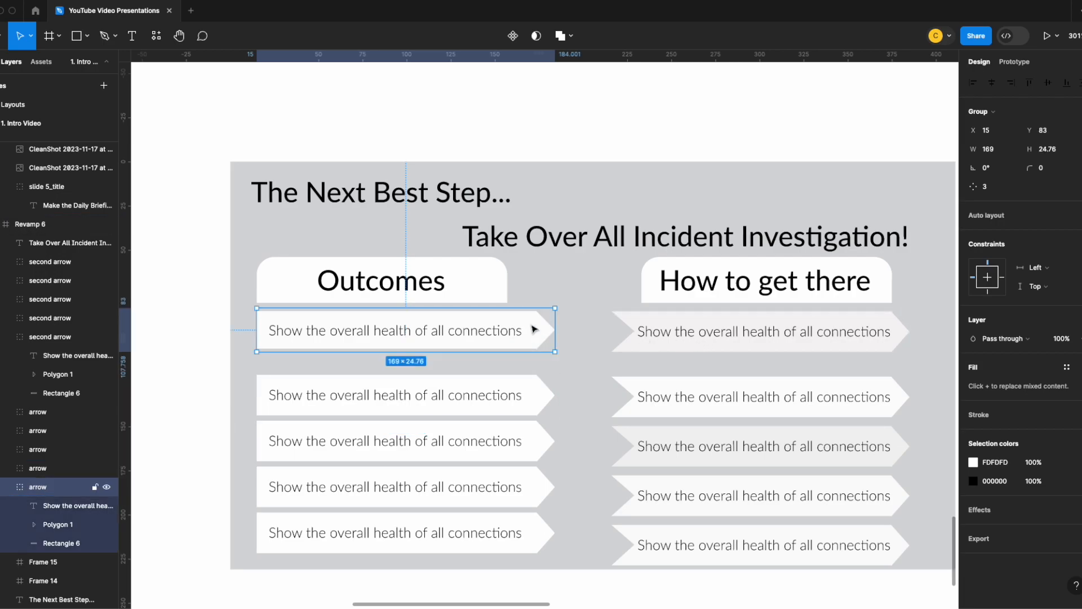
{"action": "left_click", "coordinate": [713, 333], "text": "shift"}
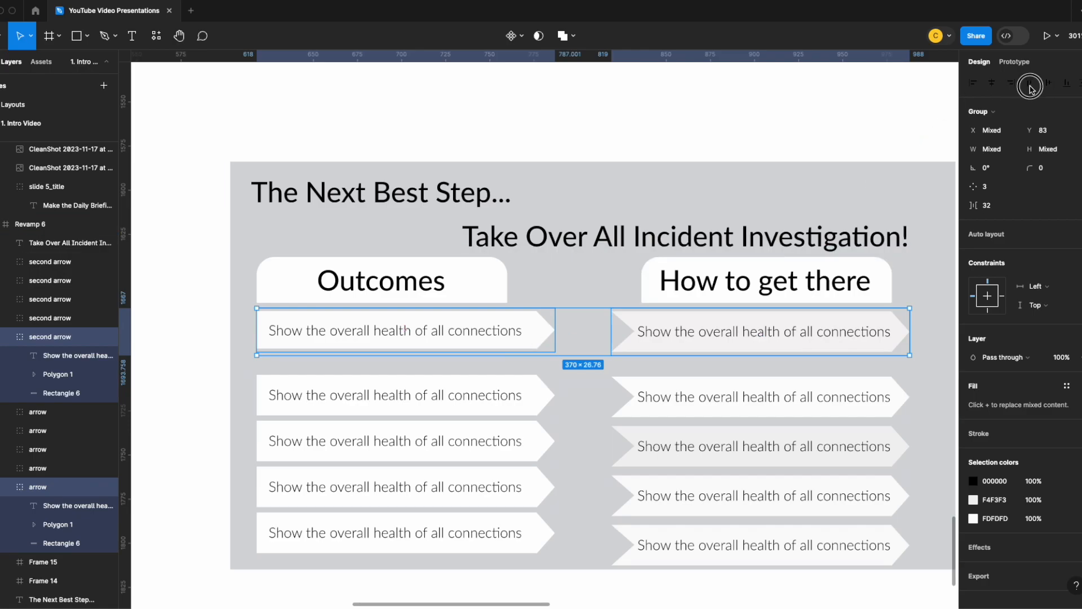
- Align the tops of each Outcomes arrow and its How to get there counterpart in rows two through five
{"action": "left_click", "coordinate": [499, 392]}
{"action": "left_click", "coordinate": [666, 401], "text": "shift"}
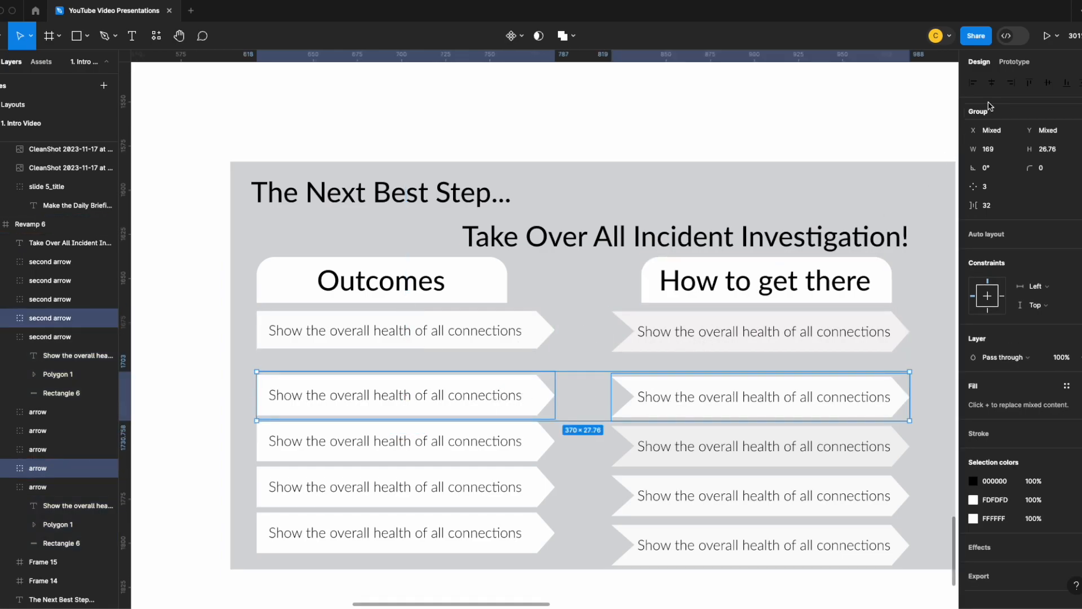
{"action": "left_click", "coordinate": [1028, 85]}
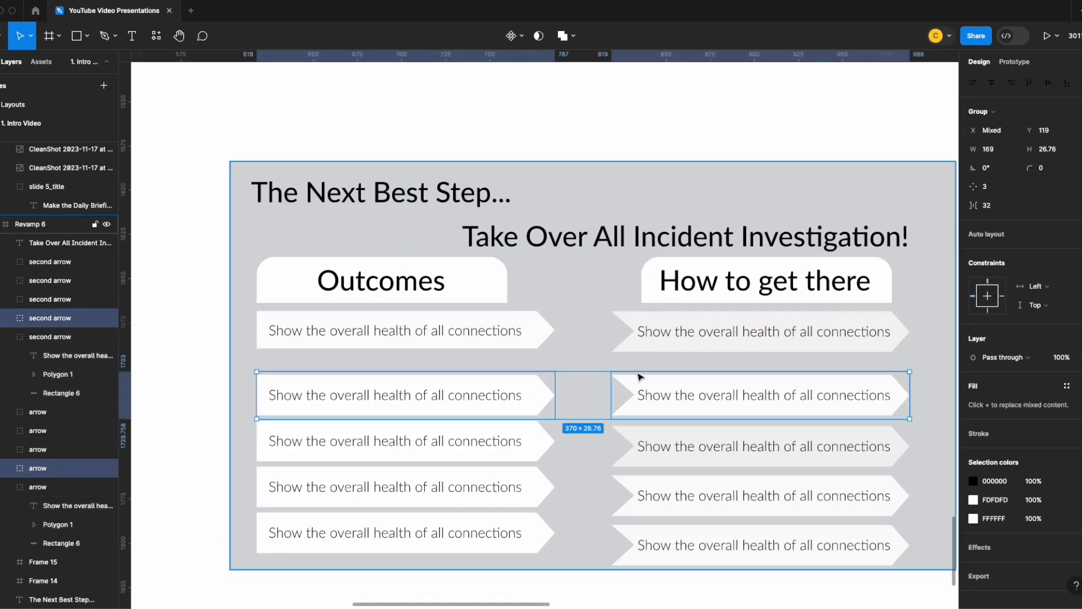
{"action": "key", "text": "shift+Tab"}
{"action": "key", "text": "shift+Tab"}
{"action": "left_click", "coordinate": [1029, 86]}
{"action": "left_click", "coordinate": [522, 536]}
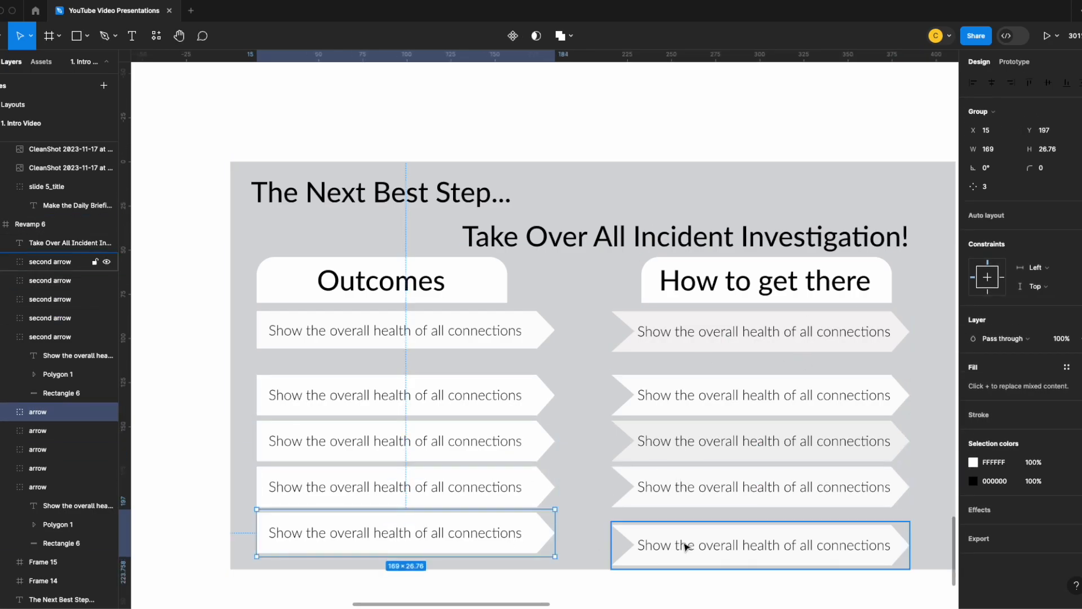
{"action": "left_click", "coordinate": [679, 545], "text": "shift"}
{"action": "left_click", "coordinate": [1029, 85]}
- Move the second to fifth arrow rows up one pair at a time, closing the gap below the first row
{"action": "left_click", "coordinate": [521, 395]}
{"action": "left_click", "coordinate": [635, 398], "text": "shift"}
{"action": "left_click_drag", "start_coordinate": [592, 401], "coordinate": [592, 381]}
{"action": "key", "text": "shift+Tab"}
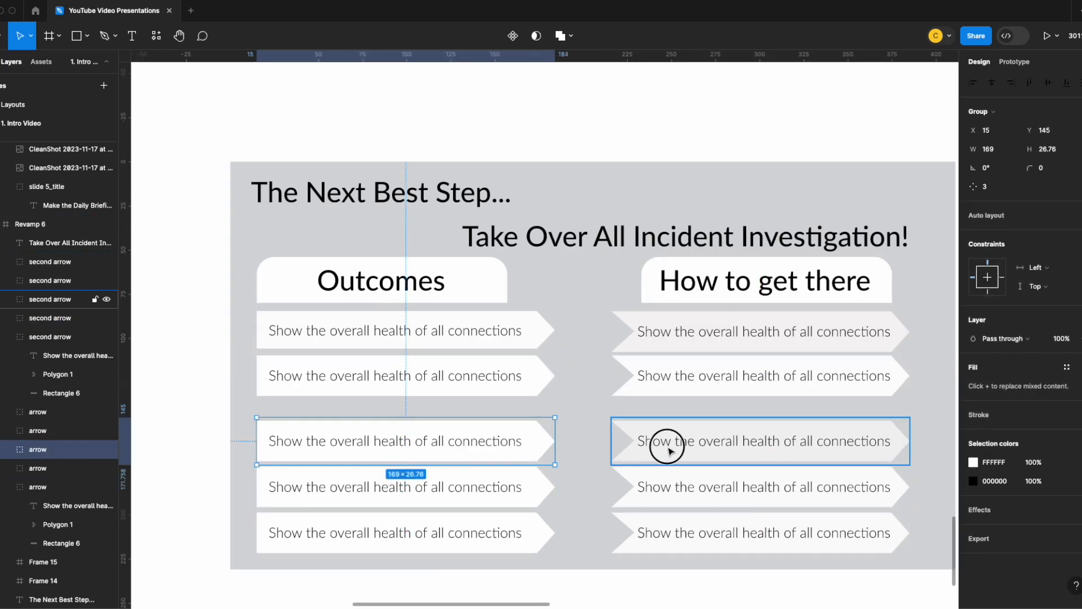
{"action": "left_click_drag", "start_coordinate": [585, 440], "coordinate": [603, 429]}
{"action": "key", "text": "shift+Tab"}
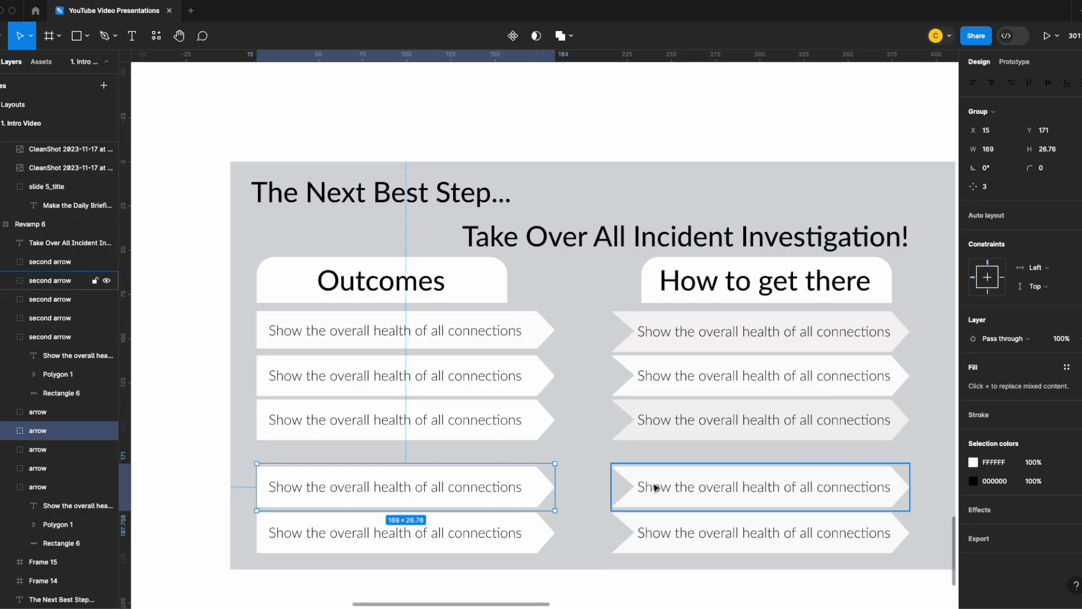
{"action": "left_click_drag", "start_coordinate": [604, 485], "coordinate": [541, 466]}
{"action": "key", "text": "shift+Tab"}
{"action": "left_click_drag", "start_coordinate": [614, 532], "coordinate": [539, 509]}
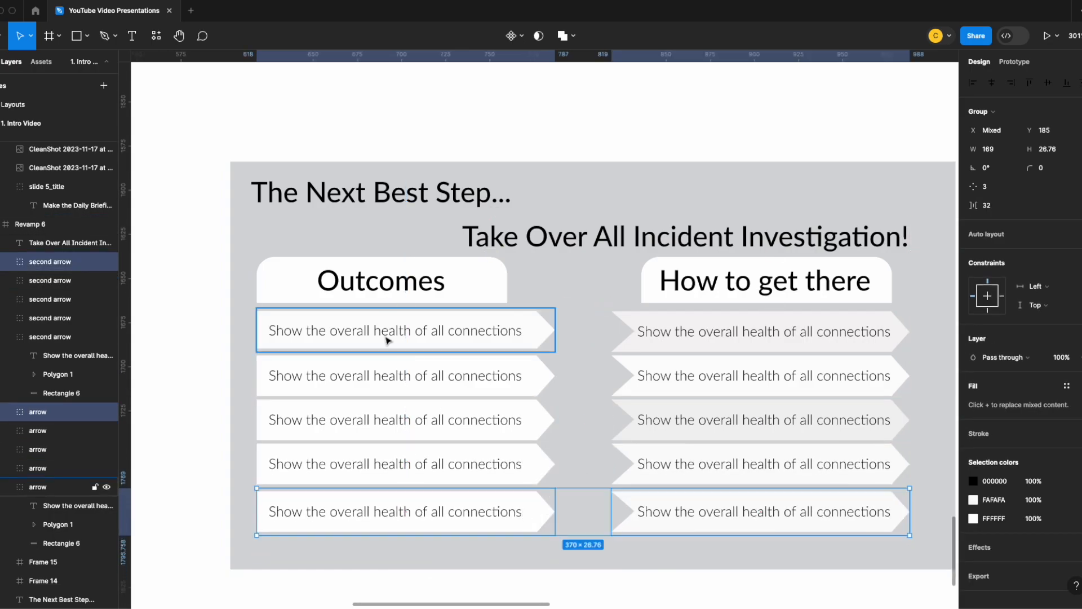
- Move both column headings together with all ten arrows about 8 px down the wireframe
{"action": "left_click_drag", "start_coordinate": [247, 221], "coordinate": [366, 502]}
{"action": "left_click", "coordinate": [711, 285], "text": "shift"}
{"action": "left_click", "coordinate": [705, 332], "text": "shift"}
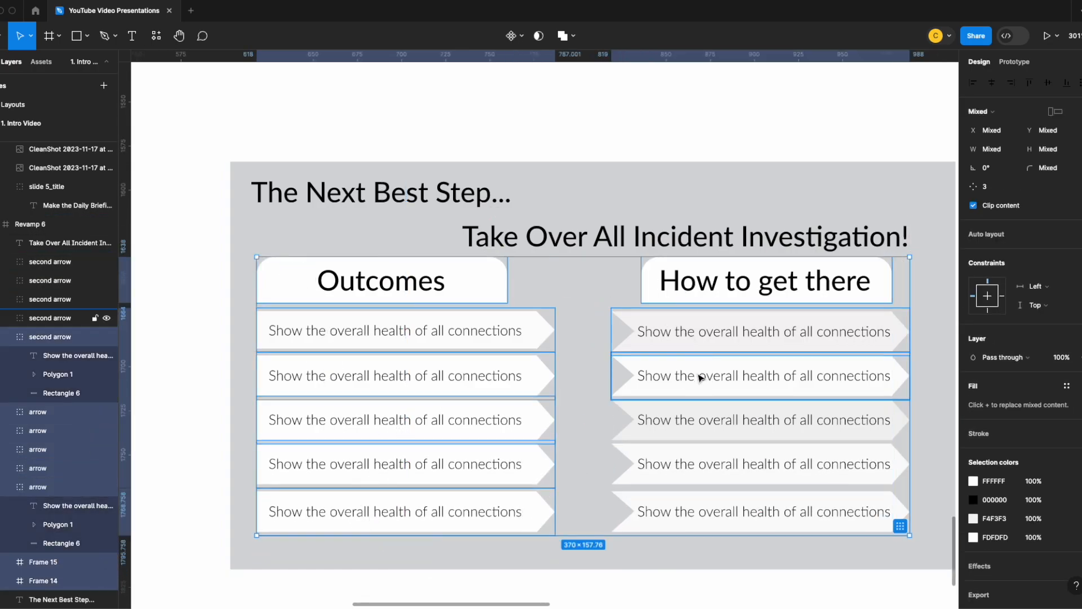
{"action": "left_click", "coordinate": [701, 377], "text": "shift"}
{"action": "left_click", "coordinate": [699, 421], "text": "shift"}
{"action": "left_click", "coordinate": [698, 465], "text": "shift"}
{"action": "left_click", "coordinate": [697, 510], "text": "shift"}
{"action": "left_click_drag", "start_coordinate": [590, 280], "coordinate": [591, 295]}
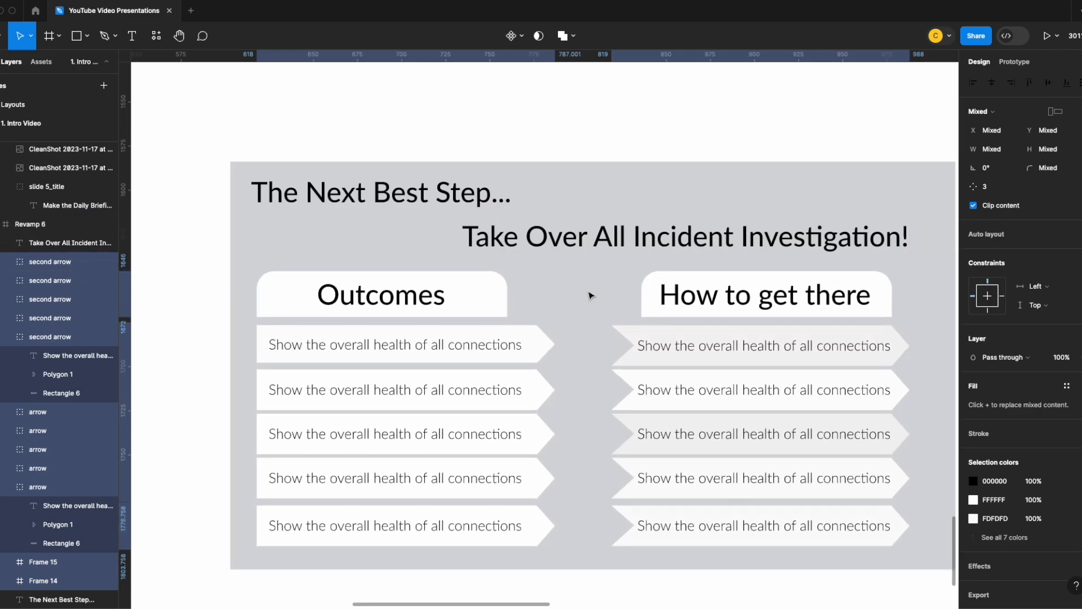
- Nudge the How to get there heading slightly to the left and place the Outcomes heading at X 15, Y 62
{"action": "left_click", "coordinate": [889, 303]}
{"action": "mouse_move", "coordinate": [890, 303]}
{"action": "left_mouse_down"}
{"action": "mouse_move", "coordinate": [536, 285]}
{"action": "mouse_move", "coordinate": [507, 302]}
{"action": "mouse_move", "coordinate": [882, 294]}
{"action": "left_mouse_up"}
{"action": "left_click", "coordinate": [492, 299]}
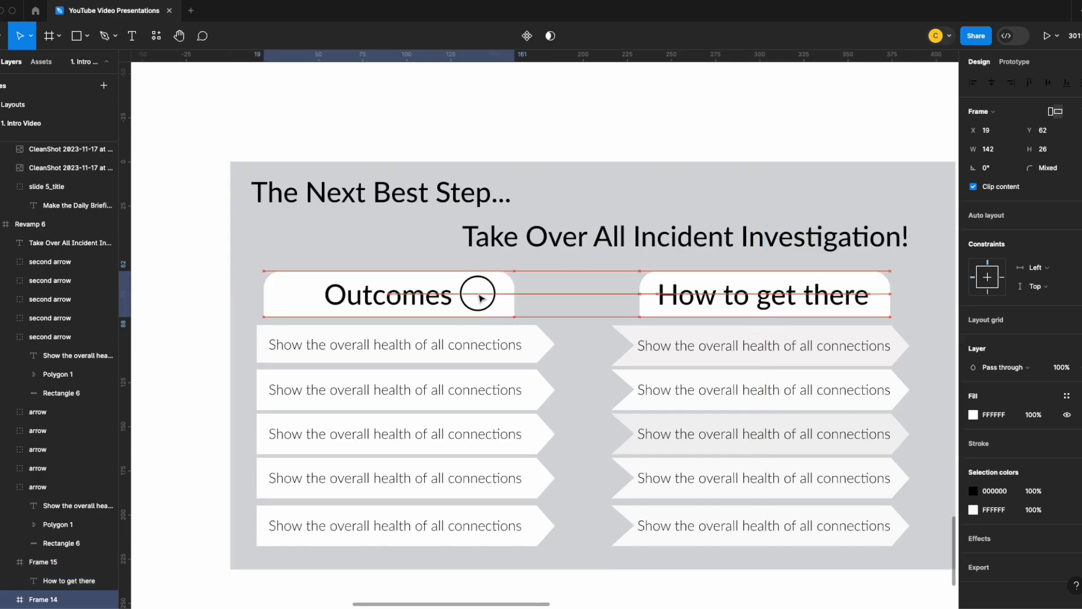
- Move the loose four-column table image from above the Make the Daily Briefing a Breeze! wireframe to just below it
{"action": "scroll", "coordinate": [589, 377], "scroll_direction": "up", "scroll_amount": 4}
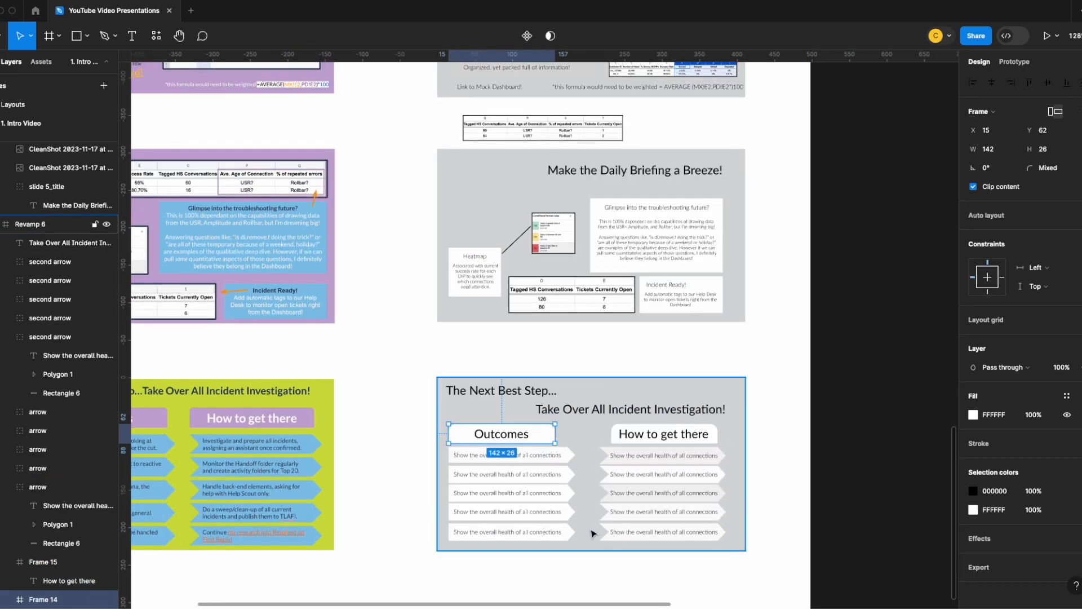
{"action": "scroll", "coordinate": [590, 532], "scroll_direction": "up", "scroll_amount": 2}
{"action": "key", "text": "Escape"}
{"action": "scroll", "coordinate": [583, 429], "scroll_direction": "up", "scroll_amount": 6}
{"action": "scroll", "coordinate": [398, 374], "scroll_direction": "down", "scroll_amount": 5}
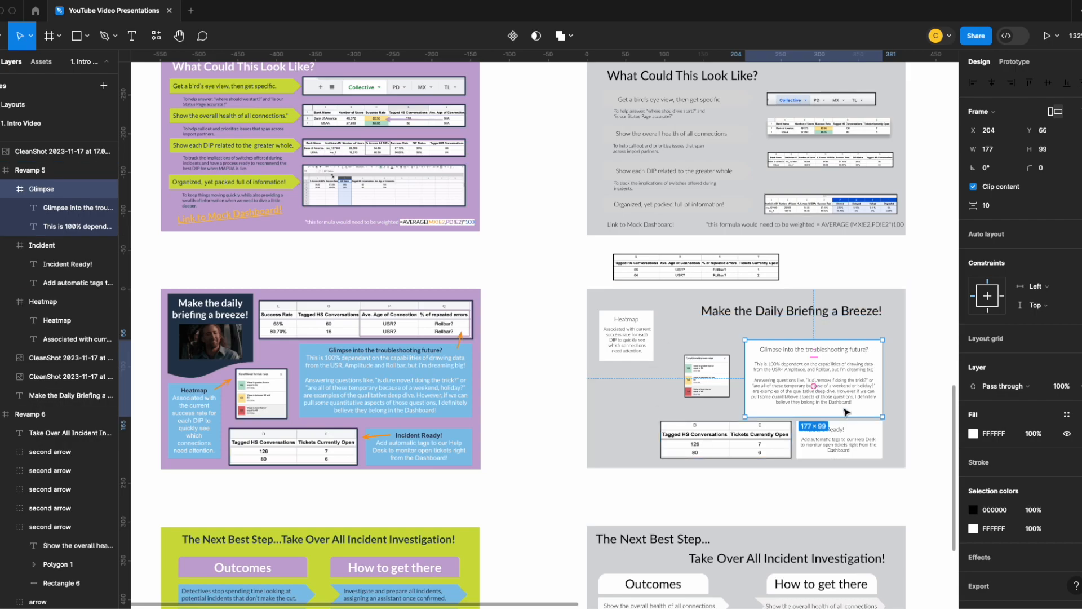
{"action": "left_click_drag", "start_coordinate": [716, 276], "coordinate": [698, 488]}
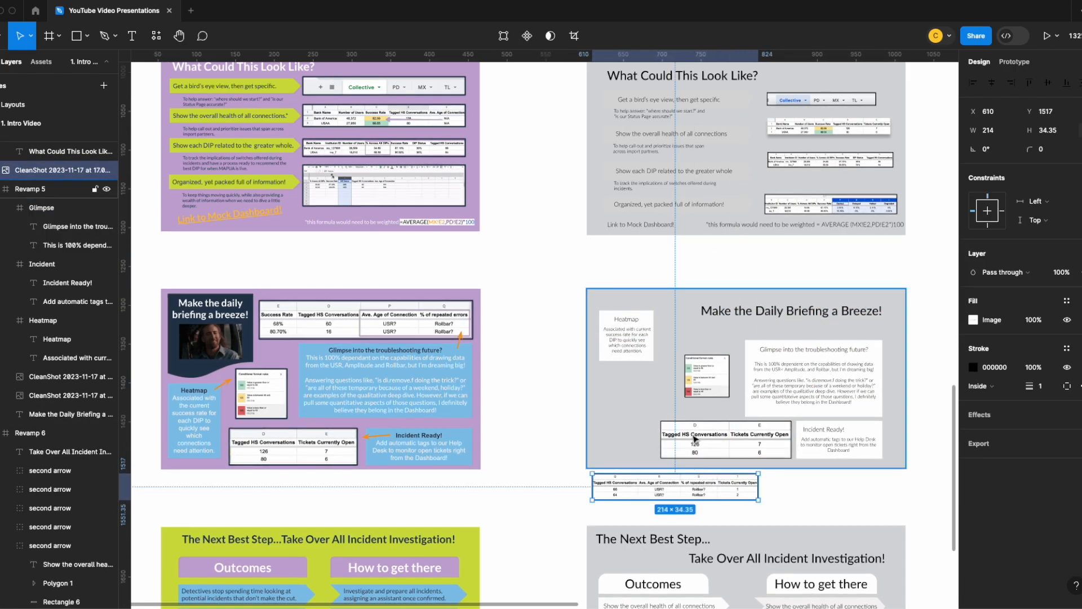
- Reposition the loose four-column table image below the wireframe at X 622, Y 1527
{"action": "scroll", "coordinate": [827, 397], "scroll_direction": "up", "scroll_amount": 5}
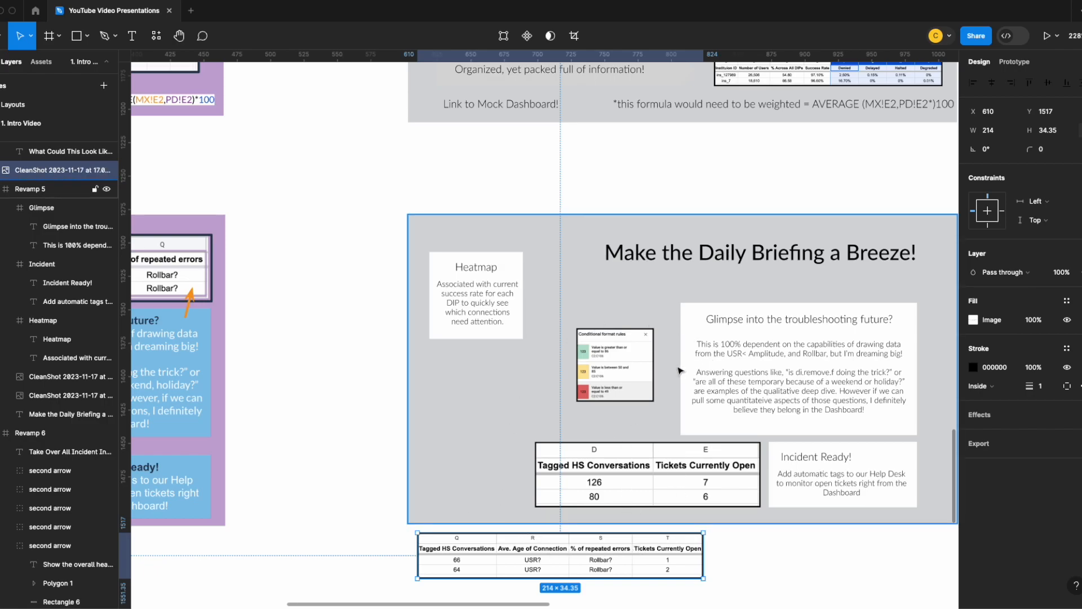
{"action": "mouse_move", "coordinate": [491, 311]}
{"action": "left_mouse_down"}
{"action": "mouse_move", "coordinate": [488, 300]}
{"action": "mouse_move", "coordinate": [488, 309]}
{"action": "left_mouse_up"}
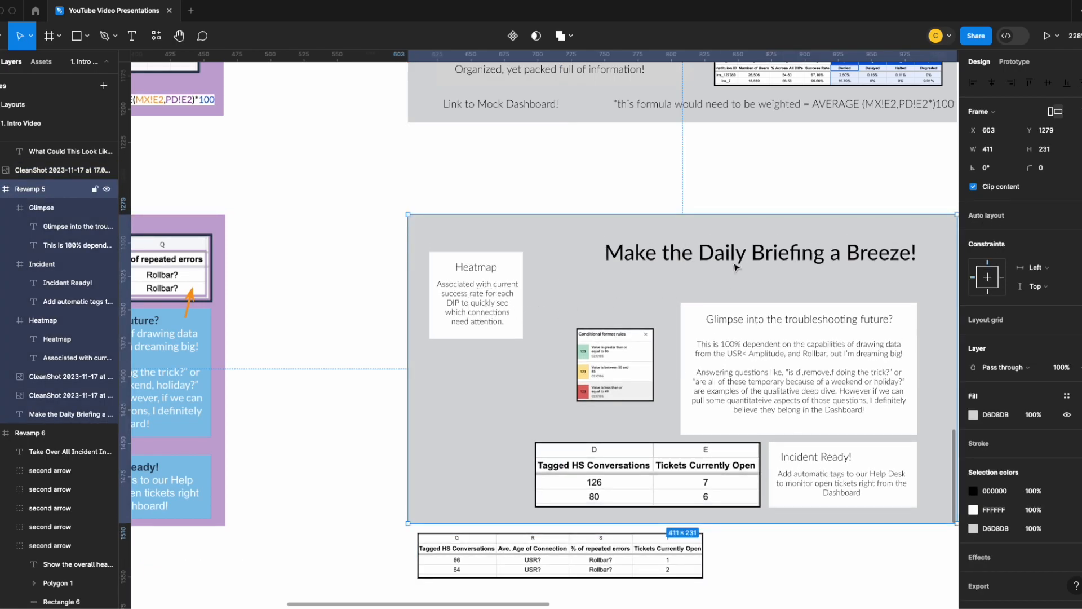
{"action": "scroll", "coordinate": [727, 339], "scroll_direction": "down", "scroll_amount": 10}
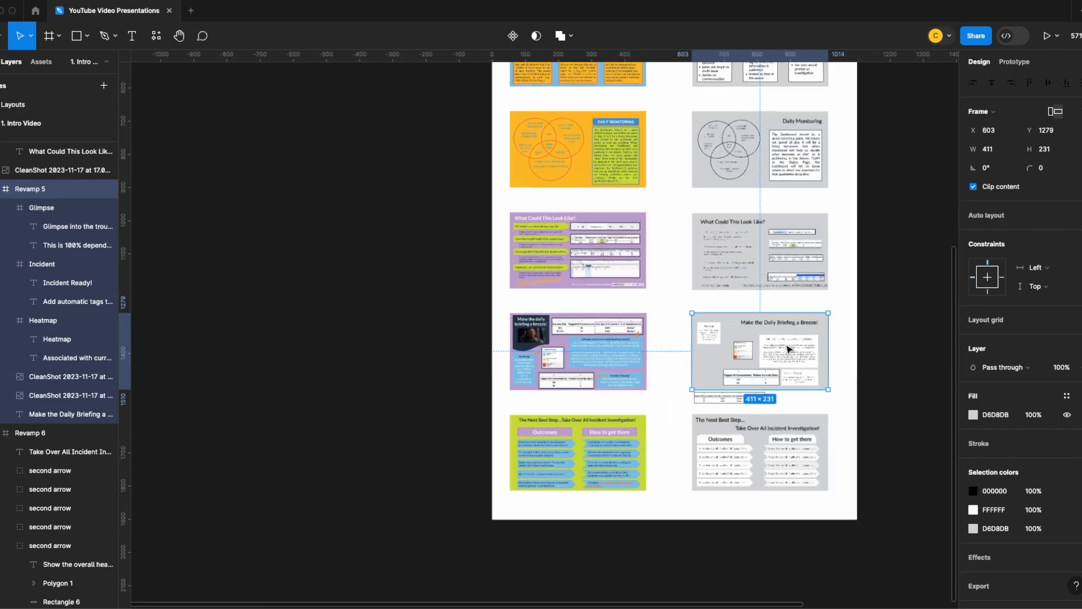
{"action": "scroll", "coordinate": [876, 360], "scroll_direction": "up", "scroll_amount": 1}
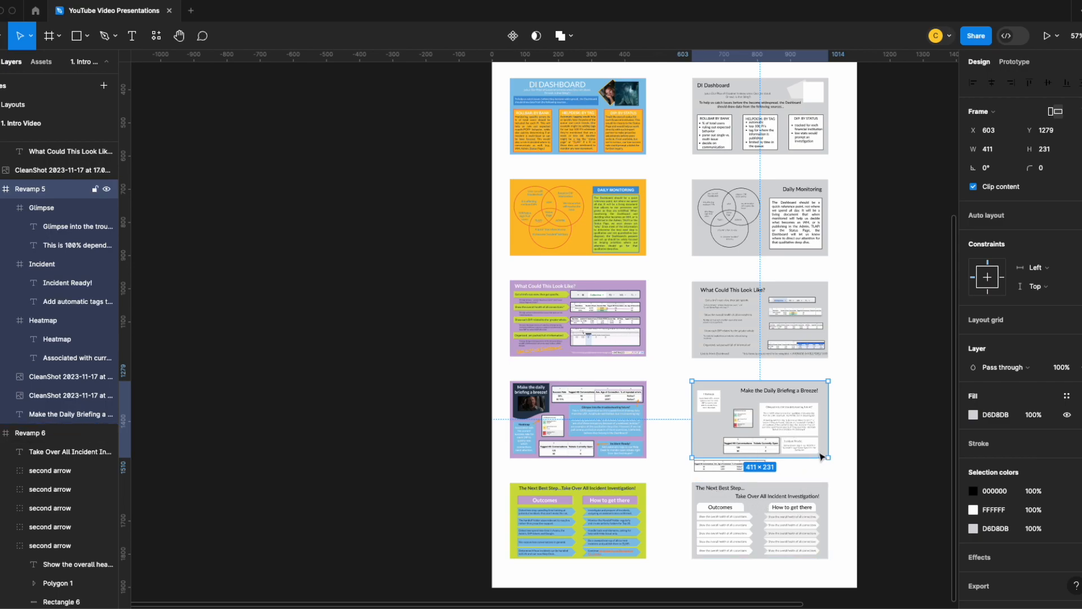
{"action": "key", "text": "shift+2"}
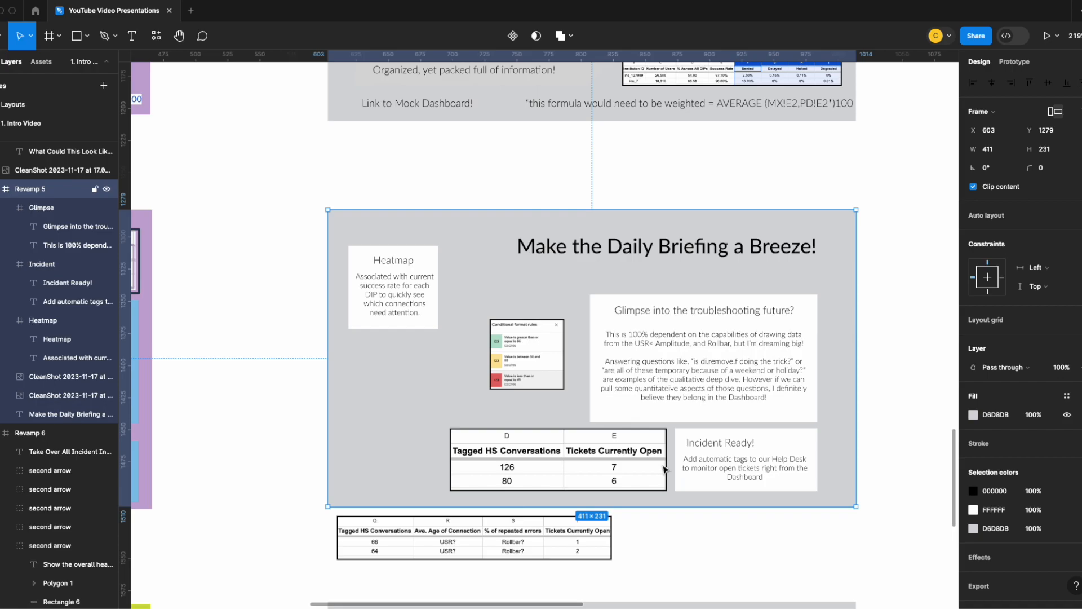
{"action": "left_click", "coordinate": [498, 554]}
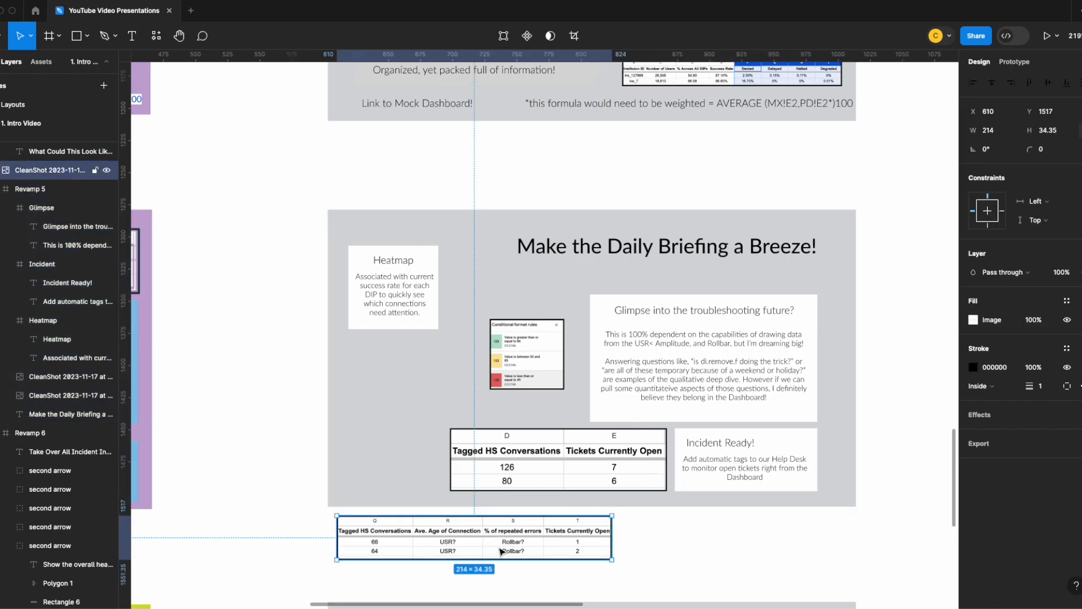
{"action": "mouse_move", "coordinate": [501, 551]}
{"action": "left_mouse_down"}
{"action": "mouse_move", "coordinate": [514, 469]}
{"action": "mouse_move", "coordinate": [515, 597]}
{"action": "mouse_move", "coordinate": [517, 564]}
{"action": "left_mouse_up"}
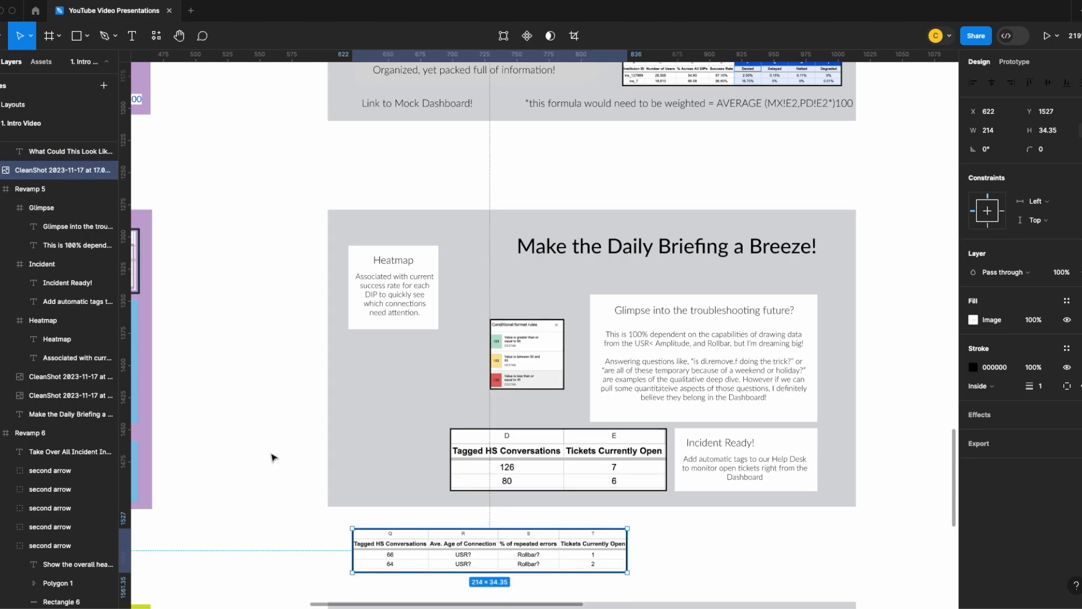
- Check the original purple slide, set the Glimpse card aside past the wireframe's lower right corner, and move the Incident Ready! card to X 279, Y 88
{"action": "left_click", "coordinate": [237, 444]}
{"action": "scroll", "coordinate": [341, 464], "scroll_direction": "left", "scroll_amount": 20}
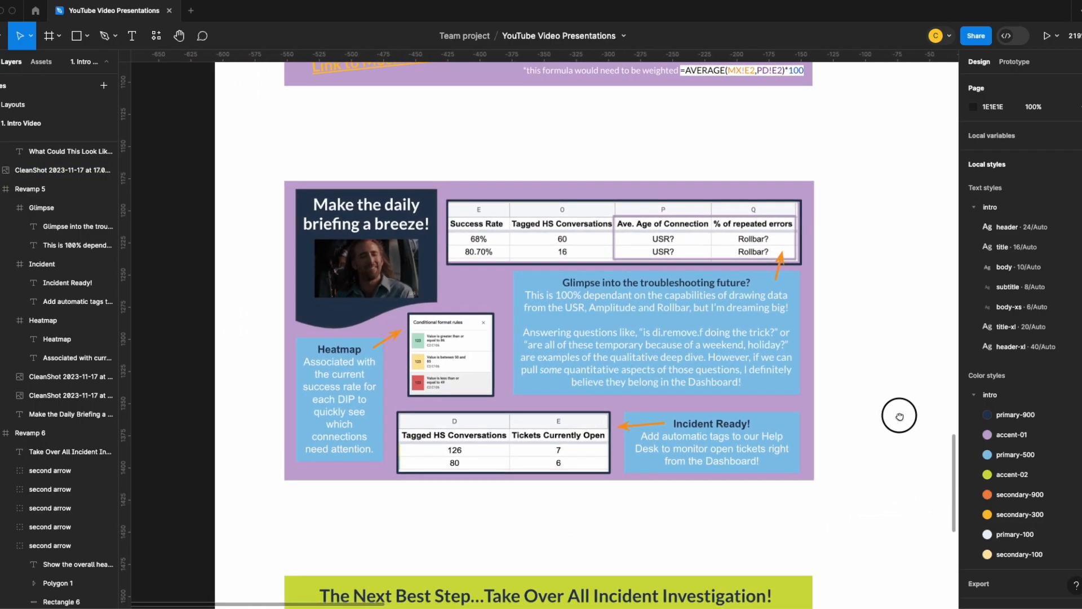
{"action": "left_click_drag", "start_coordinate": [900, 416], "coordinate": [242, 409]}
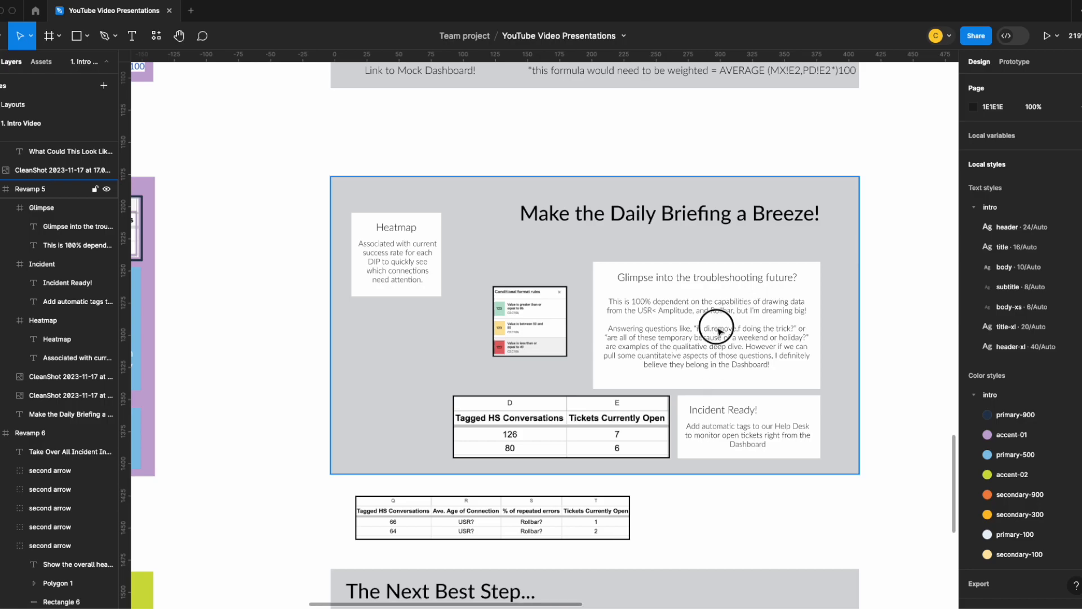
{"action": "left_click_drag", "start_coordinate": [718, 331], "coordinate": [837, 474]}
{"action": "left_click", "coordinate": [608, 442]}
{"action": "left_click_drag", "start_coordinate": [609, 442], "coordinate": [620, 336]}
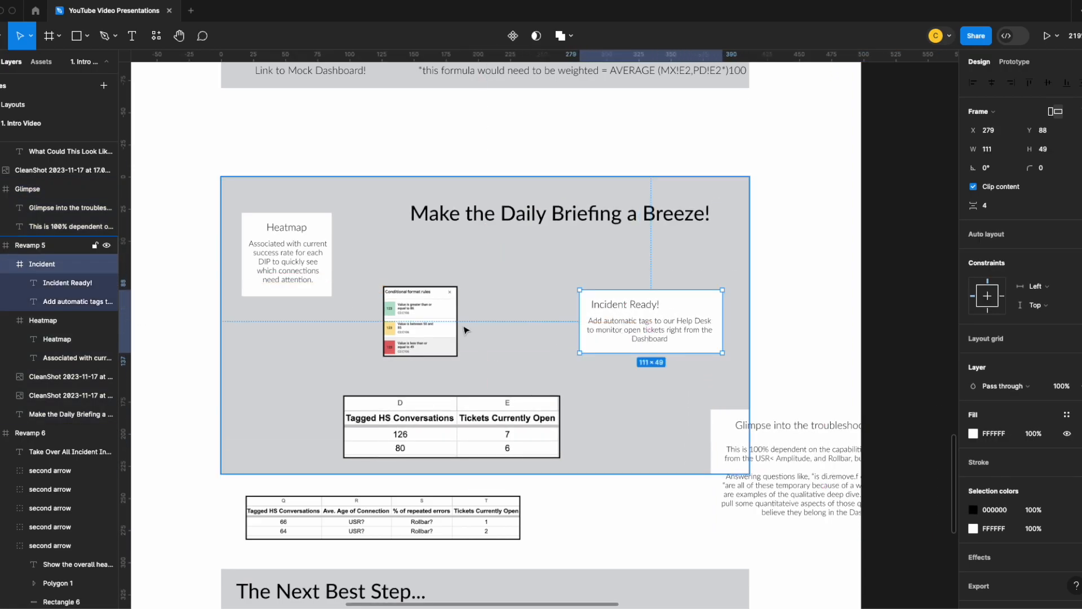
- Stack the conditional format rules image and both tables along the wireframe's left side, with the Heatmap card moved to the right of the image
{"action": "double_click", "coordinate": [430, 322]}
{"action": "left_click_drag", "start_coordinate": [430, 321], "coordinate": [371, 223]}
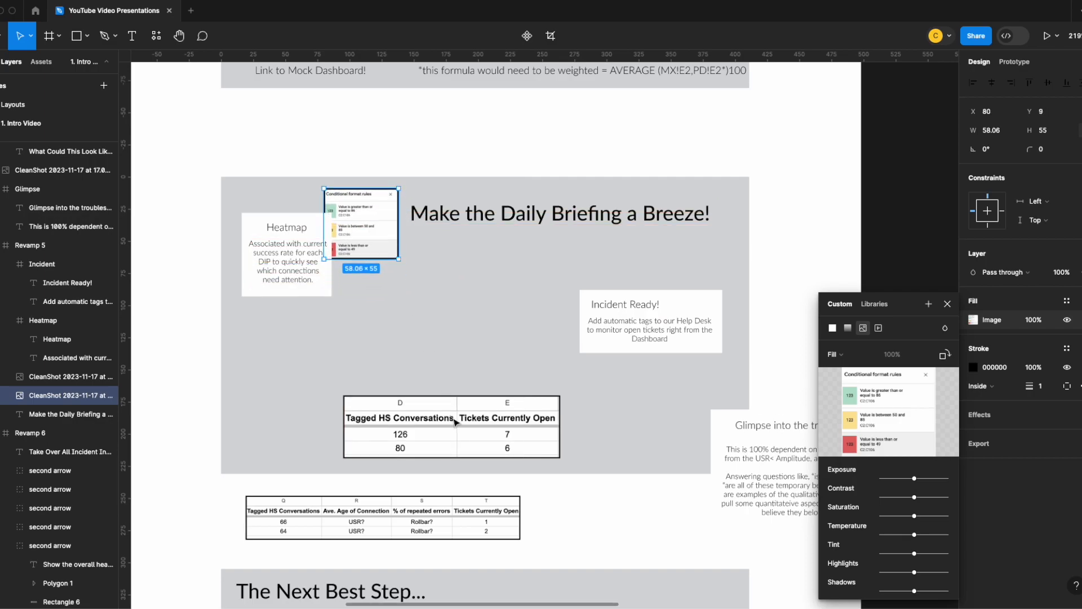
{"action": "left_click", "coordinate": [454, 420]}
{"action": "left_click_drag", "start_coordinate": [458, 425], "coordinate": [449, 313]}
{"action": "left_click_drag", "start_coordinate": [452, 527], "coordinate": [447, 439]}
{"action": "left_click_drag", "start_coordinate": [472, 331], "coordinate": [378, 360]}
{"action": "left_click_drag", "start_coordinate": [262, 250], "coordinate": [480, 269]}
{"action": "left_click_drag", "start_coordinate": [367, 224], "coordinate": [285, 260]}
{"action": "left_click_drag", "start_coordinate": [365, 364], "coordinate": [365, 363]}
- Resize the Heatmap card to 111 × 51, widening its body text and centering its heading
{"action": "double_click", "coordinate": [476, 278]}
{"action": "left_click_drag", "start_coordinate": [459, 276], "coordinate": [515, 297]}
{"action": "left_click", "coordinate": [515, 304]}
{"action": "left_click_drag", "start_coordinate": [549, 276], "coordinate": [540, 276]}
{"action": "double_click", "coordinate": [447, 246]}
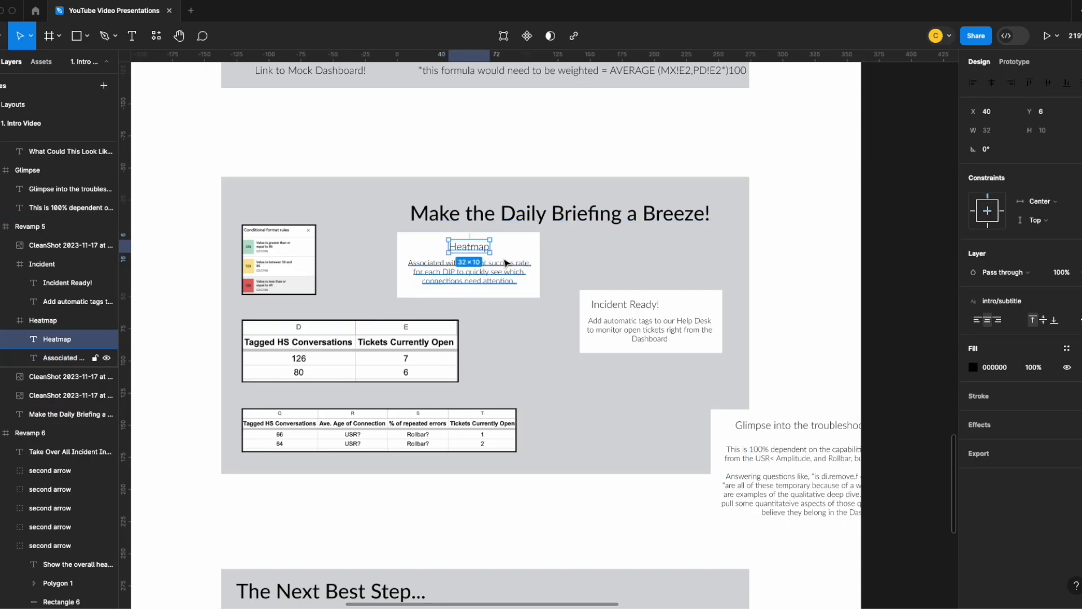
{"action": "left_click", "coordinate": [537, 276]}
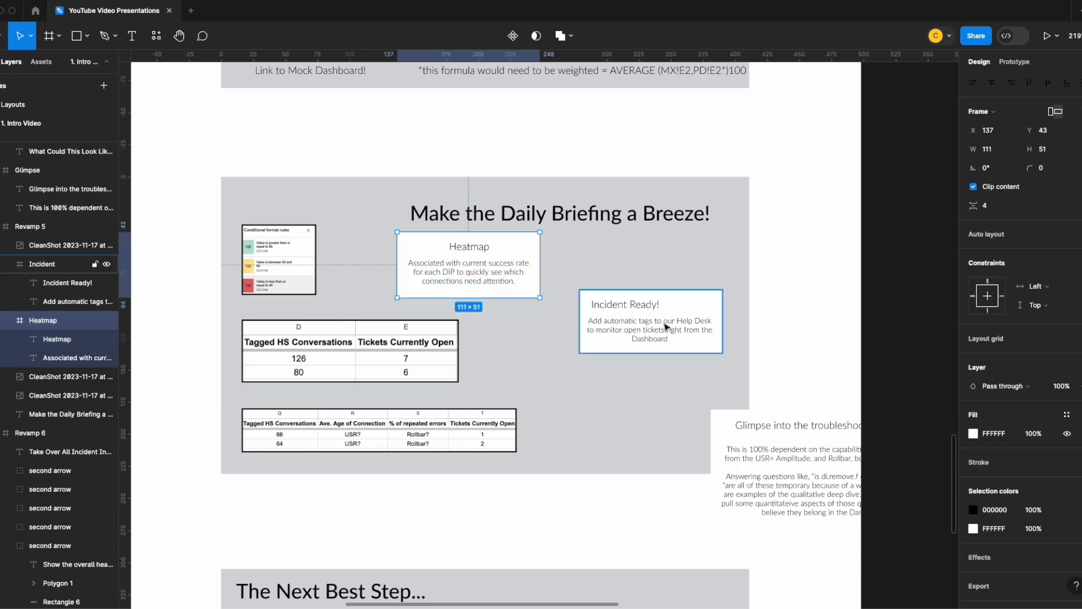
- Place the Heatmap and Glimpse cards side by side right of the conditional format image, with the Incident Ready! card below them
{"action": "left_click_drag", "start_coordinate": [616, 316], "coordinate": [527, 347]}
{"action": "left_click_drag", "start_coordinate": [453, 257], "coordinate": [404, 255]}
{"action": "left_click_drag", "start_coordinate": [544, 340], "coordinate": [537, 341]}
{"action": "left_click_drag", "start_coordinate": [778, 444], "coordinate": [575, 264]}
{"action": "left_click_drag", "start_coordinate": [524, 374], "coordinate": [603, 444]}
- Swap the two tables, placing the four-column one on top at X 16, Y 109, and put the Incident Ready! card beside the lower table
{"action": "double_click", "coordinate": [418, 362]}
{"action": "left_click_drag", "start_coordinate": [418, 362], "coordinate": [447, 488]}
{"action": "left_click_drag", "start_coordinate": [433, 420], "coordinate": [433, 329]}
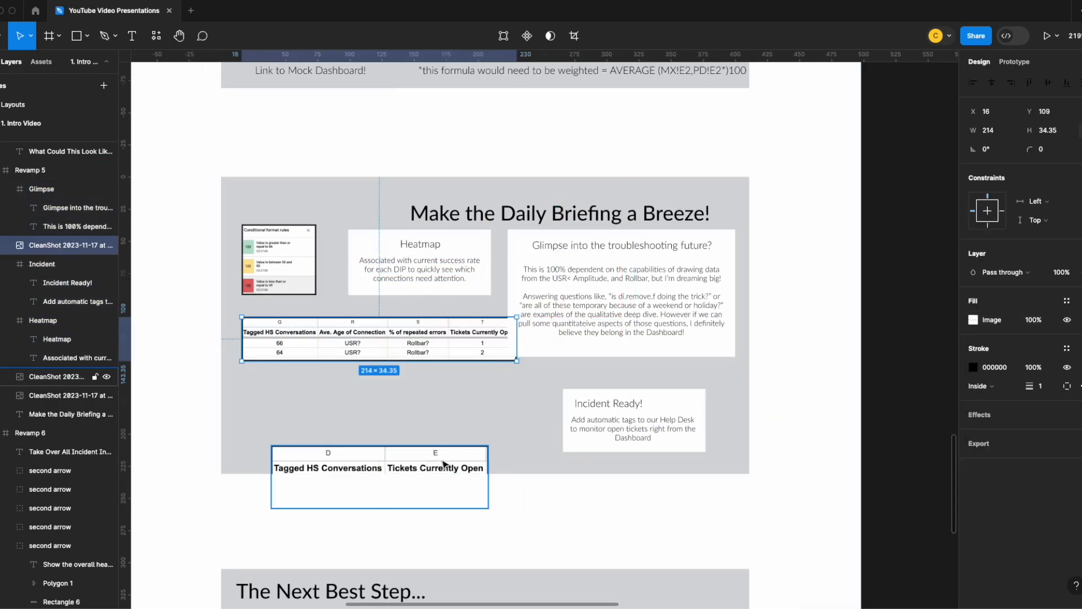
{"action": "left_click_drag", "start_coordinate": [443, 460], "coordinate": [413, 398]}
{"action": "left_click_drag", "start_coordinate": [583, 408], "coordinate": [521, 402]}
- Try narrowing the four-column table image to 198 × 34 with a plain resize, and undo it
{"action": "left_click", "coordinate": [499, 333]}
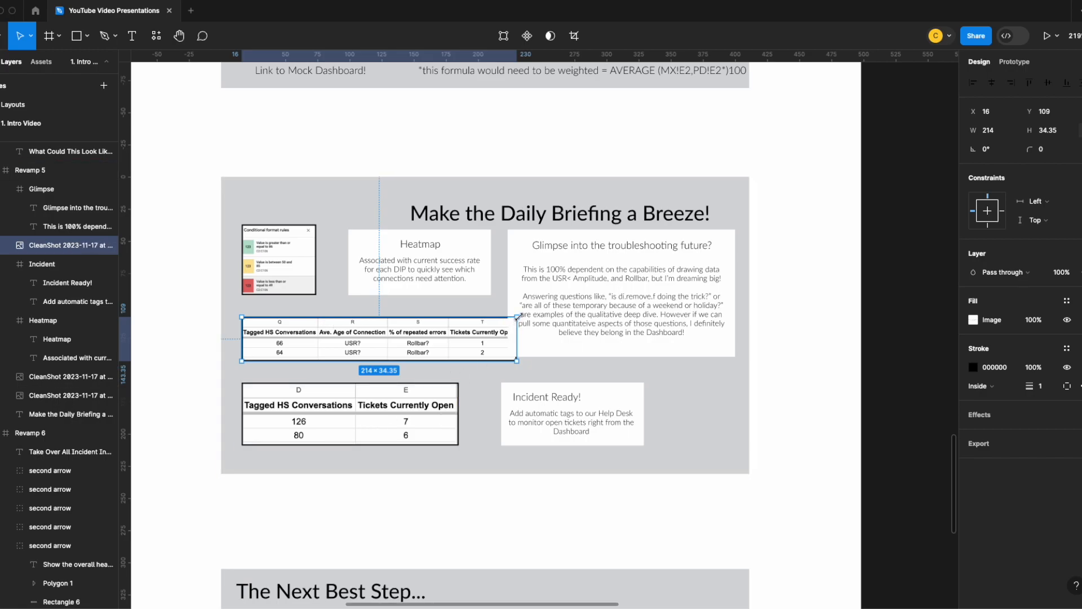
{"action": "mouse_move", "coordinate": [518, 317]}
{"action": "left_mouse_down"}
{"action": "mouse_move", "coordinate": [485, 336]}
{"action": "mouse_move", "coordinate": [496, 320]}
{"action": "mouse_move", "coordinate": [475, 350]}
{"action": "mouse_move", "coordinate": [500, 279]}
{"action": "mouse_move", "coordinate": [553, 319]}
{"action": "mouse_move", "coordinate": [496, 317]}
{"action": "left_mouse_up"}
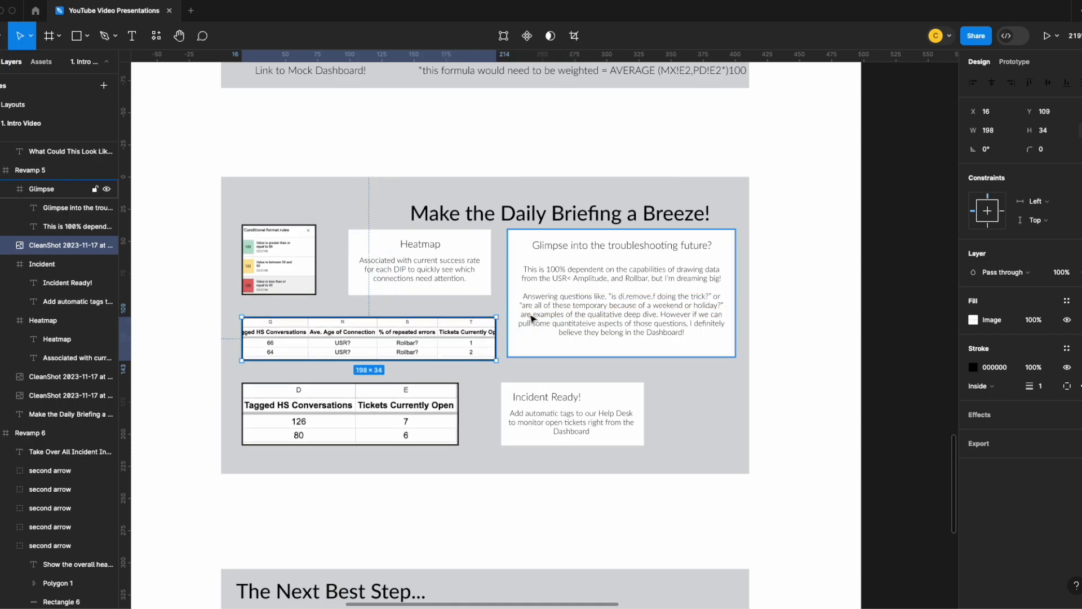
{"action": "key", "text": "super+z"}
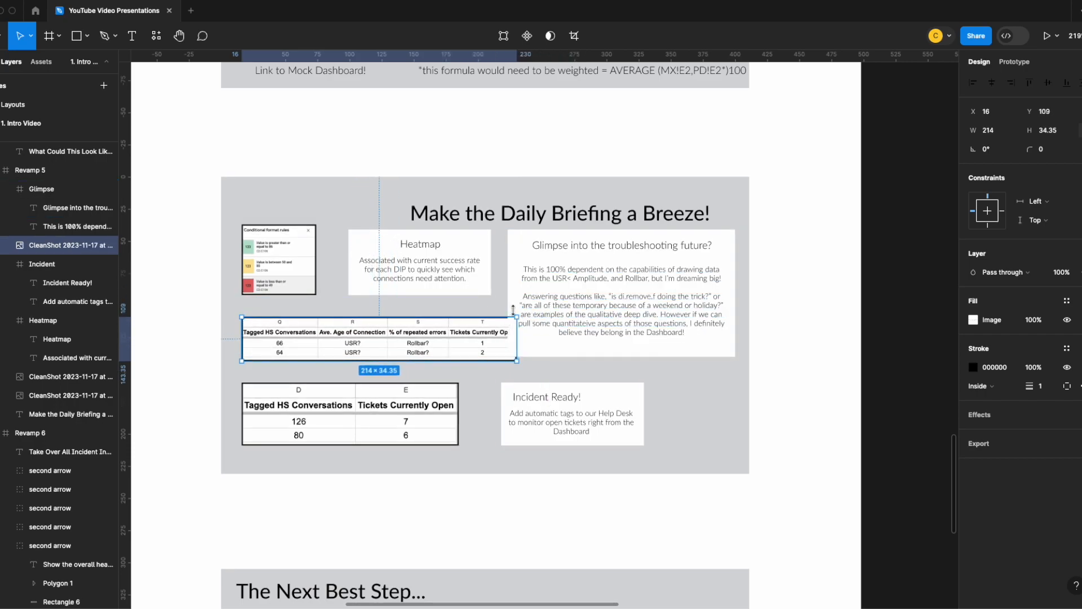
- Scale the four-column table image proportionally to 194 × 31.14 and position it at X 16, Y 110
{"action": "key", "text": "k"}
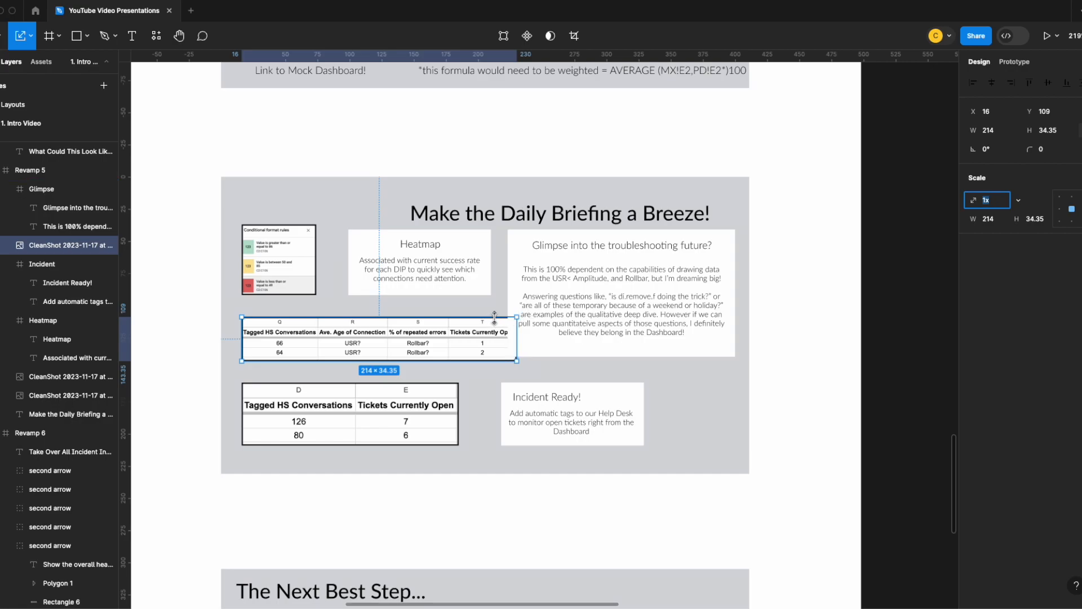
{"action": "left_click_drag", "start_coordinate": [516, 318], "coordinate": [492, 327]}
{"action": "left_click_drag", "start_coordinate": [410, 340], "coordinate": [413, 339]}
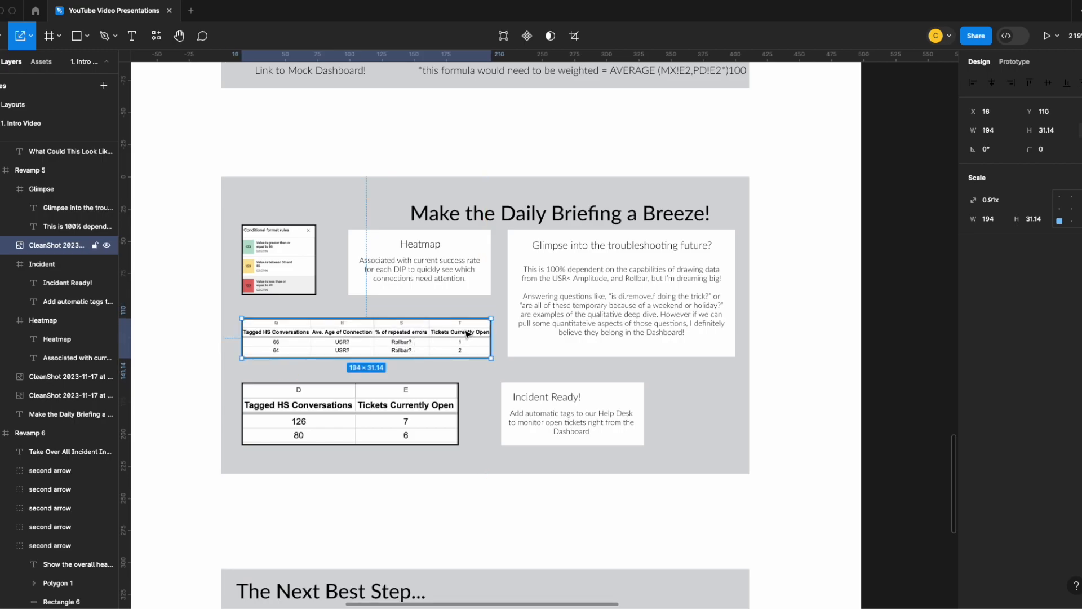
- Scale the conditional format image down to the Heatmap card's height, keeping the four-column table in line with the card's edge
{"action": "left_click_drag", "start_coordinate": [495, 317], "coordinate": [490, 320]}
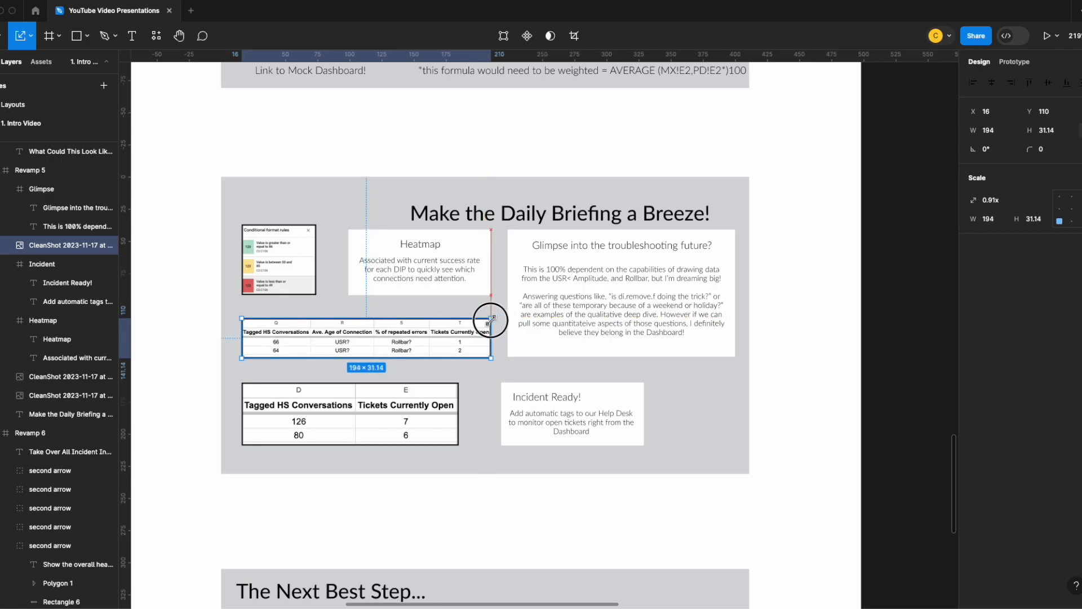
{"action": "left_click_drag", "start_coordinate": [299, 257], "coordinate": [337, 229]}
{"action": "left_click_drag", "start_coordinate": [319, 257], "coordinate": [293, 257]}
{"action": "mouse_move", "coordinate": [409, 259]}
{"action": "left_mouse_down"}
{"action": "mouse_move", "coordinate": [388, 259]}
{"action": "mouse_move", "coordinate": [408, 261]}
{"action": "left_mouse_up"}
- Lower the two-column table, slightly enlarge the Glimpse card, and place the Incident Ready! card beneath it at X 222, Y 166
{"action": "left_click", "coordinate": [426, 403]}
{"action": "mouse_move", "coordinate": [396, 416]}
{"action": "left_mouse_down"}
{"action": "mouse_move", "coordinate": [394, 269]}
{"action": "mouse_move", "coordinate": [386, 417]}
{"action": "mouse_move", "coordinate": [397, 427]}
{"action": "left_mouse_up"}
{"action": "left_click_drag", "start_coordinate": [573, 417], "coordinate": [557, 425]}
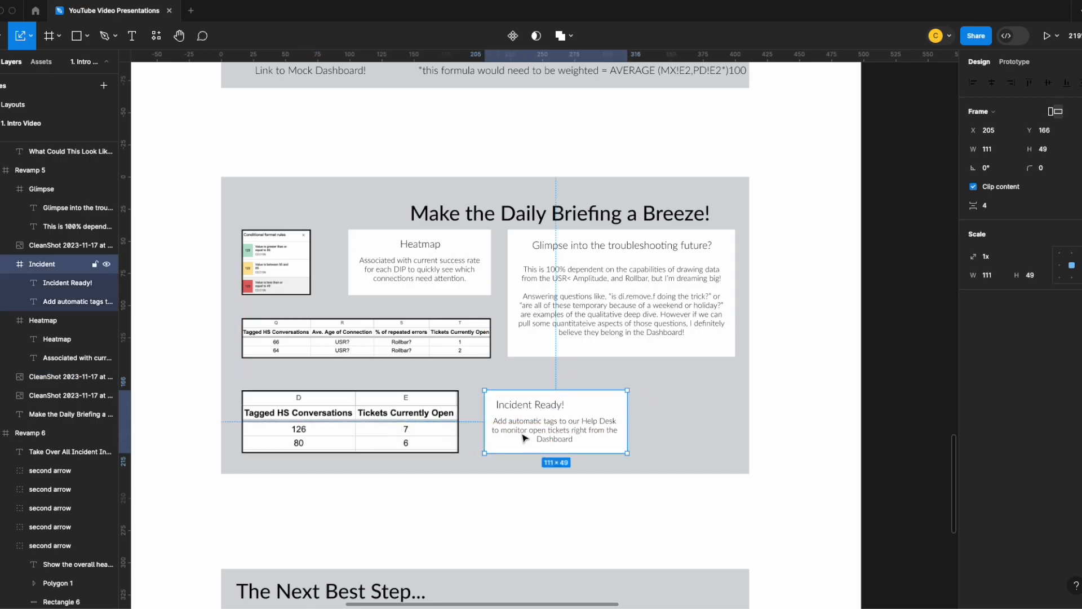
{"action": "left_click", "coordinate": [616, 351]}
{"action": "left_click_drag", "start_coordinate": [617, 356], "coordinate": [616, 358]}
{"action": "left_click_drag", "start_coordinate": [586, 395], "coordinate": [608, 394]}
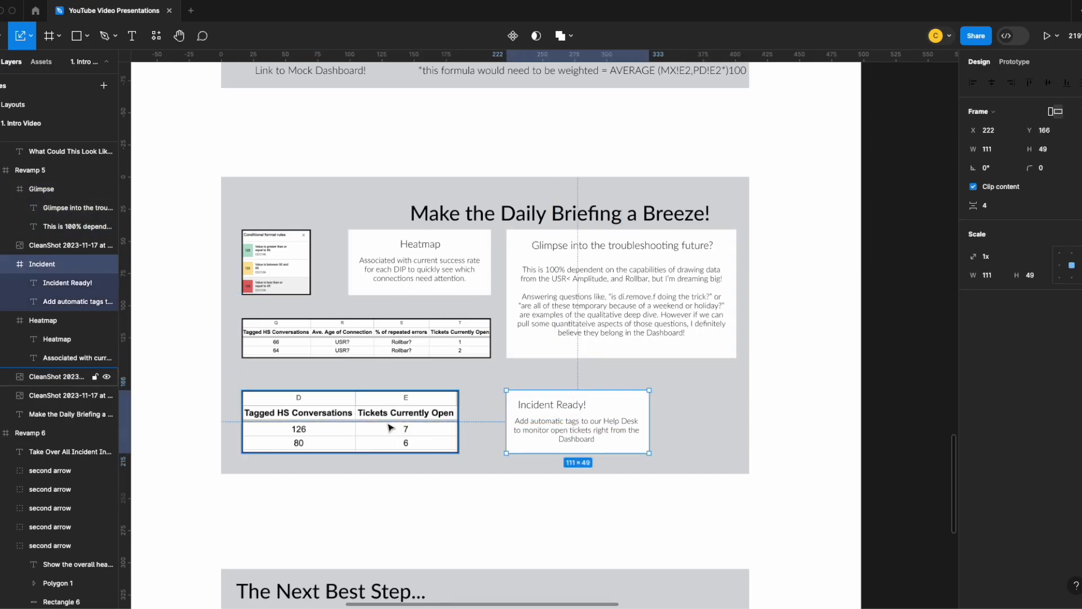
- Shift the Glimpse card, four-column table and conditional format image down, and widen the Heatmap card to 124 × 51 at X 77, Y 60
{"action": "left_click", "coordinate": [688, 438]}
{"action": "left_click", "coordinate": [607, 218]}
{"action": "left_click_drag", "start_coordinate": [617, 298], "coordinate": [629, 325]}
{"action": "left_click_drag", "start_coordinate": [390, 332], "coordinate": [390, 356]}
{"action": "left_click_drag", "start_coordinate": [292, 254], "coordinate": [293, 290]}
{"action": "left_click_drag", "start_coordinate": [401, 268], "coordinate": [390, 291]}
{"action": "left_click_drag", "start_coordinate": [284, 300], "coordinate": [320, 279]}
{"action": "left_click", "coordinate": [339, 287]}
{"action": "key", "text": "v"}
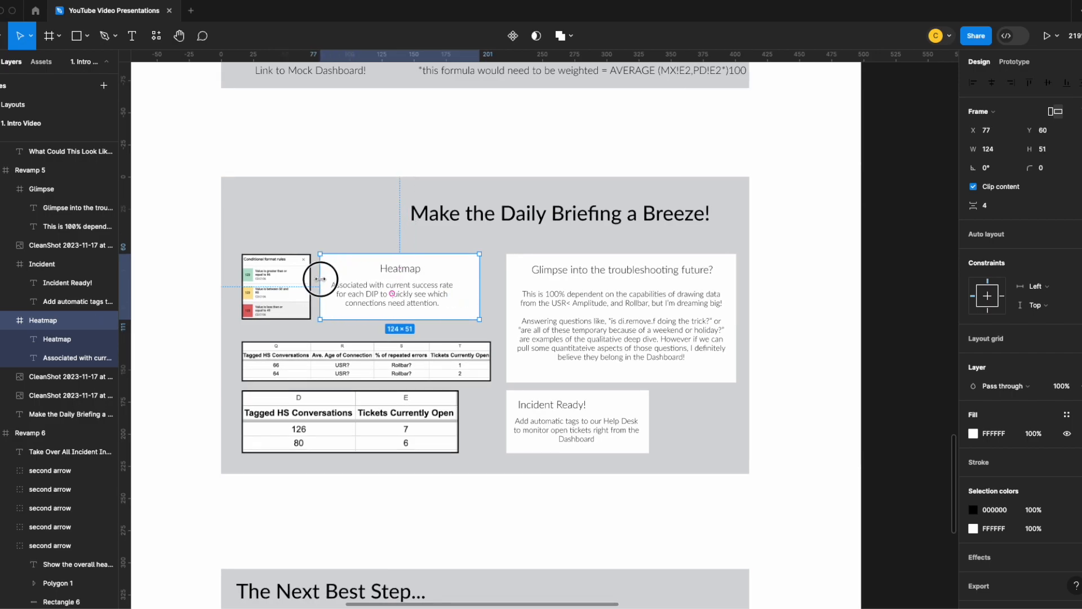
- Park the Incident Ready! card below the slide and lower the Glimpse card to X 216, Y 116
{"action": "left_click", "coordinate": [31, 40]}
{"action": "left_click", "coordinate": [87, 66]}
{"action": "left_click_drag", "start_coordinate": [587, 421], "coordinate": [558, 516]}
{"action": "left_click_drag", "start_coordinate": [622, 332], "coordinate": [623, 363]}
{"action": "key", "text": "super+z"}
{"action": "left_click_drag", "start_coordinate": [609, 287], "coordinate": [601, 359]}
- Place the four-column table above the Glimpse card, and group the conditional format image, Heatmap and Incident Ready! cards above the two-column table
{"action": "left_click_drag", "start_coordinate": [276, 286], "coordinate": [306, 178]}
{"action": "left_click_drag", "start_coordinate": [434, 301], "coordinate": [347, 291]}
{"action": "left_click_drag", "start_coordinate": [306, 195], "coordinate": [445, 293]}
{"action": "left_click_drag", "start_coordinate": [393, 372], "coordinate": [630, 299]}
{"action": "left_click_drag", "start_coordinate": [428, 285], "coordinate": [411, 286]}
{"action": "left_click_drag", "start_coordinate": [352, 285], "coordinate": [361, 350]}
{"action": "left_click_drag", "start_coordinate": [402, 273], "coordinate": [260, 265]}
{"action": "left_click_drag", "start_coordinate": [337, 334], "coordinate": [408, 274]}
{"action": "left_click_drag", "start_coordinate": [527, 510], "coordinate": [285, 347]}
- Narrow the Heatmap card to 93 × 51 at X 83, Y 52, and its body text to 80 × 28
{"action": "left_click_drag", "start_coordinate": [401, 290], "coordinate": [406, 285]}
{"action": "left_click_drag", "start_coordinate": [479, 265], "coordinate": [449, 264]}
{"action": "double_click", "coordinate": [420, 285]}
{"action": "left_click_drag", "start_coordinate": [464, 282], "coordinate": [438, 281]}
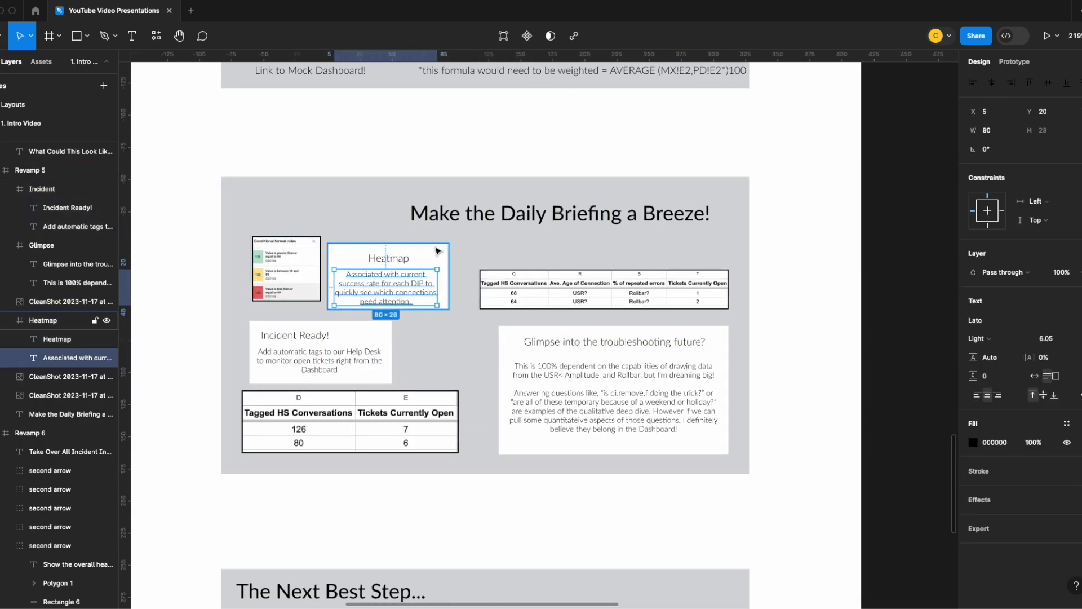
{"action": "left_click", "coordinate": [427, 265]}
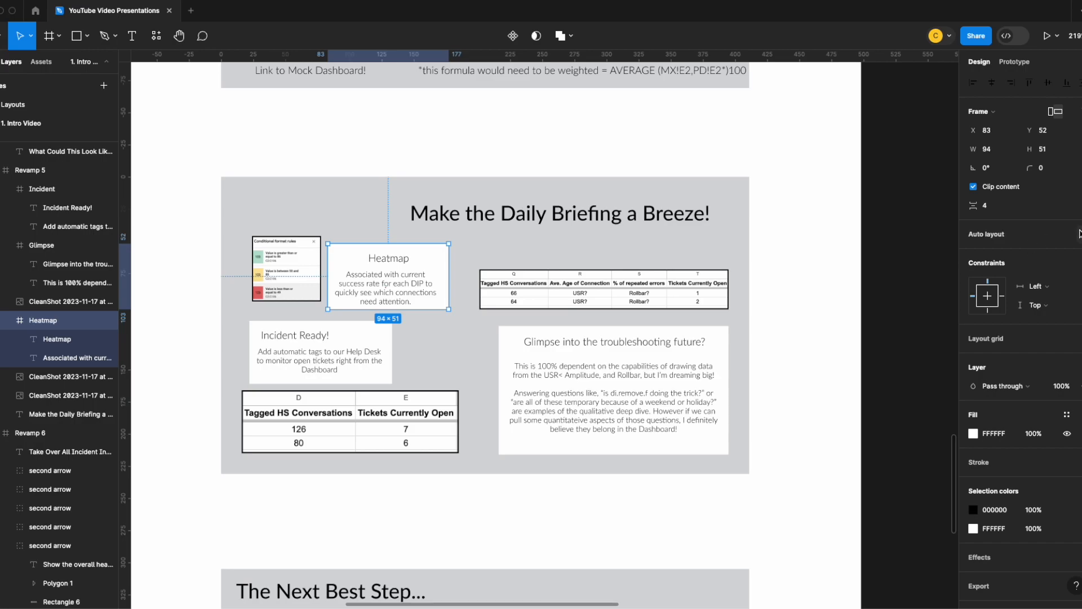
{"action": "left_click", "coordinate": [401, 286]}
{"action": "left_click", "coordinate": [398, 260]}
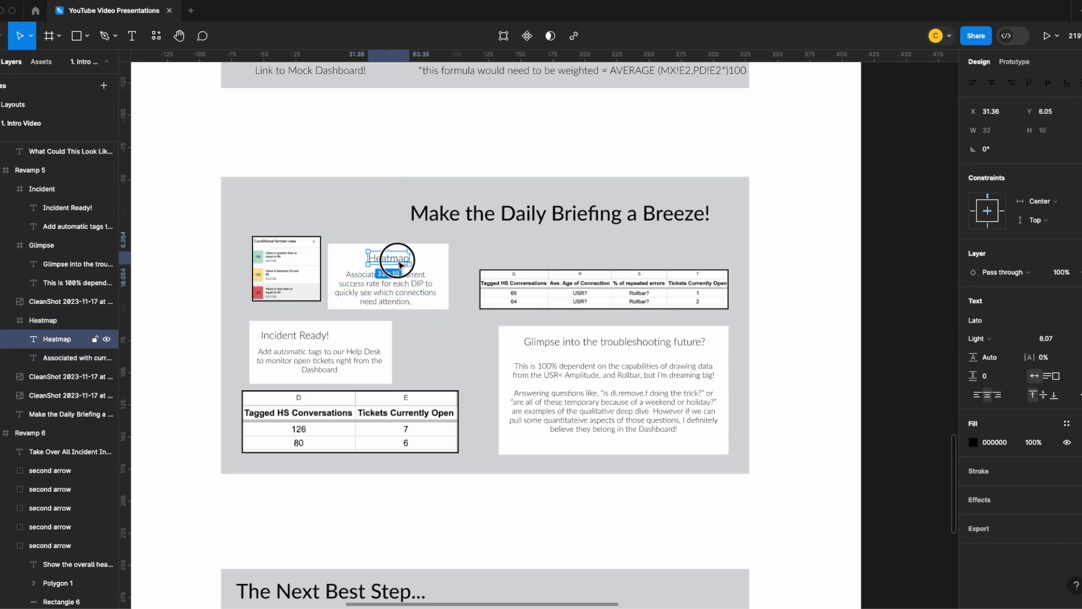
{"action": "left_click", "coordinate": [445, 286]}
{"action": "mouse_move", "coordinate": [457, 280]}
{"action": "left_mouse_down"}
{"action": "mouse_move", "coordinate": [507, 280]}
{"action": "mouse_move", "coordinate": [405, 276]}
{"action": "mouse_move", "coordinate": [597, 285]}
{"action": "mouse_move", "coordinate": [406, 286]}
{"action": "mouse_move", "coordinate": [480, 287]}
{"action": "mouse_move", "coordinate": [414, 286]}
{"action": "mouse_move", "coordinate": [451, 291]}
{"action": "left_mouse_up"}
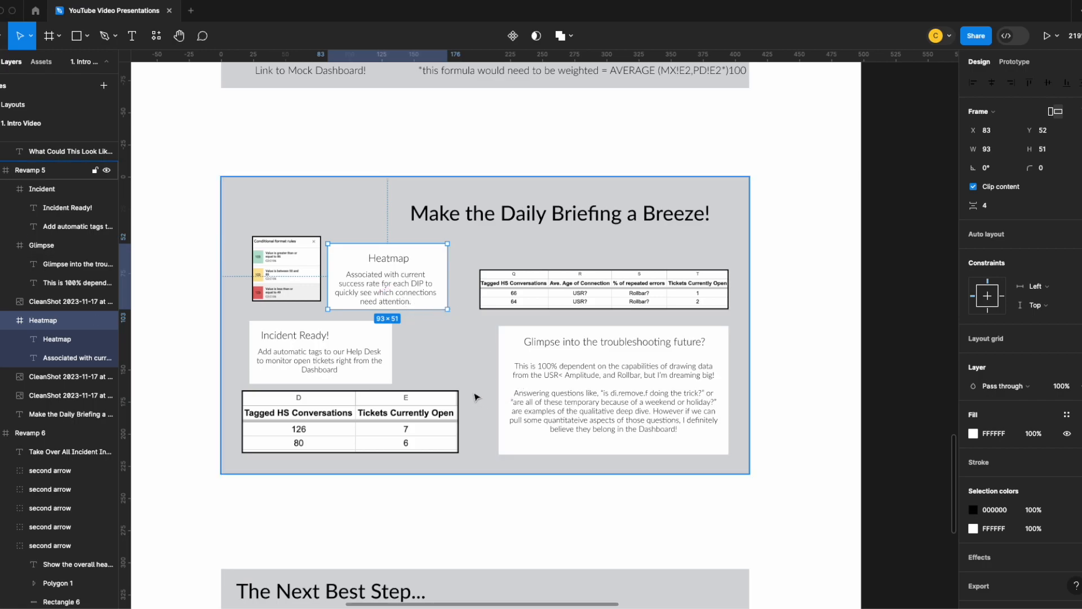
- Park the two-column table below the slide, and move the conditional format image, Heatmap and Incident Ready! cards up to clear space
{"action": "left_click", "coordinate": [562, 395]}
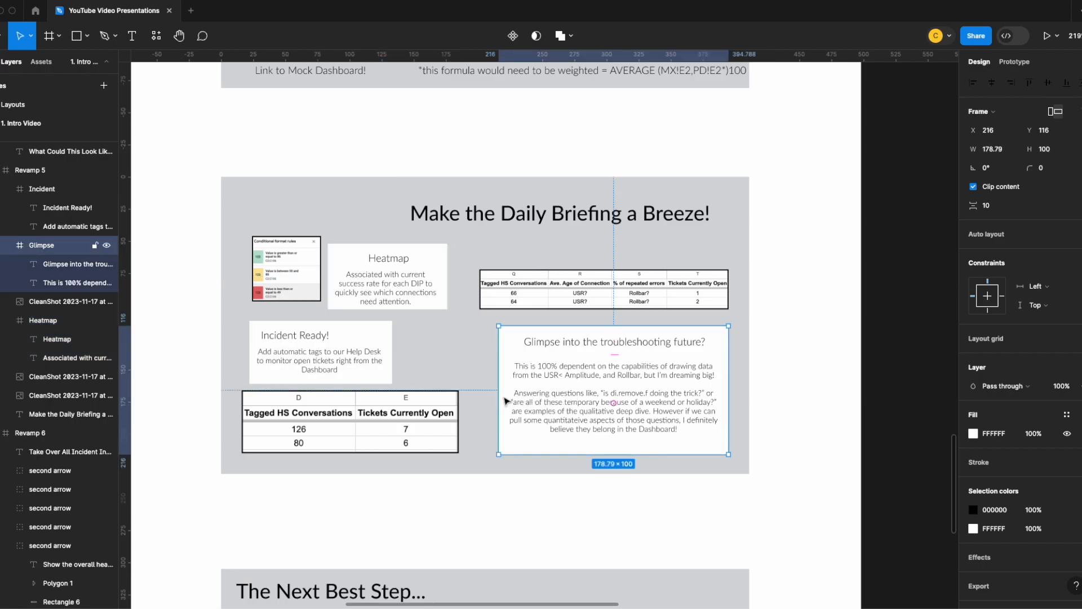
{"action": "left_click_drag", "start_coordinate": [389, 421], "coordinate": [385, 520]}
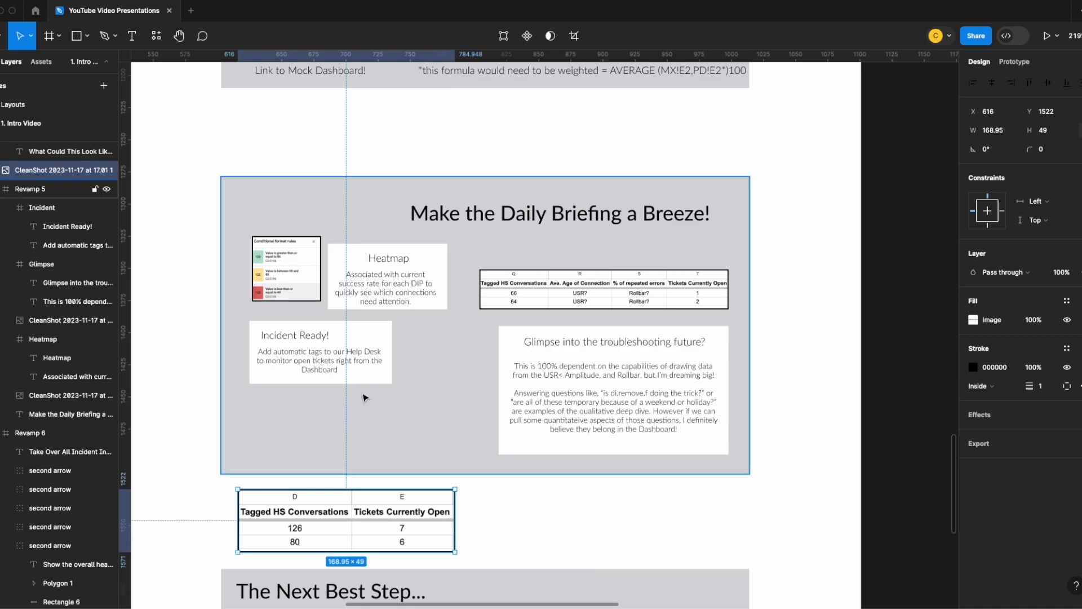
{"action": "left_click_drag", "start_coordinate": [287, 258], "coordinate": [284, 141]}
{"action": "left_click_drag", "start_coordinate": [411, 282], "coordinate": [420, 182]}
{"action": "left_click_drag", "start_coordinate": [321, 349], "coordinate": [323, 265]}
- Stretch the Glimpse card across the slide's width, widen its body text to match, and center its title
{"action": "left_click", "coordinate": [590, 364]}
{"action": "left_click_drag", "start_coordinate": [499, 383], "coordinate": [239, 385]}
{"action": "double_click", "coordinate": [367, 389]}
{"action": "left_click_drag", "start_coordinate": [462, 390], "coordinate": [724, 389]}
{"action": "left_click_drag", "start_coordinate": [563, 439], "coordinate": [519, 421]}
{"action": "left_click", "coordinate": [515, 348]}
{"action": "left_click_drag", "start_coordinate": [367, 336], "coordinate": [515, 348]}
- Move the Glimpse title and body text up, left-align the body text, and shorten the card to fit
{"action": "left_click_drag", "start_coordinate": [502, 448], "coordinate": [501, 445]}
{"action": "double_click", "coordinate": [501, 381]}
{"action": "left_click_drag", "start_coordinate": [502, 381], "coordinate": [502, 334]}
{"action": "left_click_drag", "start_coordinate": [519, 421], "coordinate": [519, 374]}
{"action": "left_click", "coordinate": [974, 396]}
{"action": "left_click_drag", "start_coordinate": [722, 375], "coordinate": [725, 375]}
{"action": "left_click", "coordinate": [541, 423]}
{"action": "mouse_move", "coordinate": [530, 445]}
{"action": "left_mouse_down"}
{"action": "mouse_move", "coordinate": [530, 393]}
{"action": "mouse_move", "coordinate": [531, 425]}
{"action": "left_mouse_up"}
- Lower the four-column table, try a scaled-down two-column table beside it, and delete the two-column table
{"action": "left_click_drag", "start_coordinate": [541, 294], "coordinate": [541, 368]}
{"action": "left_click_drag", "start_coordinate": [406, 522], "coordinate": [408, 348]}
{"action": "key", "text": "k"}
{"action": "left_click_drag", "start_coordinate": [456, 315], "coordinate": [406, 355]}
{"action": "left_click", "coordinate": [512, 342]}
{"action": "left_click", "coordinate": [397, 366]}
{"action": "key", "text": "Delete"}
- Enlarge the four-column table above the Glimpse card and fit the Incident Ready! card into the space beside it
{"action": "left_click", "coordinate": [491, 361]}
{"action": "left_click_drag", "start_coordinate": [600, 361], "coordinate": [600, 350]}
{"action": "left_click_drag", "start_coordinate": [338, 256], "coordinate": [326, 337]}
{"action": "left_click", "coordinate": [419, 344]}
{"action": "left_click_drag", "start_coordinate": [394, 315], "coordinate": [440, 319]}
{"action": "left_click", "coordinate": [370, 354]}
{"action": "left_click", "coordinate": [378, 356]}
{"action": "left_click_drag", "start_coordinate": [241, 311], "coordinate": [251, 320]}
{"action": "key", "text": "v"}
- Center the Incident Ready! title in its card and justify the card's body text
{"action": "double_click", "coordinate": [286, 333]}
{"action": "left_click_drag", "start_coordinate": [384, 345], "coordinate": [355, 359]}
{"action": "left_click", "coordinate": [992, 83]}
{"action": "double_click", "coordinate": [310, 360]}
{"action": "left_click", "coordinate": [978, 396]}
{"action": "left_click", "coordinate": [997, 395]}
{"action": "left_click", "coordinate": [1079, 395]}
- Return the Heatmap card and conditional format image to the row above the table, scaling both to matching heights
{"action": "left_click_drag", "start_coordinate": [294, 153], "coordinate": [441, 268]}
{"action": "left_click_drag", "start_coordinate": [388, 197], "coordinate": [306, 267]}
{"action": "left_click_drag", "start_coordinate": [331, 368], "coordinate": [324, 279]}
{"action": "key", "text": "k"}
{"action": "left_click_drag", "start_coordinate": [360, 243], "coordinate": [373, 235]}
{"action": "left_click_drag", "start_coordinate": [443, 270], "coordinate": [440, 278]}
{"action": "left_click_drag", "start_coordinate": [463, 244], "coordinate": [472, 236]}
{"action": "left_click", "coordinate": [437, 232]}
{"action": "key", "text": "v"}
- Left-align the Heatmap card's body text and position it under the heading at X 14, Y 18
{"action": "double_click", "coordinate": [321, 278]}
{"action": "key", "text": "Escape"}
{"action": "left_click_drag", "start_coordinate": [315, 287], "coordinate": [360, 281]}
{"action": "left_click", "coordinate": [1079, 395]}
{"action": "left_click", "coordinate": [938, 443]}
{"action": "left_click", "coordinate": [978, 394]}
{"action": "left_click_drag", "start_coordinate": [303, 283], "coordinate": [313, 283]}
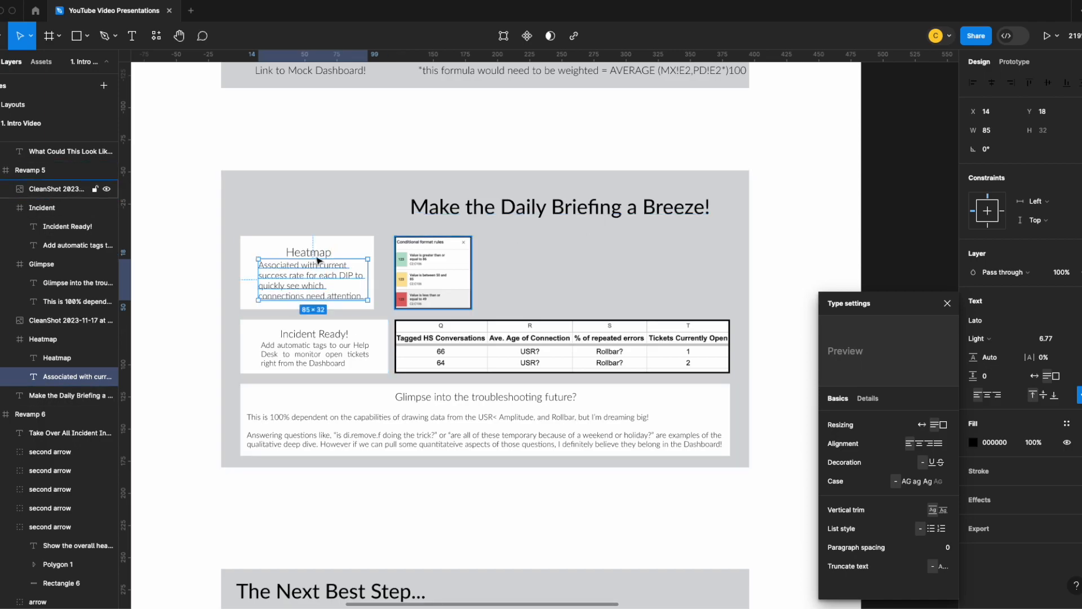
- Examine the original purple version of the briefing slide and look through the plugins found for "photo"
{"action": "scroll", "coordinate": [530, 267], "scroll_direction": "up", "scroll_amount": 2}
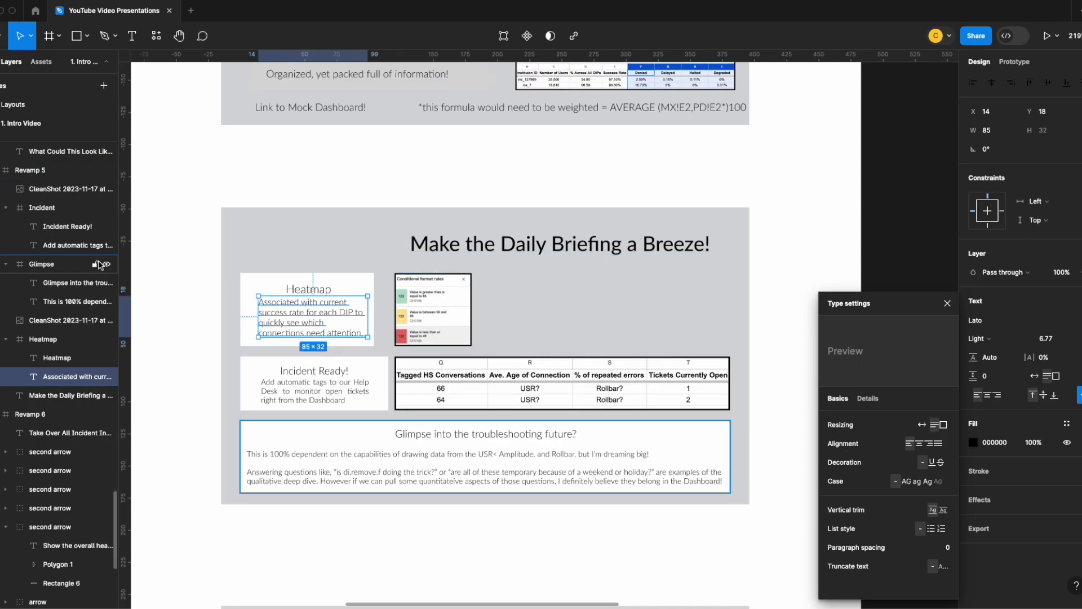
{"action": "left_click", "coordinate": [161, 261]}
{"action": "left_click_drag", "start_coordinate": [162, 262], "coordinate": [725, 326]}
{"action": "left_click_drag", "start_coordinate": [217, 236], "coordinate": [447, 236]}
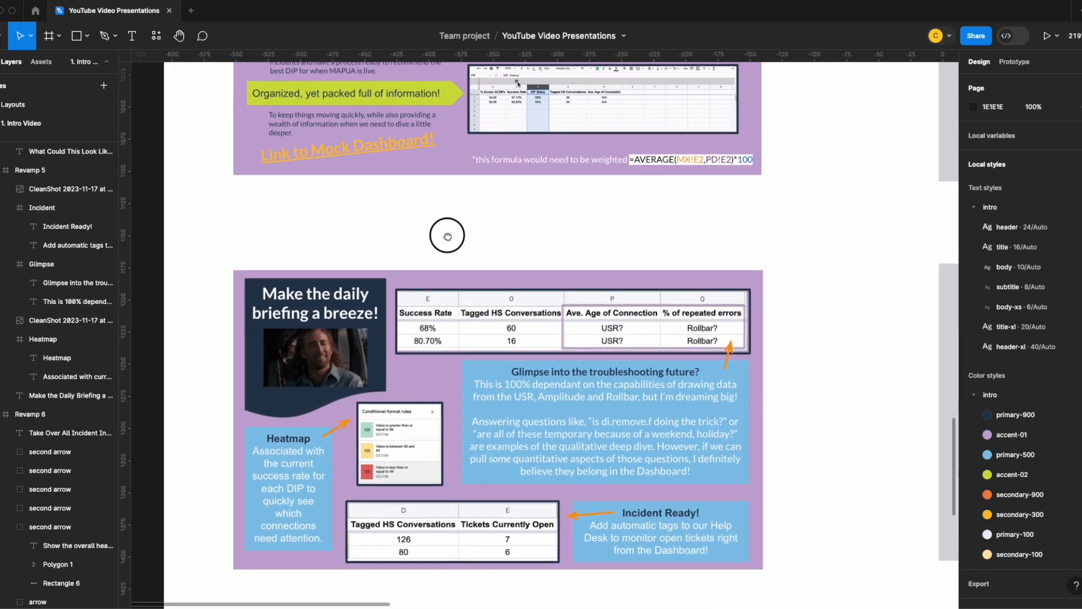
{"action": "scroll", "coordinate": [739, 255], "scroll_direction": "right", "scroll_amount": 15}
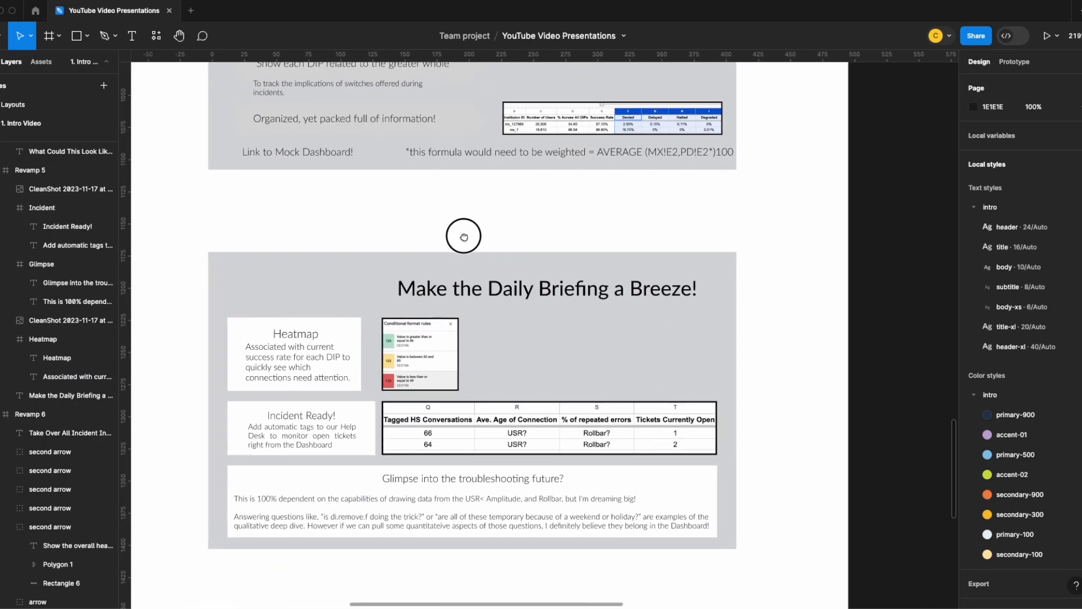
{"action": "left_click", "coordinate": [155, 36]}
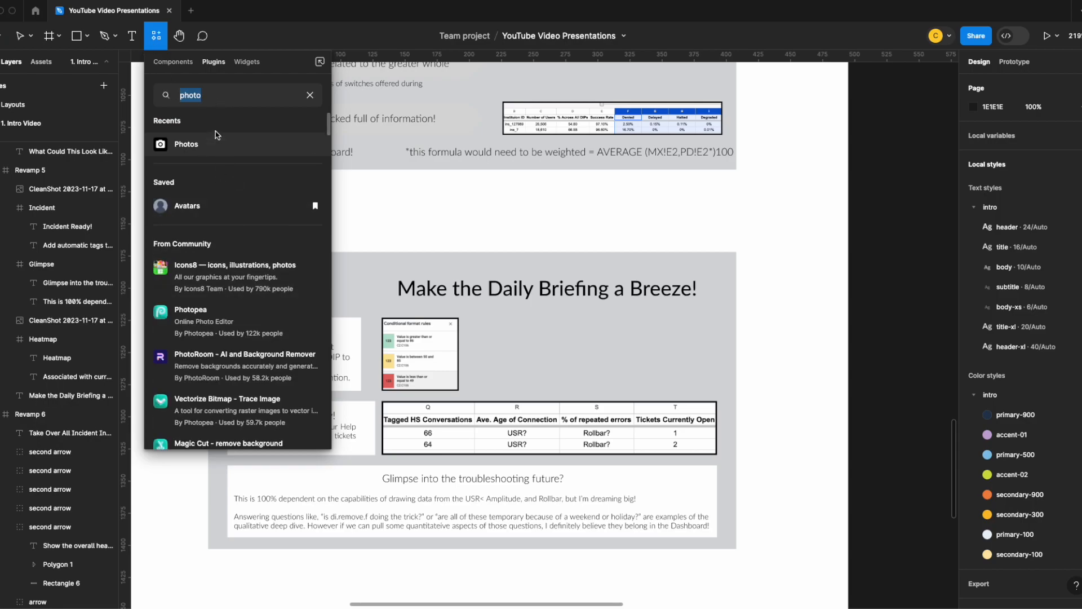
{"action": "scroll", "coordinate": [242, 262], "scroll_direction": "down", "scroll_amount": 1}
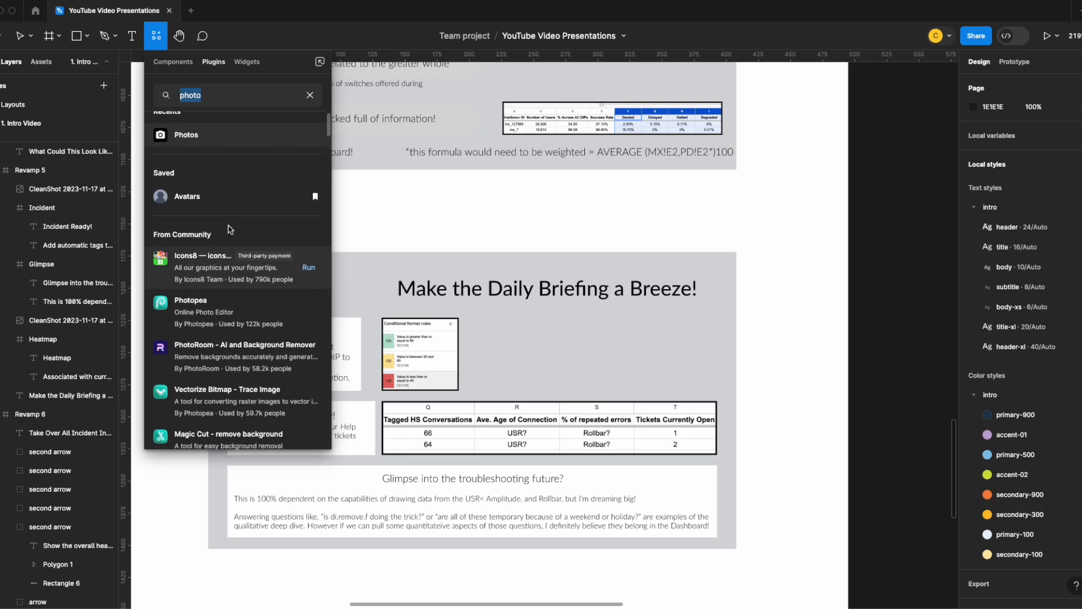
{"action": "scroll", "coordinate": [235, 258], "scroll_direction": "down", "scroll_amount": 5}
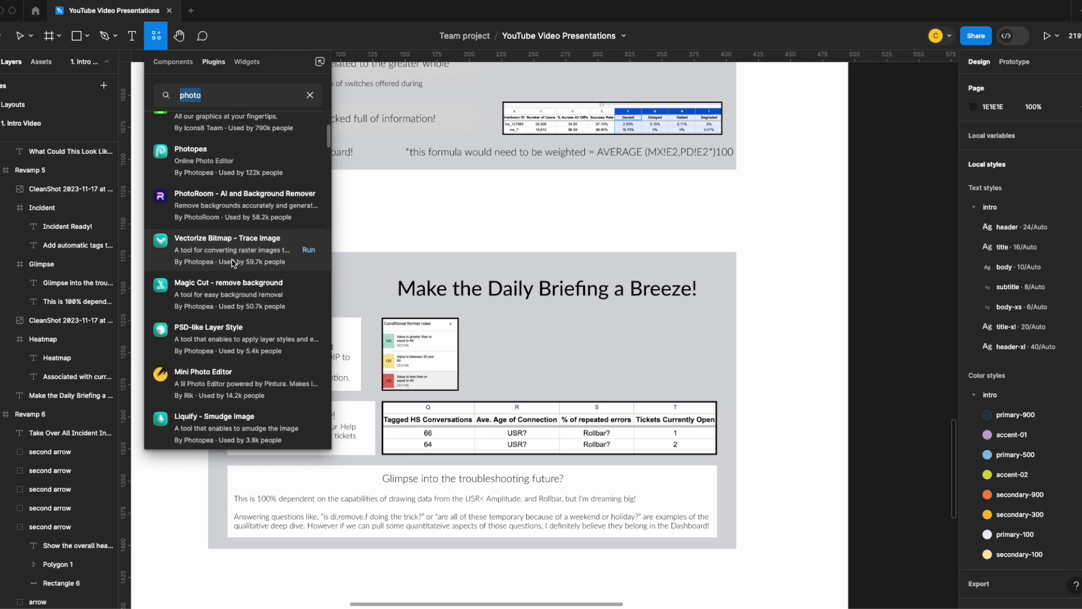
{"action": "scroll", "coordinate": [236, 260], "scroll_direction": "down", "scroll_amount": 8}
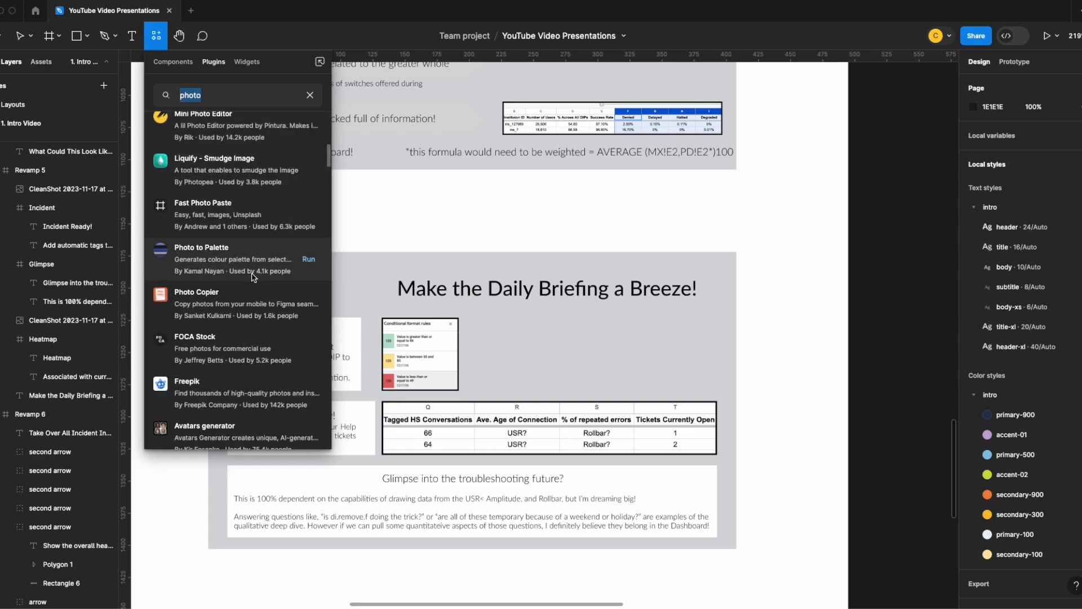
{"action": "scroll", "coordinate": [252, 277], "scroll_direction": "up", "scroll_amount": 15}
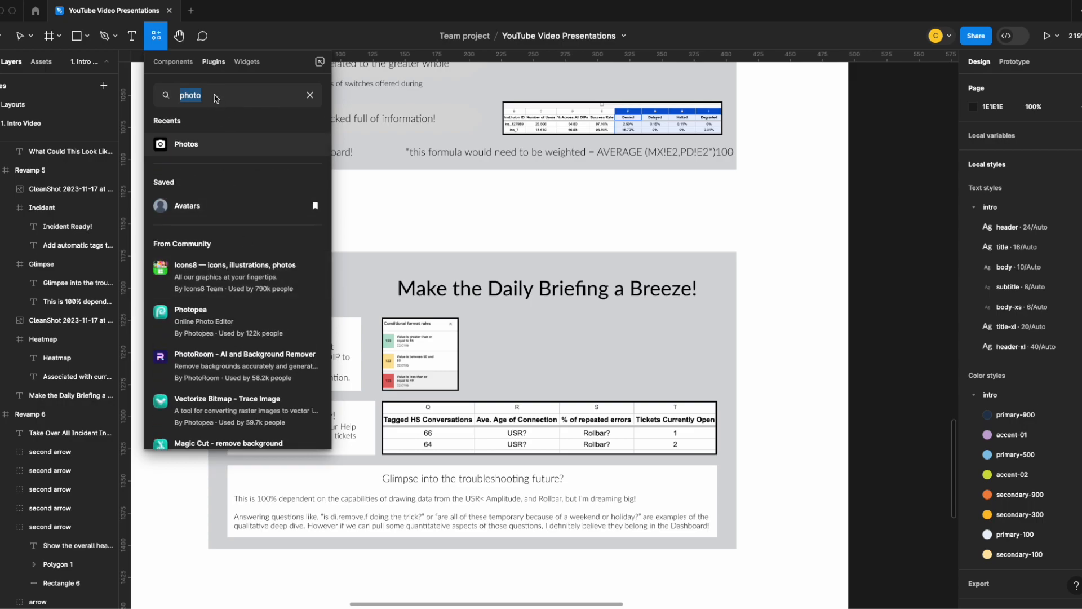
- Search the plugins for "meme", try GIF Export's Export GIF command, and run the Is This A Meme? plugin instead
{"action": "type", "text": "meme"}
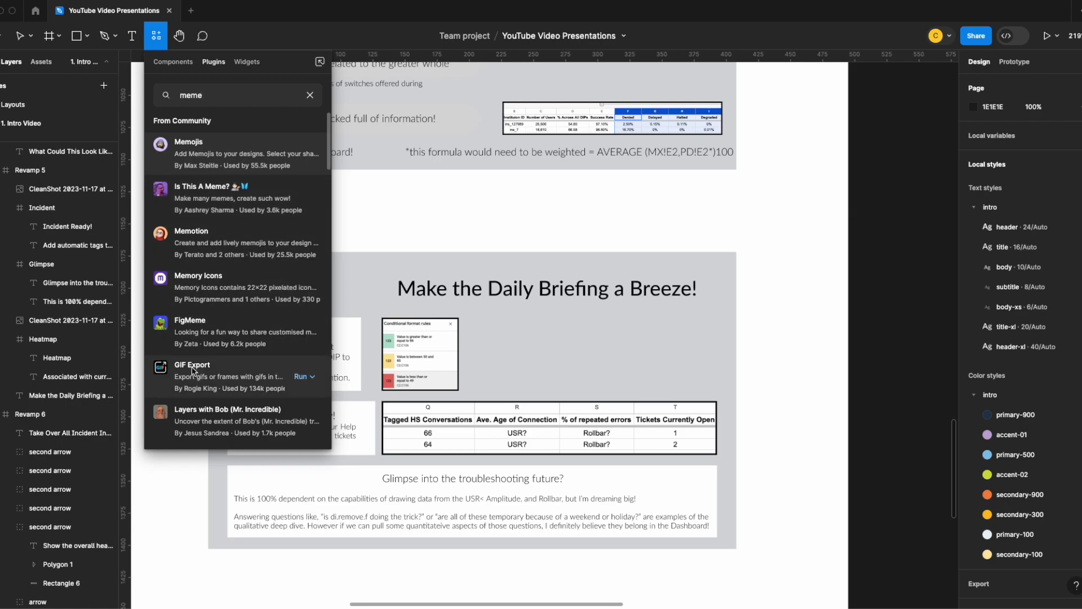
{"action": "left_click", "coordinate": [297, 377]}
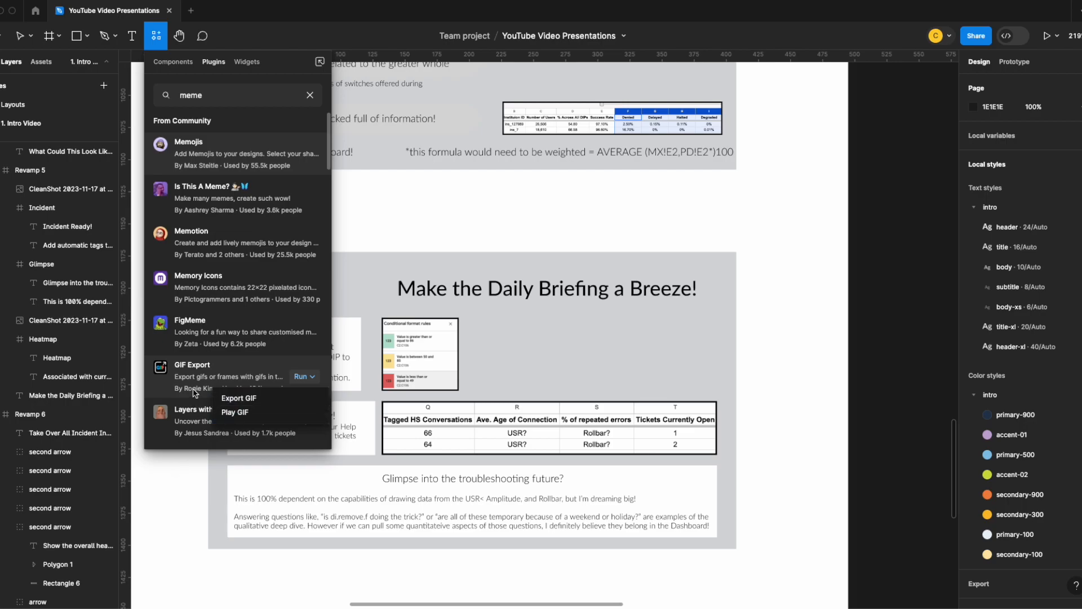
{"action": "left_click", "coordinate": [232, 396]}
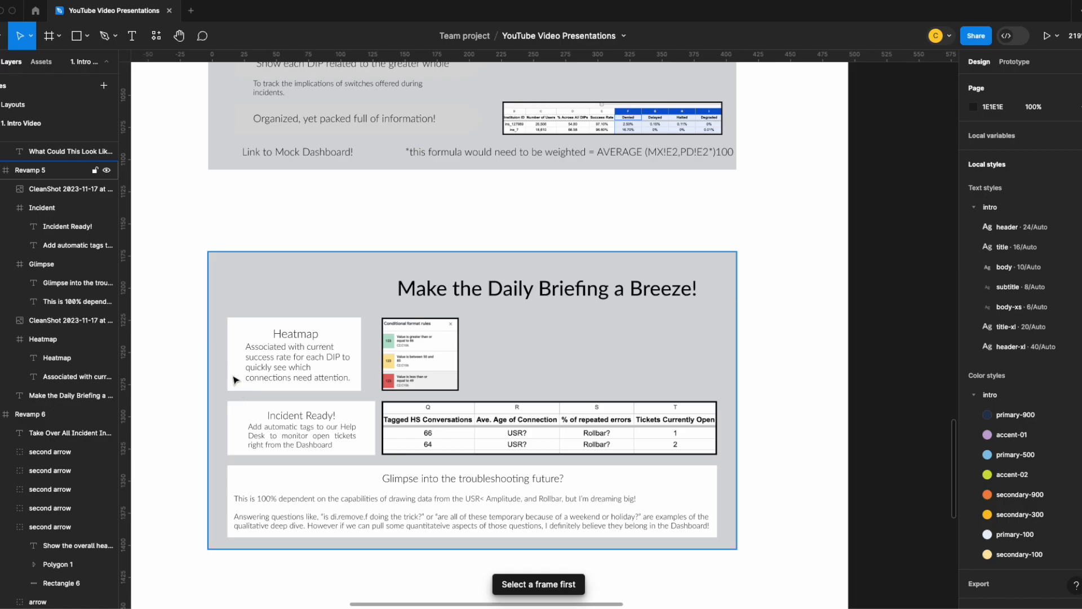
{"action": "left_click", "coordinate": [156, 36]}
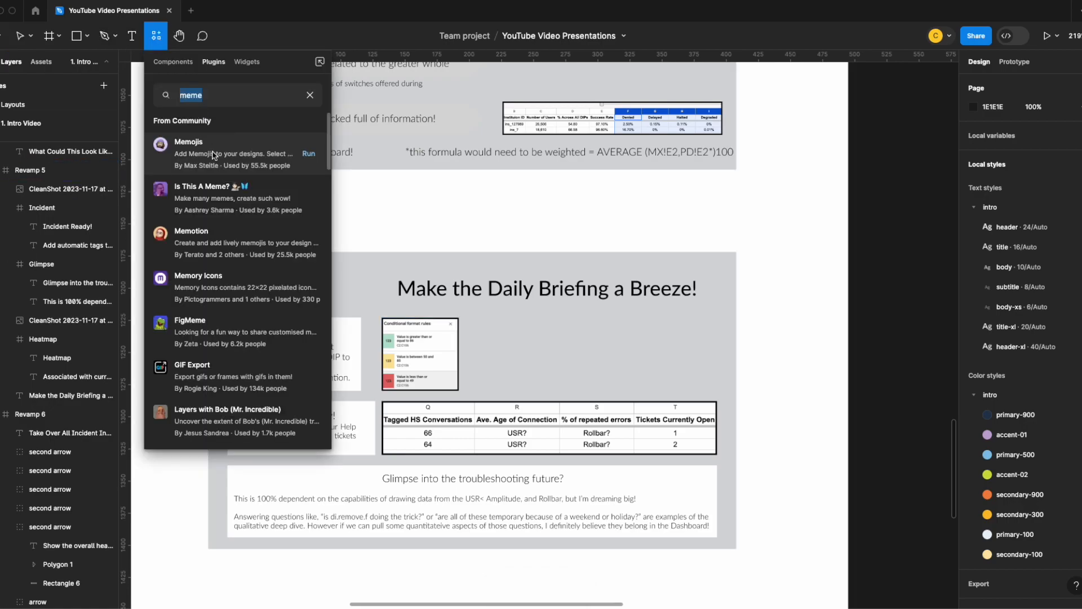
{"action": "left_click", "coordinate": [309, 199]}
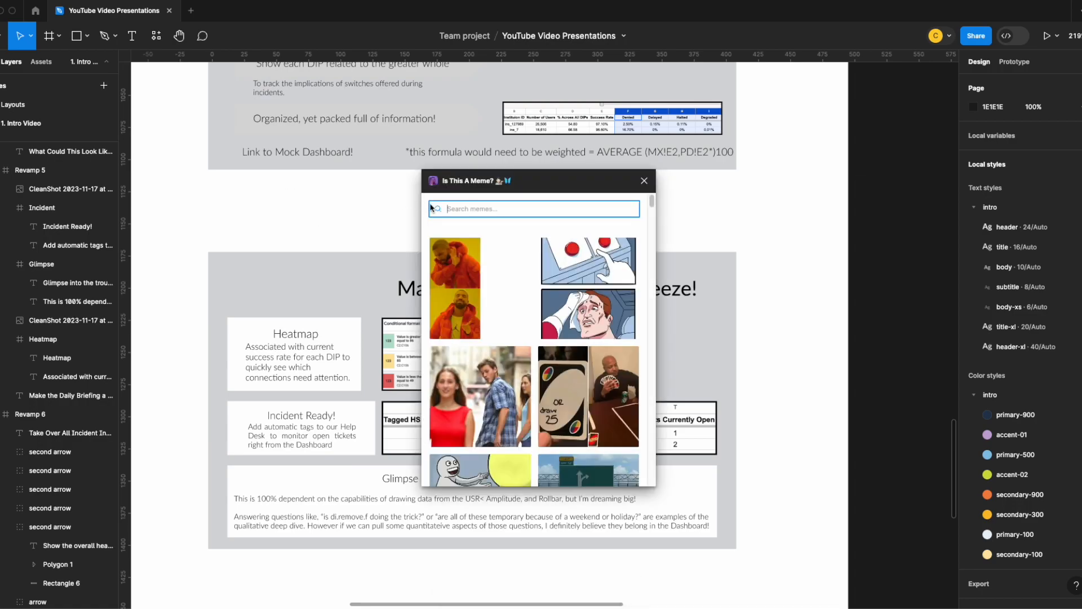
- Search the memes for "nic cage", insert the Nic Cage Feels Good meme, and close the plugin
{"action": "type", "text": "nic cage"}
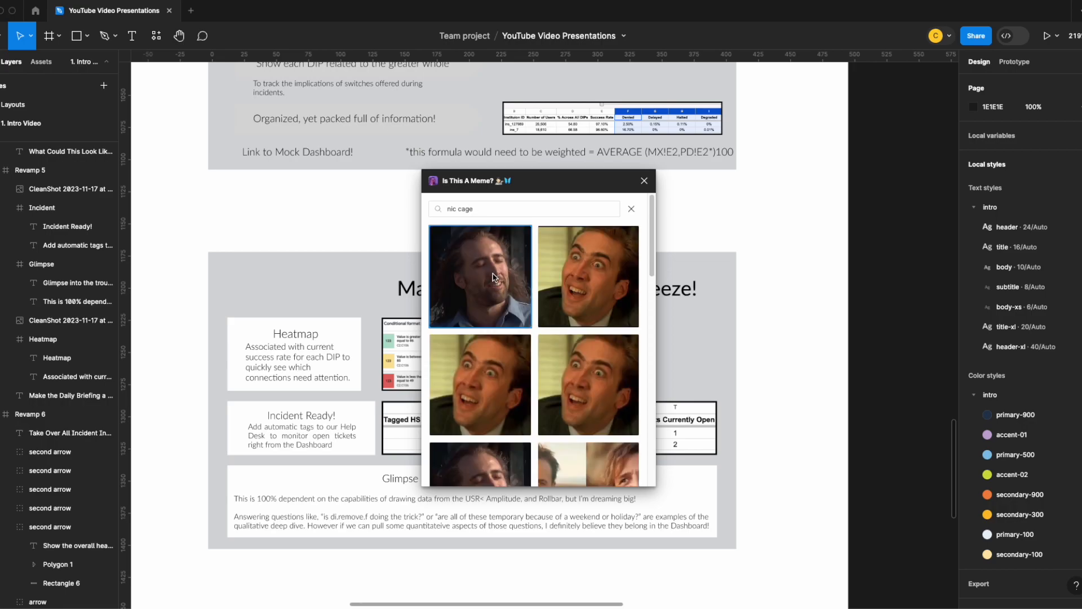
{"action": "left_click", "coordinate": [476, 273]}
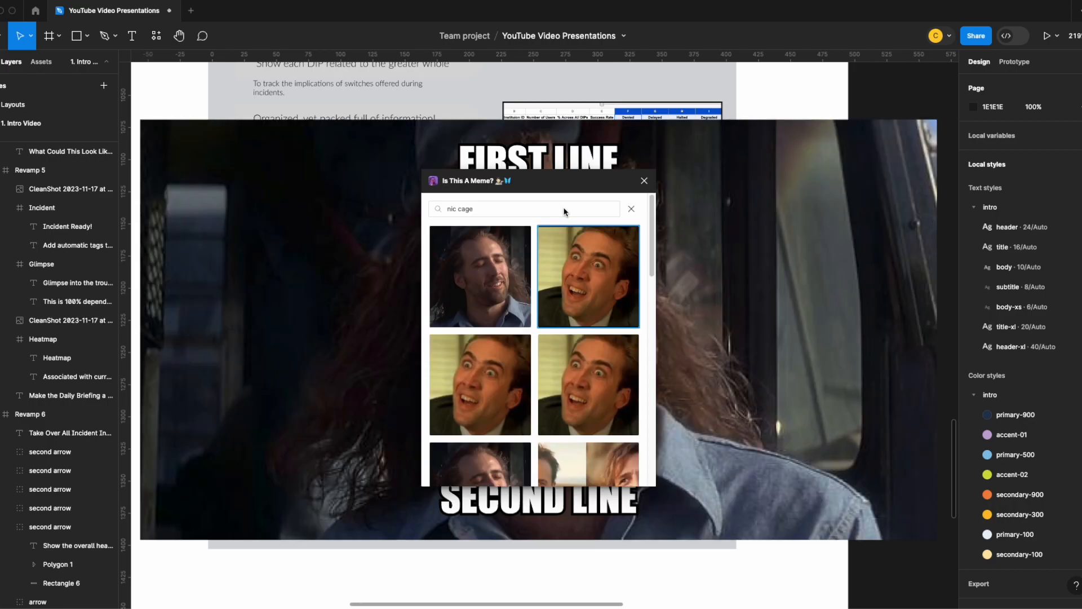
{"action": "left_click", "coordinate": [644, 180]}
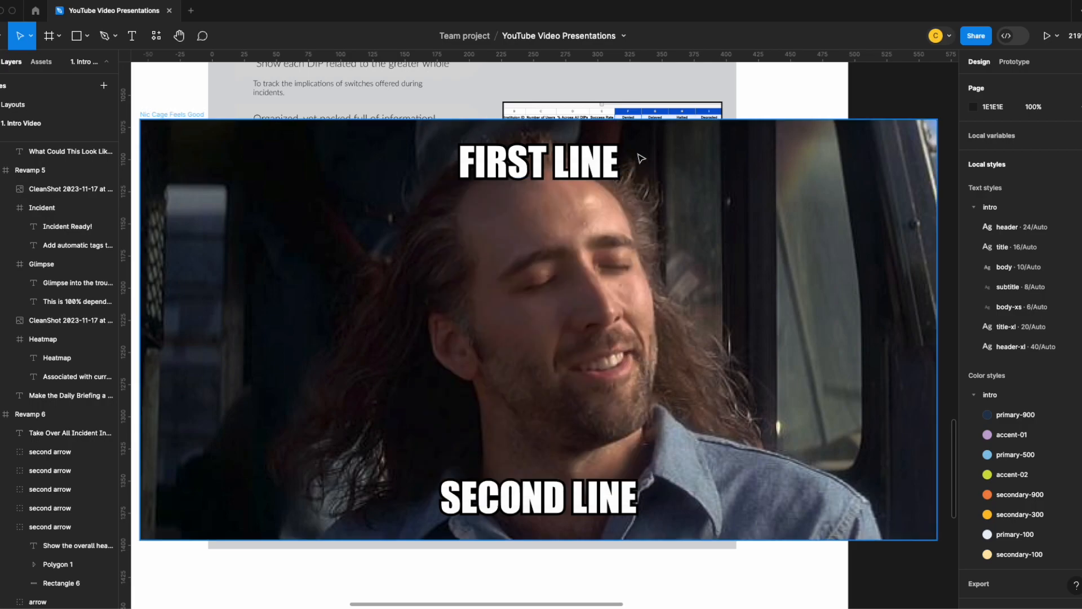
- Replace the meme's FIRST LINE caption with "MAke"
{"action": "double_click", "coordinate": [586, 166]}
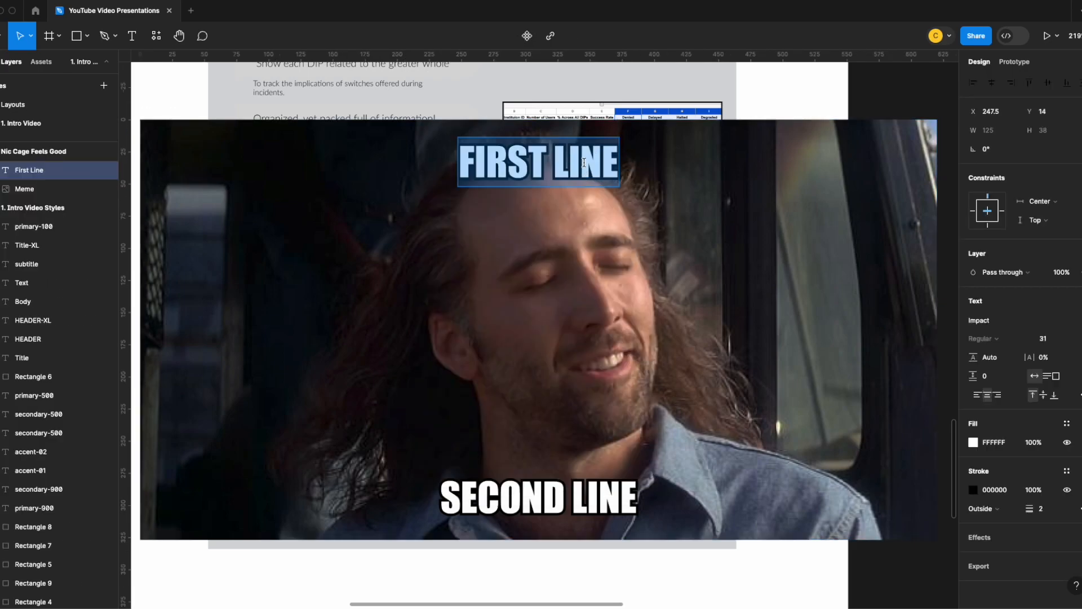
{"action": "type", "text": "MAe"}
{"action": "key", "text": "BackSpace"}
{"action": "type", "text": "ke"}
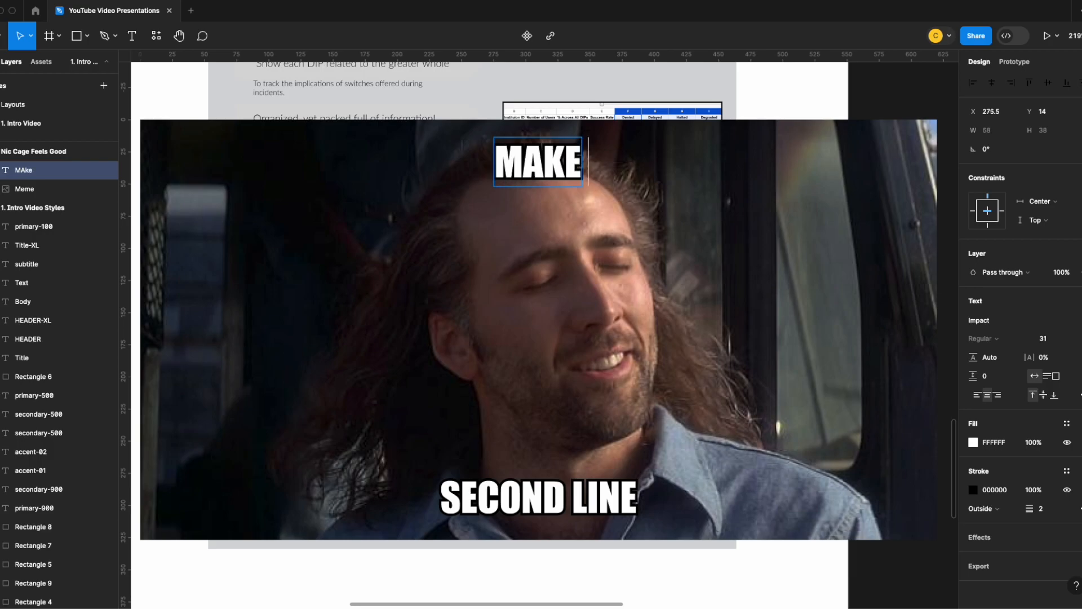
{"action": "scroll", "coordinate": [690, 276], "scroll_direction": "down", "scroll_amount": 2}
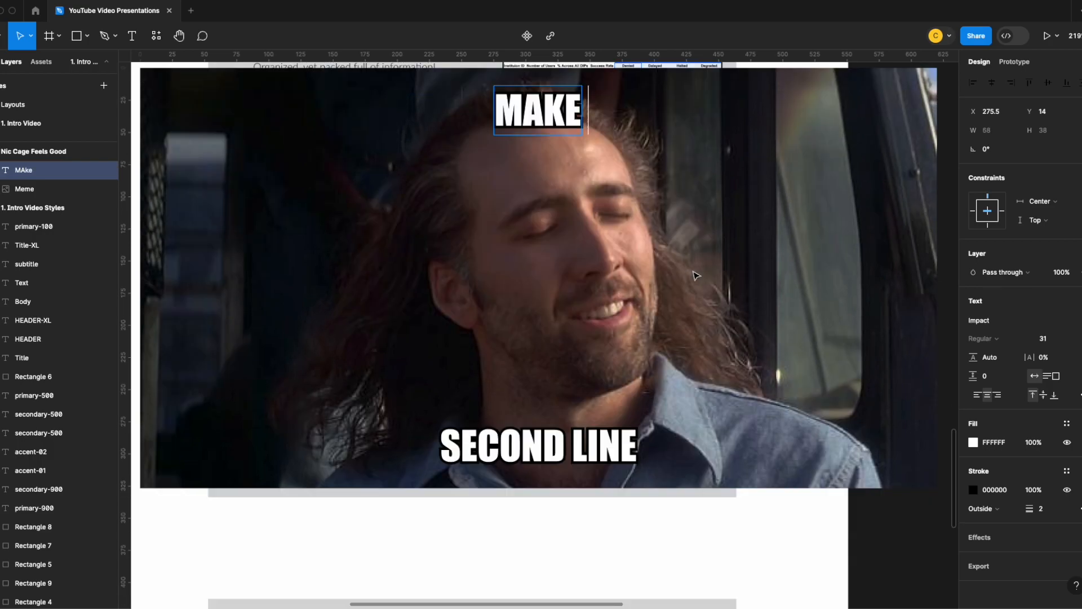
{"action": "key", "text": "Escape"}
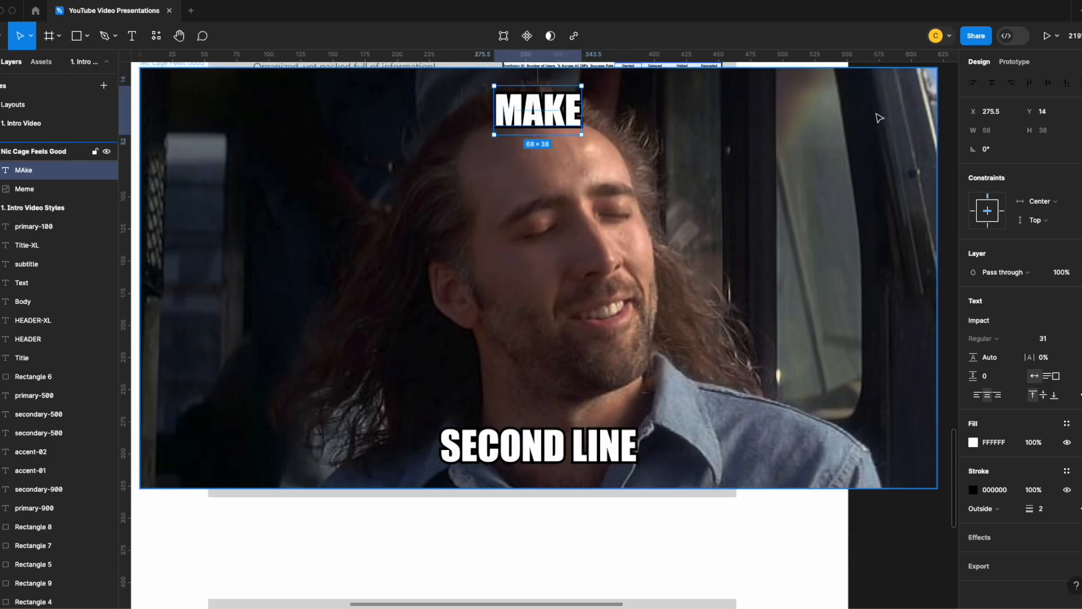
- Scale the meme down proportionally to 231.31 × 122 and move it onto the slide below the title
{"action": "key", "text": "Escape"}
{"action": "key", "text": "k"}
{"action": "left_click_drag", "start_coordinate": [937, 69], "coordinate": [348, 342]}
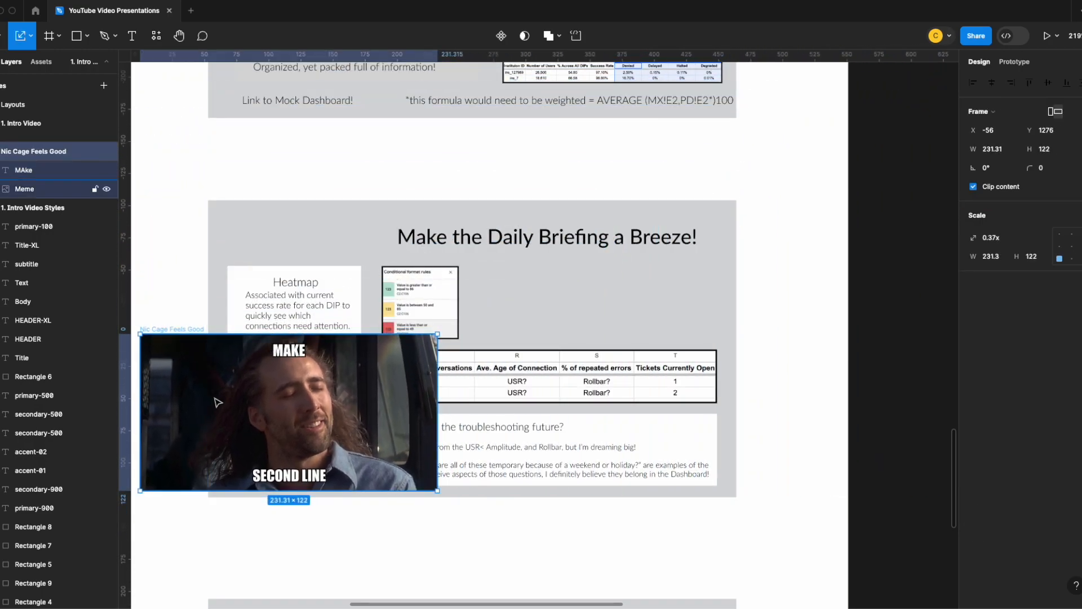
{"action": "left_click_drag", "start_coordinate": [169, 407], "coordinate": [448, 304]}
- Delete both caption lines from the meme and crop its frame to 185 × 72 at X 206, Y 36
{"action": "left_click", "coordinate": [566, 266]}
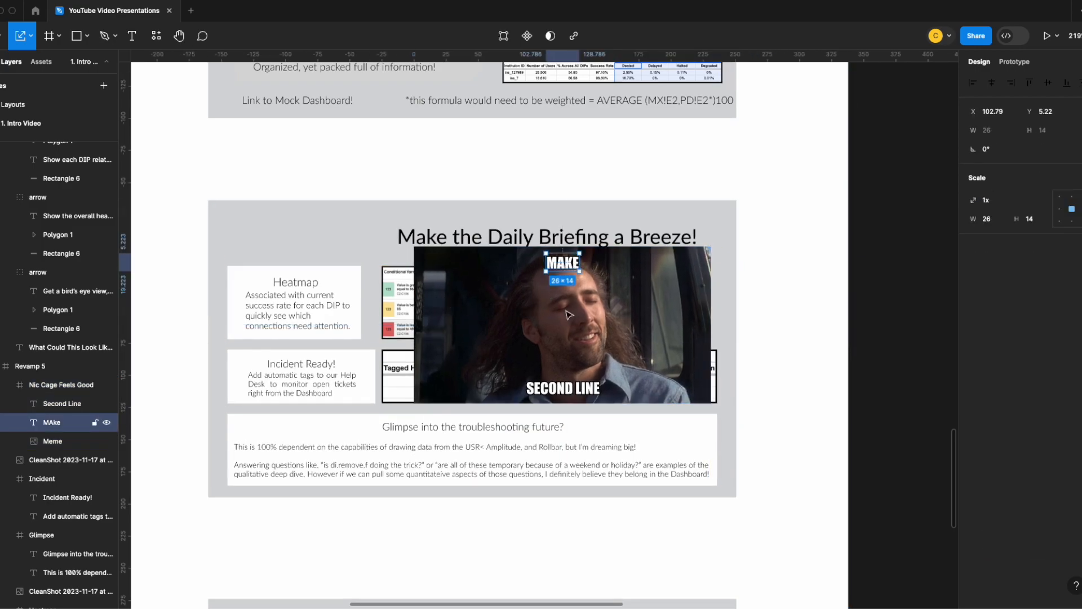
{"action": "key", "text": "Delete"}
{"action": "left_click", "coordinate": [564, 388]}
{"action": "key", "text": "v"}
{"action": "key", "text": "Delete"}
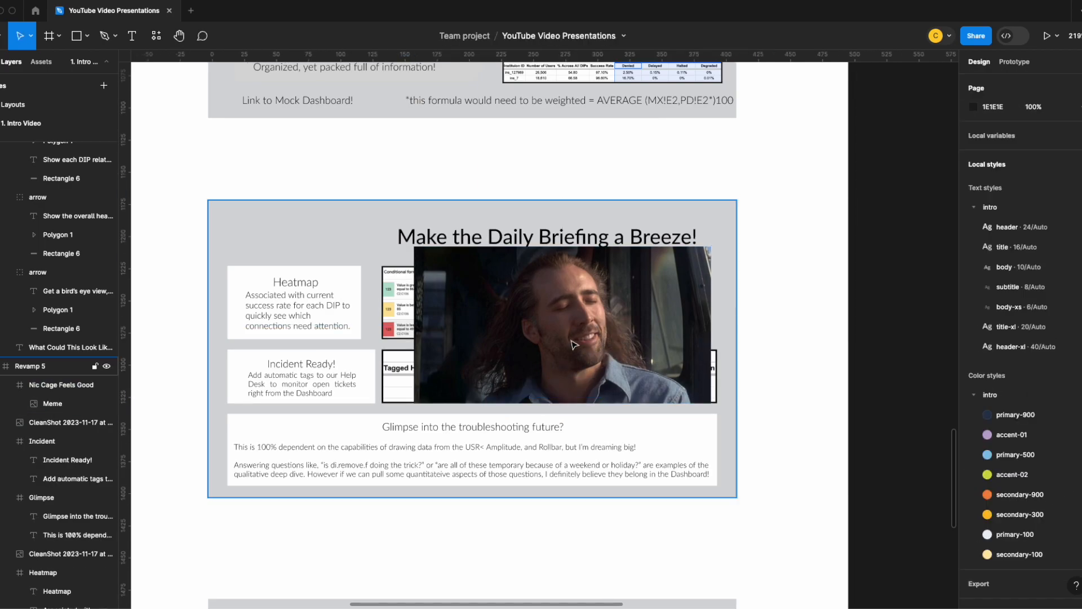
{"action": "left_click", "coordinate": [426, 396]}
{"action": "left_click_drag", "start_coordinate": [415, 403], "coordinate": [471, 340]}
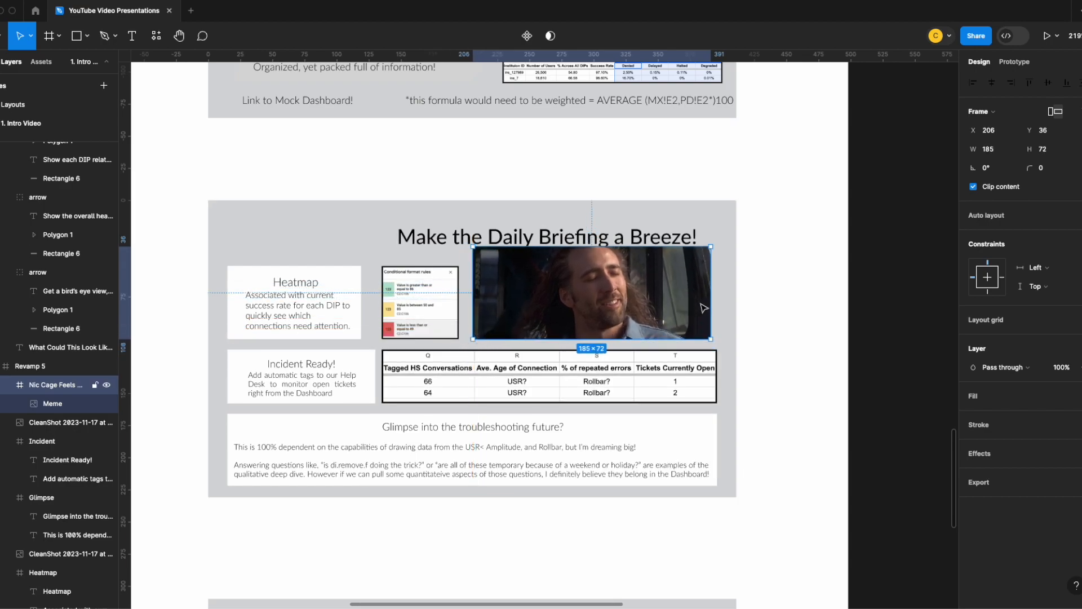
- Extend the meme frame up to the slide's top and out to its side edge, 205 × 108 at X 206, Y 0
{"action": "left_click_drag", "start_coordinate": [711, 303], "coordinate": [716, 303]}
{"action": "left_click_drag", "start_coordinate": [604, 246], "coordinate": [609, 201]}
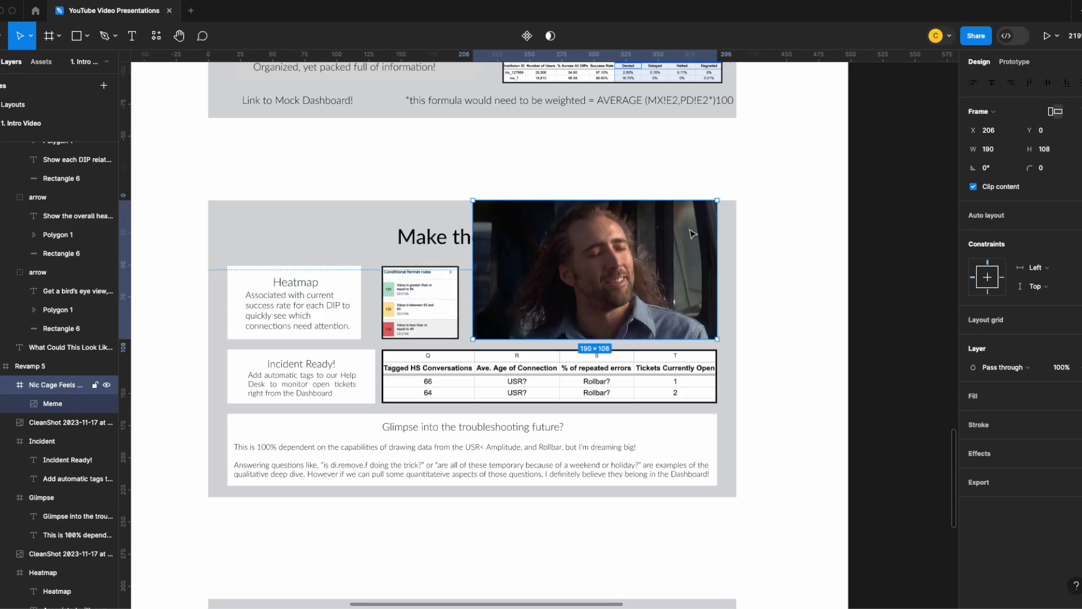
{"action": "left_click", "coordinate": [722, 251]}
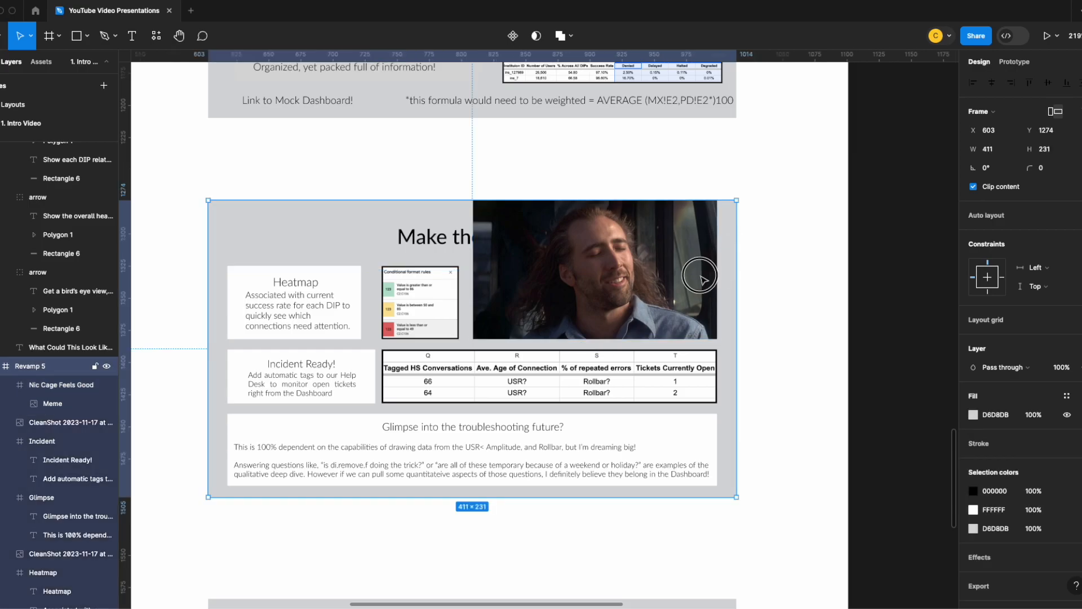
{"action": "left_click_drag", "start_coordinate": [717, 276], "coordinate": [736, 273]}
{"action": "left_click", "coordinate": [532, 285]}
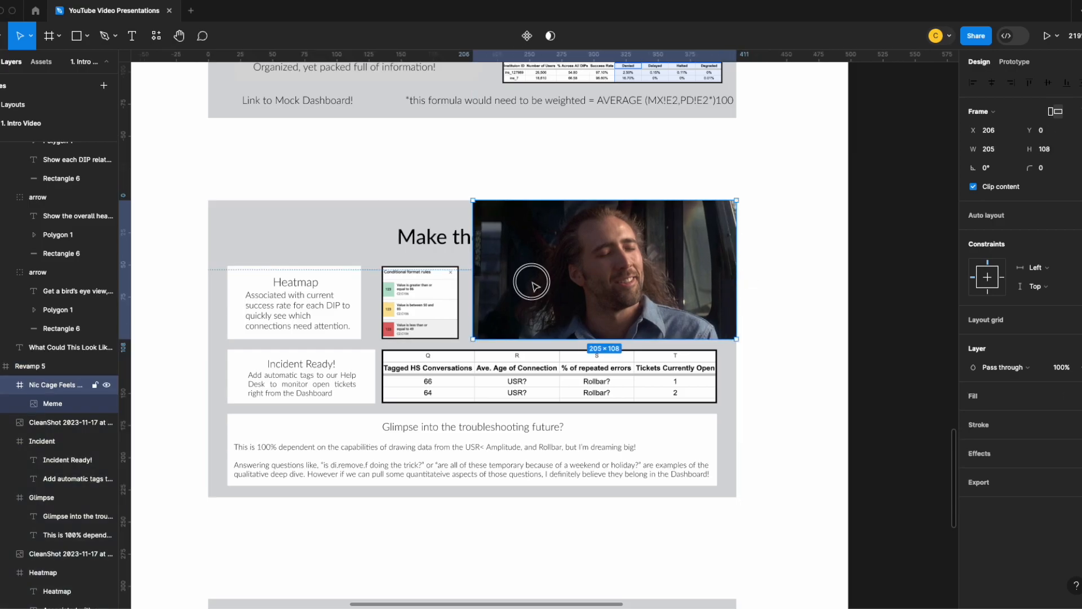
- Bring the "Make the Daily Briefing a Breeze!" title in front of the meme and move it to X 15, Y 16
{"action": "double_click", "coordinate": [446, 238]}
{"action": "right_click", "coordinate": [451, 239]}
{"action": "key", "text": "Escape"}
{"action": "key", "text": "Escape"}
{"action": "right_click", "coordinate": [440, 238]}
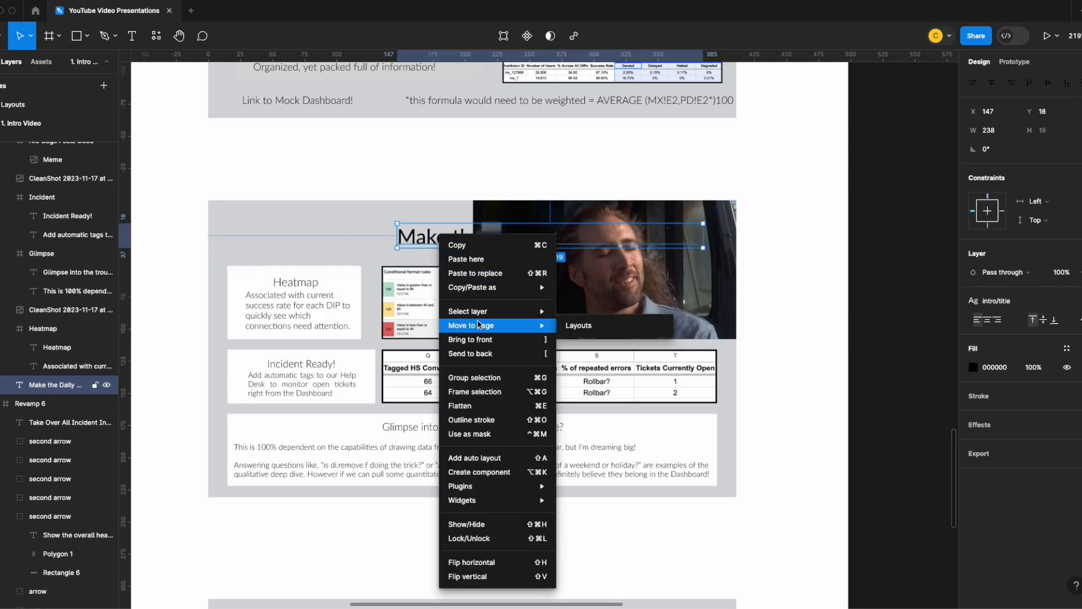
{"action": "left_click", "coordinate": [472, 340]}
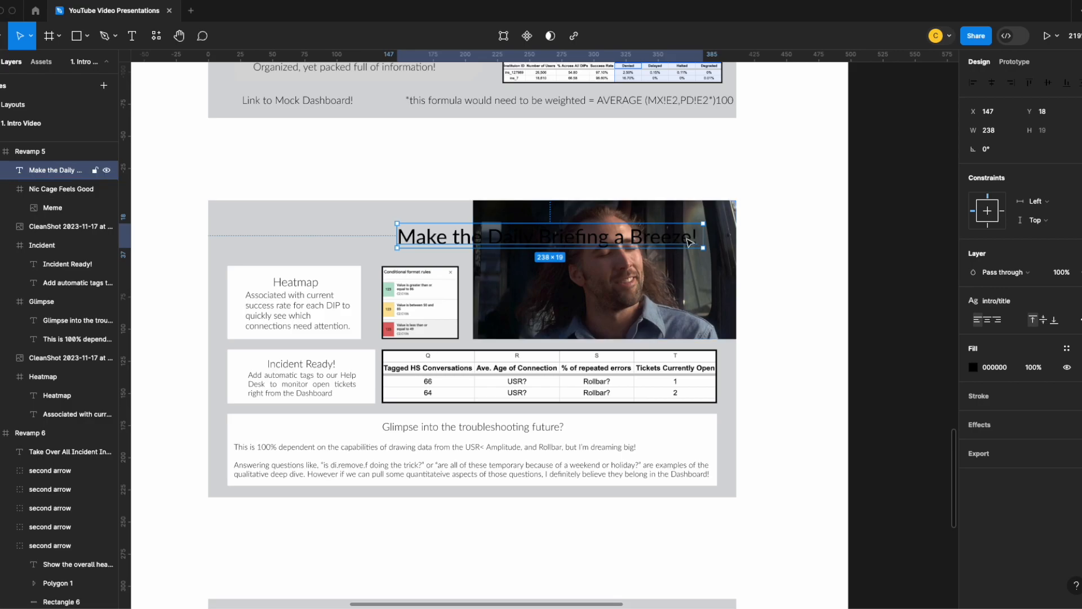
{"action": "left_click_drag", "start_coordinate": [681, 238], "coordinate": [518, 241]}
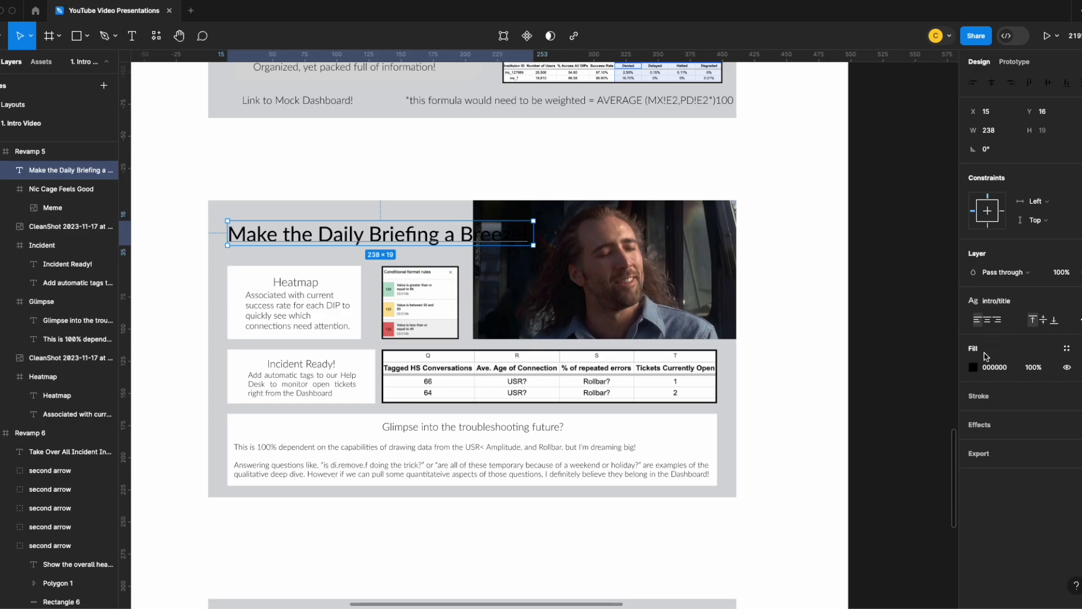
- Change the "Make the Daily Briefing a Breeze!" title's fill to white FFFFFF
{"action": "left_click", "coordinate": [973, 367]}
{"action": "left_click_drag", "start_coordinate": [822, 447], "coordinate": [817, 282]}
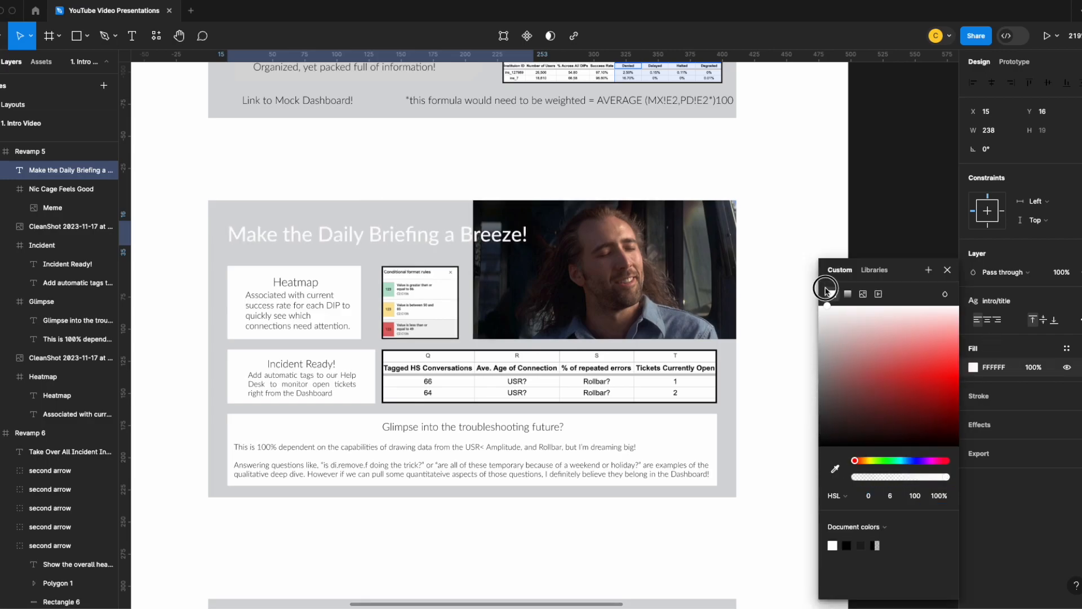
{"action": "left_click", "coordinate": [766, 231]}
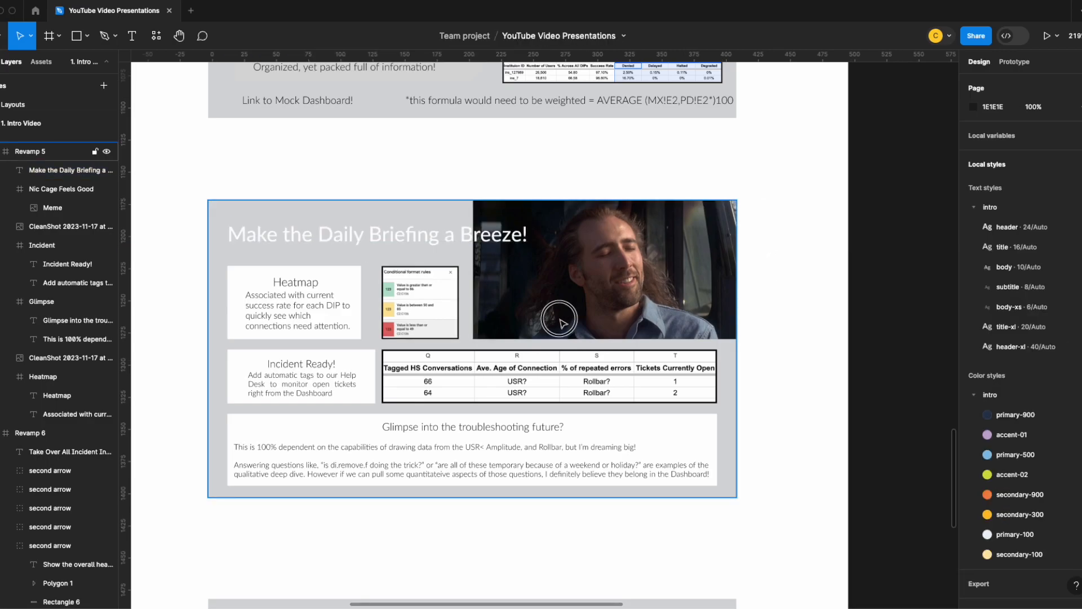
{"action": "left_click", "coordinate": [560, 316]}
{"action": "right_click", "coordinate": [560, 316]}
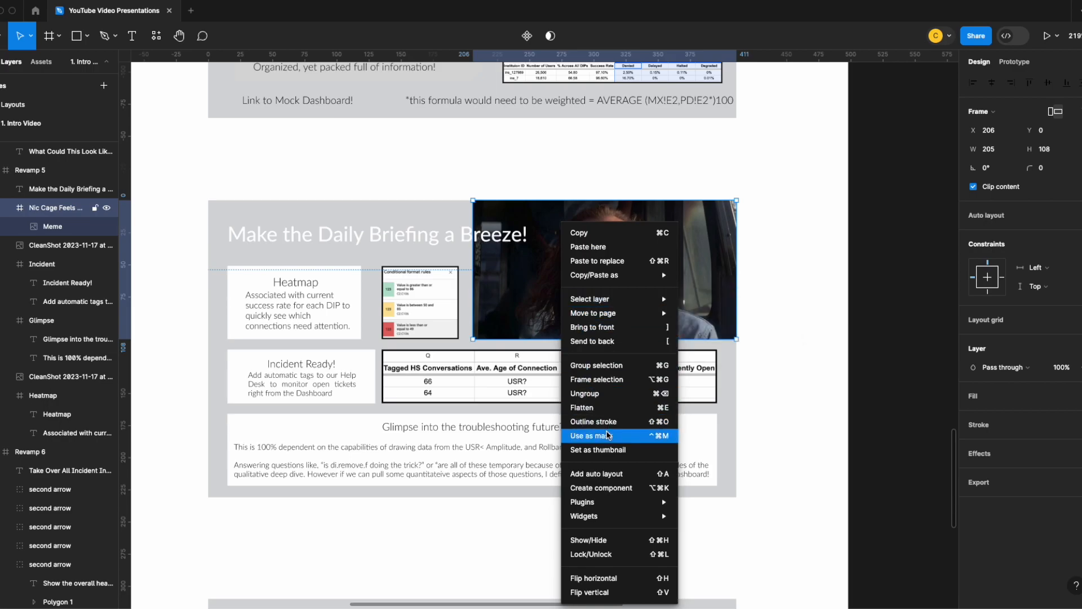
{"action": "left_click", "coordinate": [774, 355]}
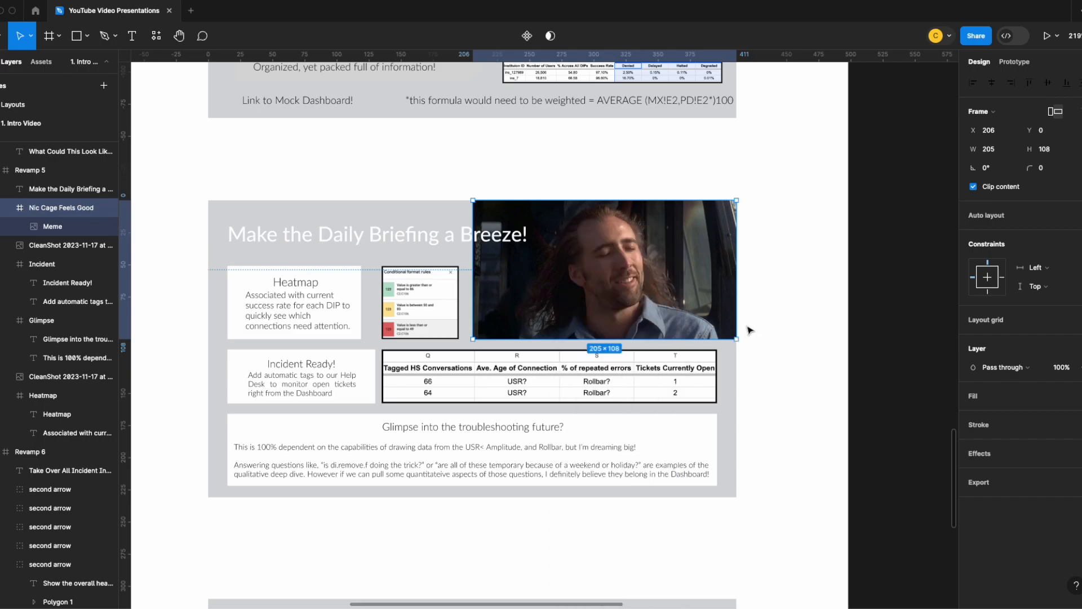
{"action": "left_click", "coordinate": [774, 389]}
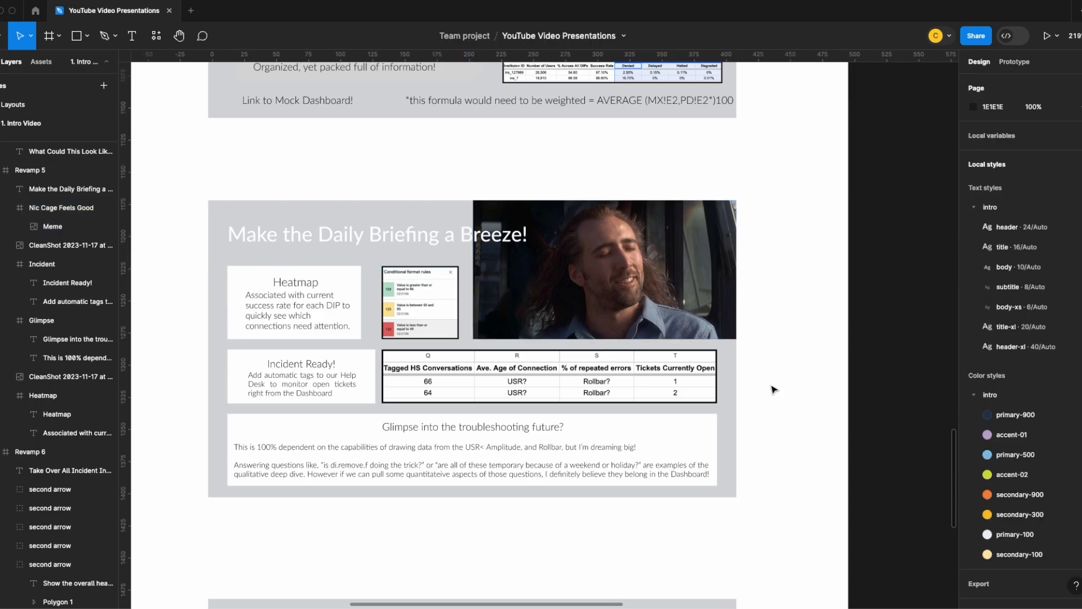
- Widen the ROLLBAR BY BANK card on the DI Dashboard slide to 115 × 106
{"action": "scroll", "coordinate": [772, 391], "scroll_direction": "down", "scroll_amount": 5}
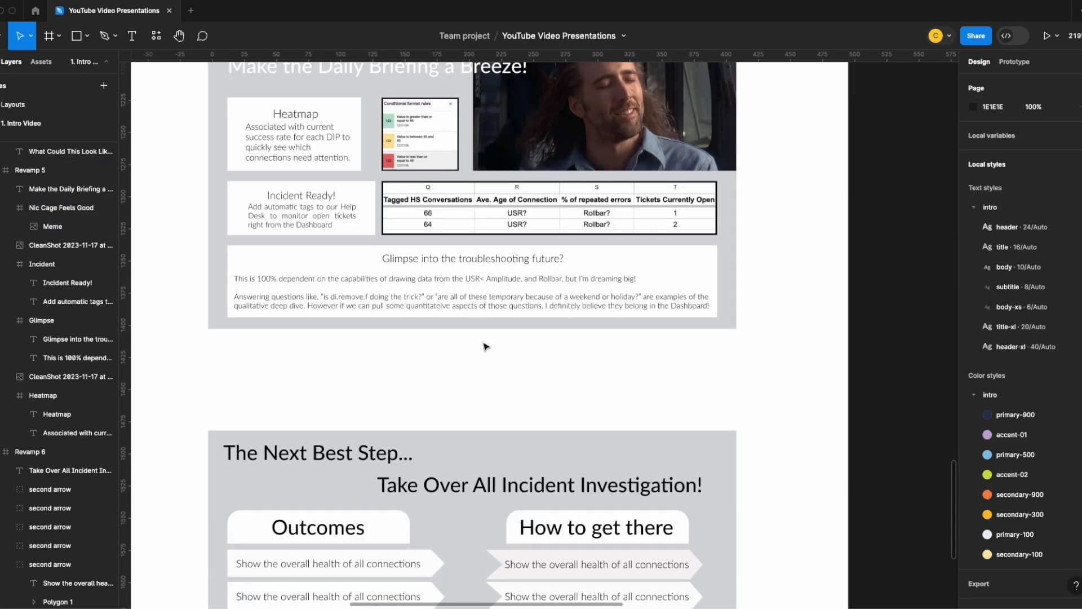
{"action": "scroll", "coordinate": [452, 353], "scroll_direction": "down", "scroll_amount": 3}
{"action": "scroll", "coordinate": [319, 251], "scroll_direction": "down", "scroll_amount": 6}
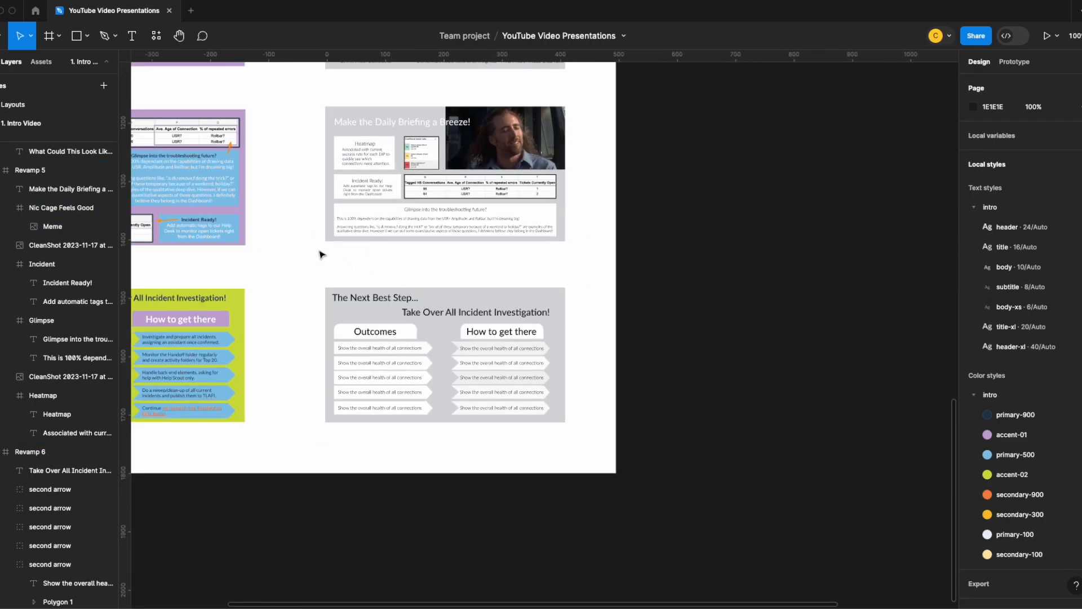
{"action": "left_click_drag", "start_coordinate": [287, 242], "coordinate": [561, 336]}
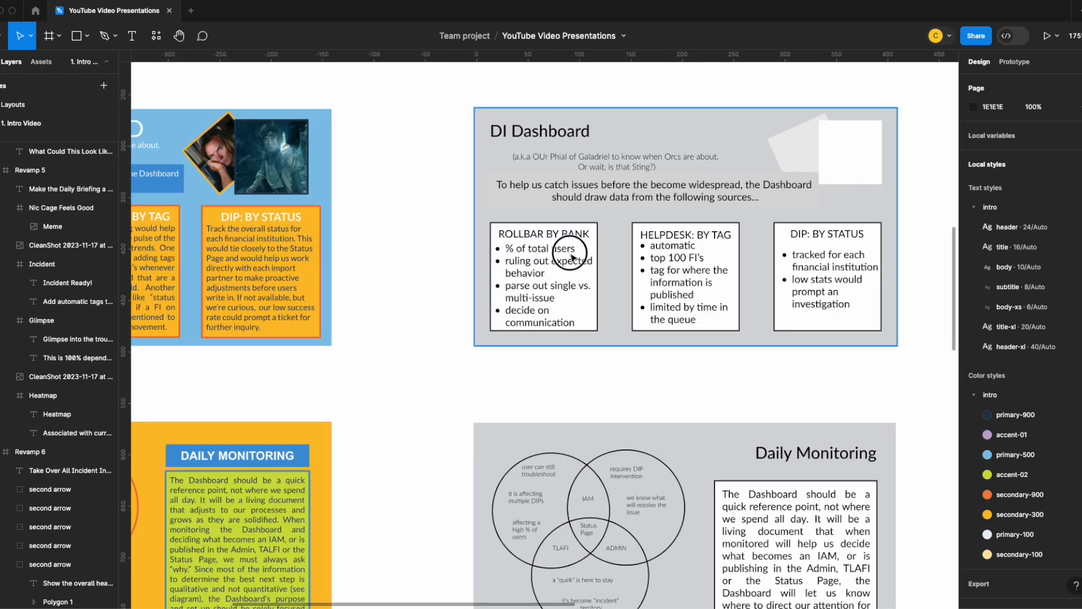
{"action": "left_click", "coordinate": [574, 257]}
{"action": "left_click", "coordinate": [541, 289]}
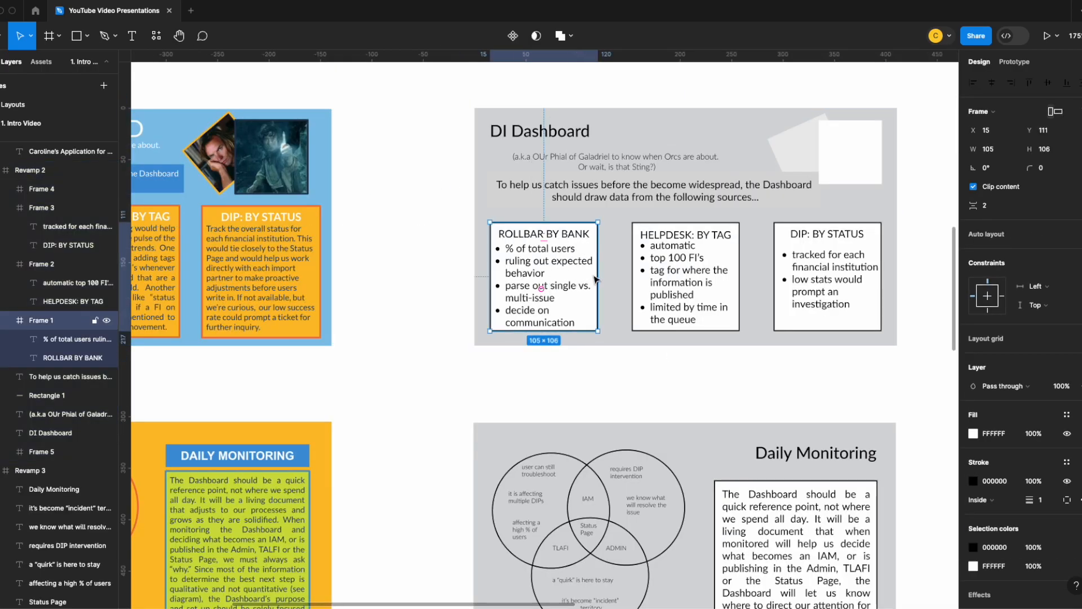
{"action": "left_click_drag", "start_coordinate": [598, 306], "coordinate": [608, 303]}
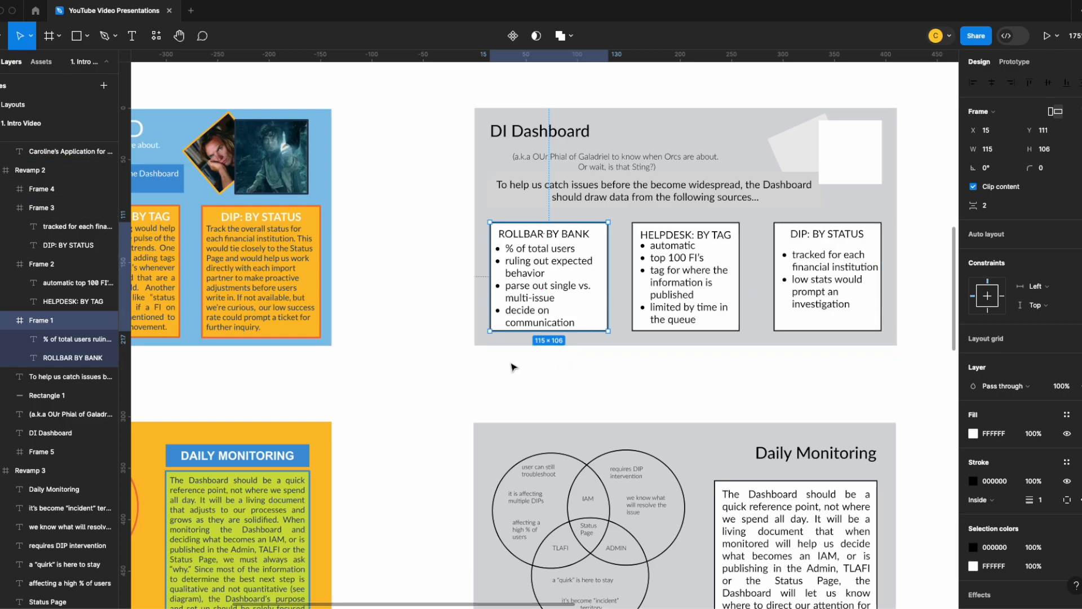
- Draw a helper frame about 382 × 24 beneath the three DI Dashboard cards and set its width to 382/3
{"action": "key", "text": "f"}
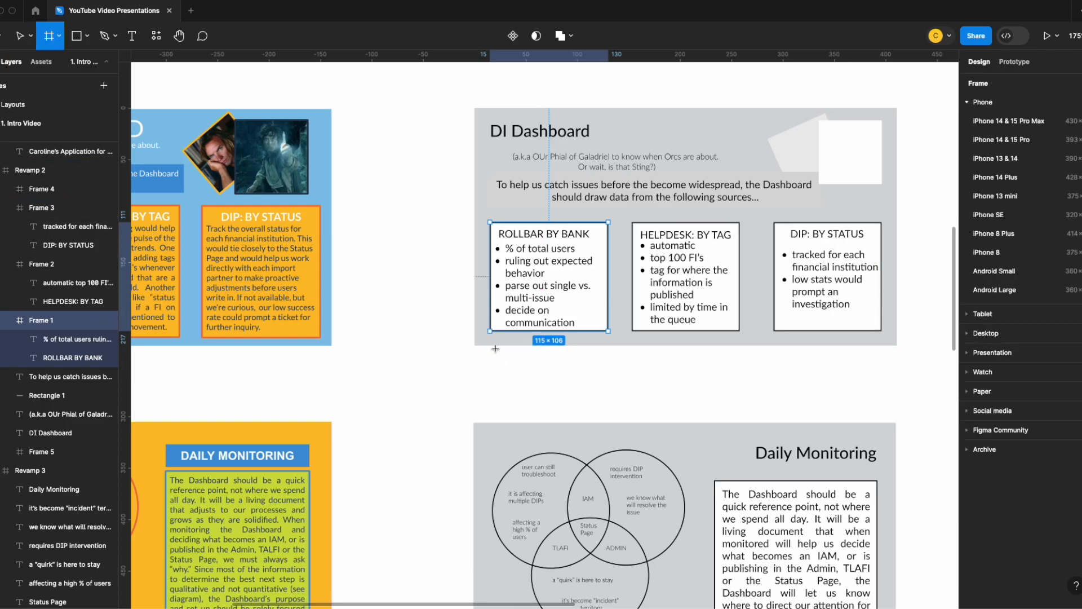
{"action": "left_click_drag", "start_coordinate": [490, 333], "coordinate": [883, 356]}
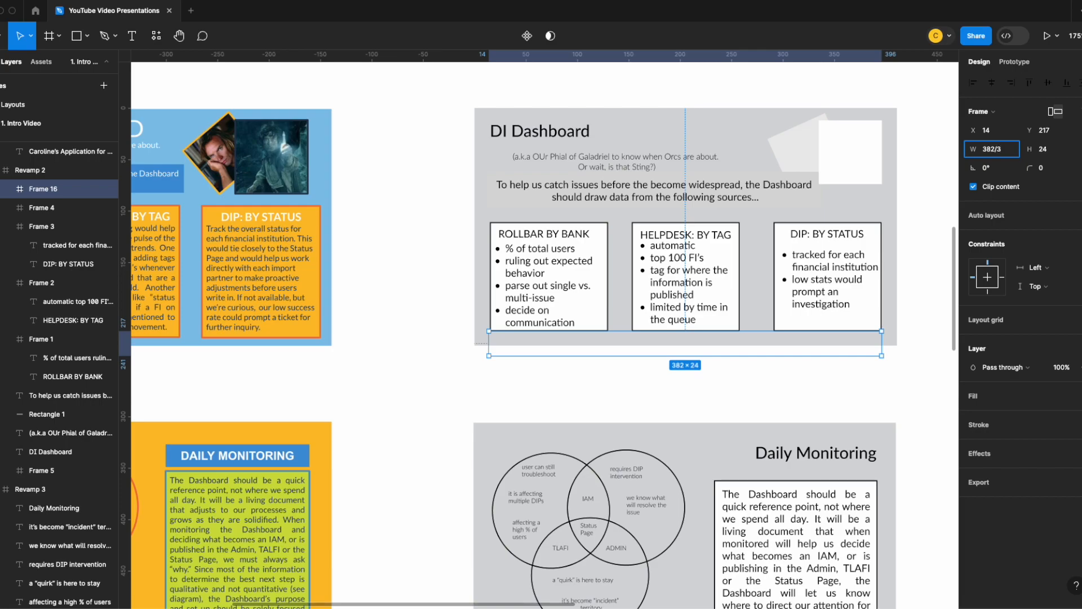
{"action": "key", "text": "Return"}
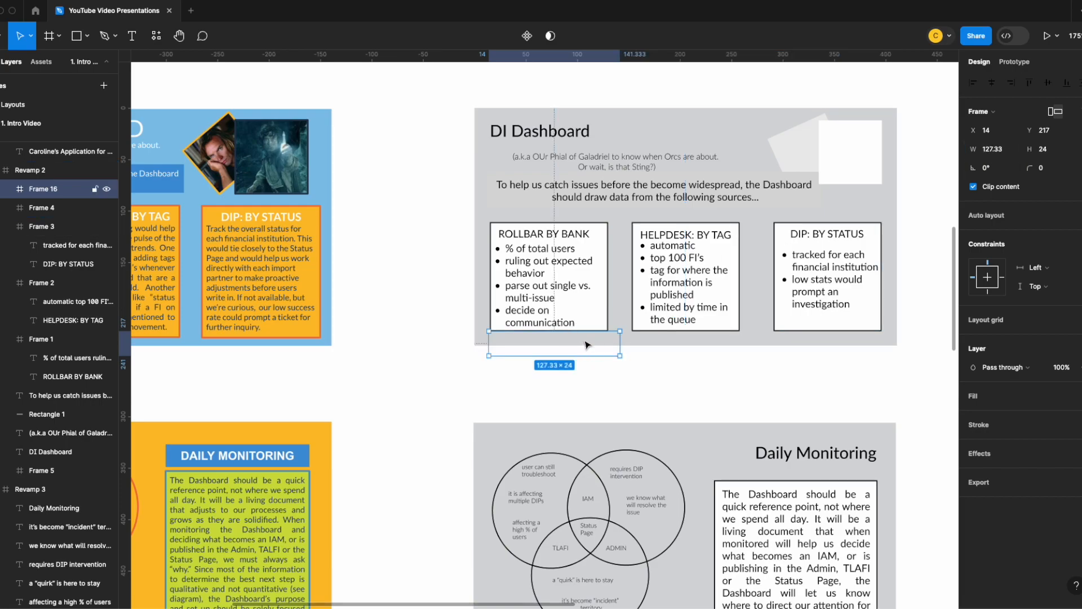
- Widen the ROLLBAR BY BANK card to 126 × 106 using the helper frame as a guide, and delete the helper frame
{"action": "left_click", "coordinate": [604, 308]}
{"action": "left_click", "coordinate": [601, 348]}
{"action": "left_click", "coordinate": [609, 315]}
{"action": "left_click_drag", "start_coordinate": [609, 313], "coordinate": [619, 311]}
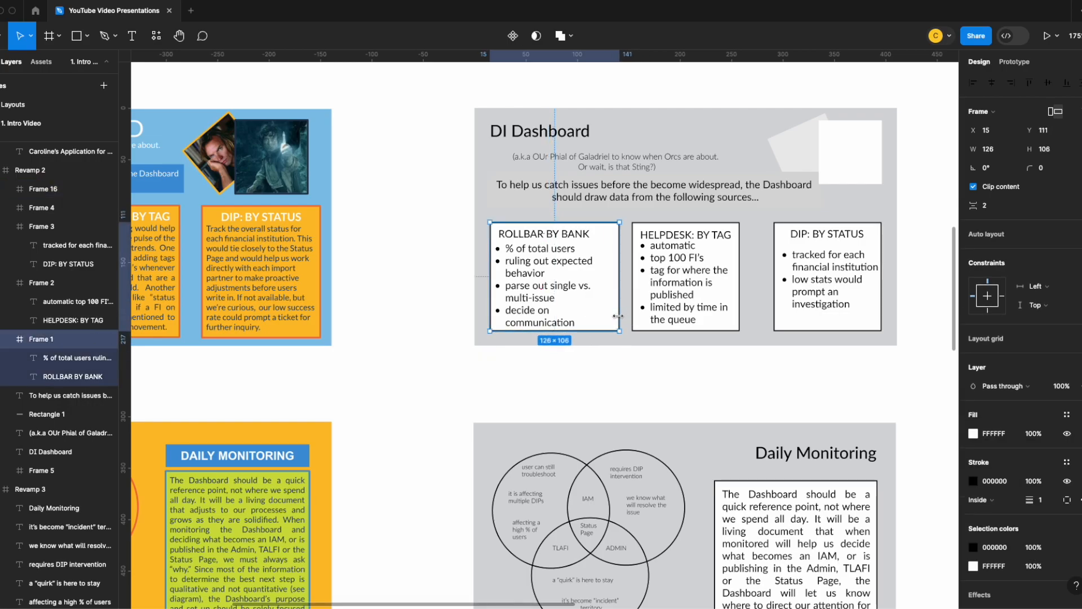
{"action": "left_click", "coordinate": [604, 353]}
{"action": "key", "text": "BackSpace"}
- Widen the HELPDESK: BY TAG and DIP: BY STATUS cards so the three cards fill the row with matching widths
{"action": "left_click", "coordinate": [720, 295]}
{"action": "left_click", "coordinate": [578, 327]}
{"action": "left_click_drag", "start_coordinate": [739, 295], "coordinate": [753, 294]}
{"action": "left_click", "coordinate": [676, 305]}
{"action": "left_click", "coordinate": [789, 299]}
{"action": "left_click", "coordinate": [695, 401]}
- Center the three card headings horizontally in their cards and narrow the DIP: BY STATUS bullet list's text box
{"action": "double_click", "coordinate": [544, 234]}
{"action": "left_click_drag", "start_coordinate": [73, 357], "coordinate": [57, 311]}
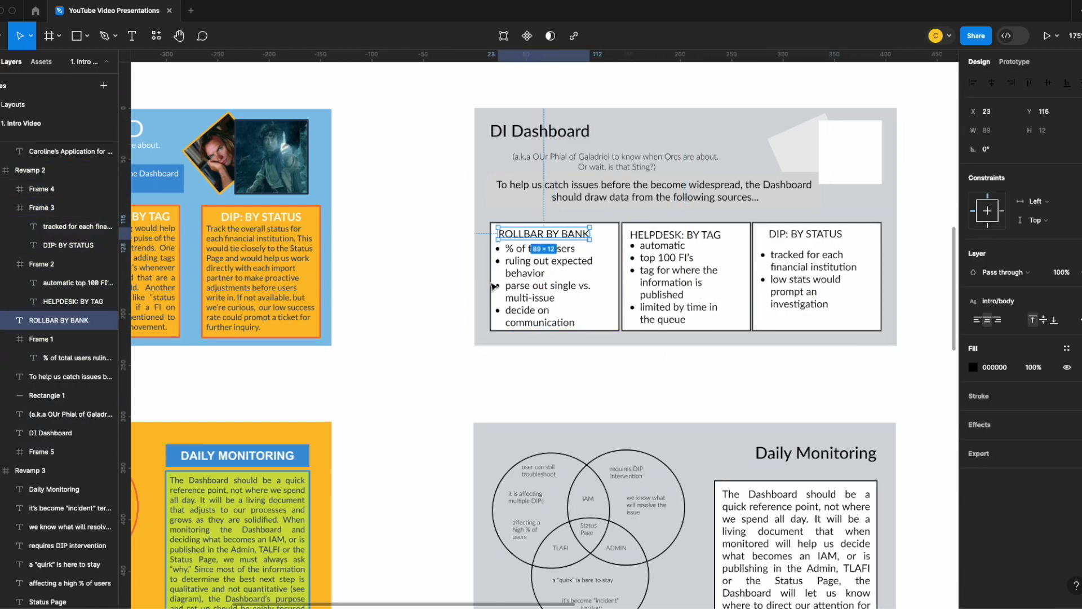
{"action": "left_click", "coordinate": [992, 82]}
{"action": "double_click", "coordinate": [675, 235]}
{"action": "left_click", "coordinate": [992, 83]}
{"action": "double_click", "coordinate": [806, 234]}
{"action": "left_click", "coordinate": [992, 83]}
{"action": "left_click", "coordinate": [812, 292]}
{"action": "left_click_drag", "start_coordinate": [858, 342], "coordinate": [835, 326]}
{"action": "left_click", "coordinate": [991, 83]}
- Extend the three cards upward and narrow them slightly to leave even gaps between them
{"action": "double_click", "coordinate": [679, 282]}
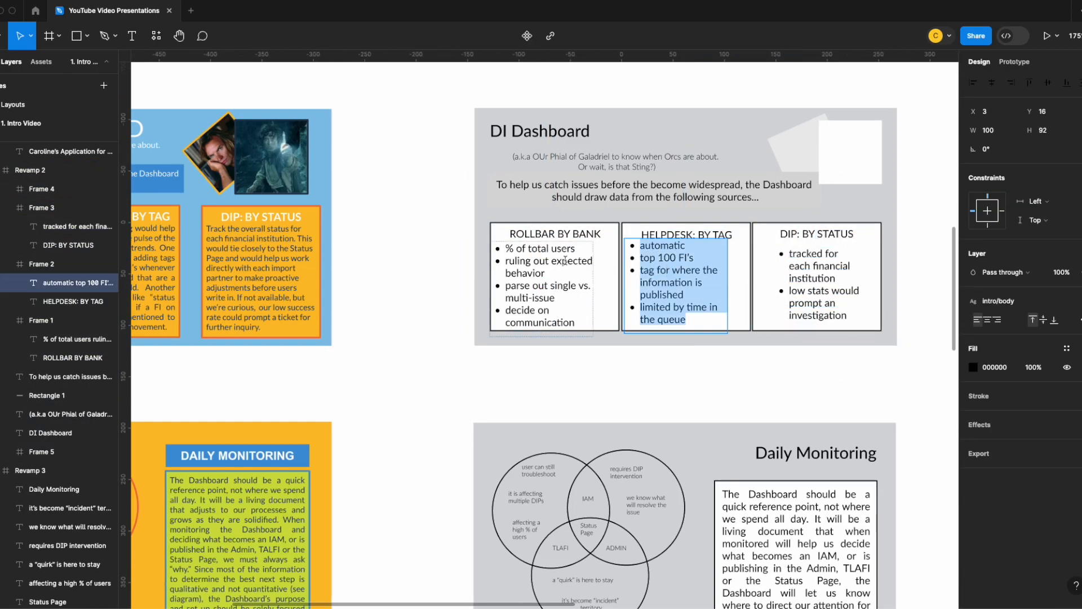
{"action": "left_click_drag", "start_coordinate": [555, 222], "coordinate": [555, 209]}
{"action": "left_click_drag", "start_coordinate": [686, 222], "coordinate": [686, 209]}
{"action": "left_click_drag", "start_coordinate": [810, 222], "coordinate": [810, 210]}
{"action": "left_click_drag", "start_coordinate": [619, 275], "coordinate": [615, 275]}
{"action": "left_click_drag", "start_coordinate": [752, 275], "coordinate": [754, 275]}
- Center the bullet lists inside the resized cards and shift the card headings vertically into line with each other
{"action": "left_click_drag", "start_coordinate": [669, 254], "coordinate": [671, 261]}
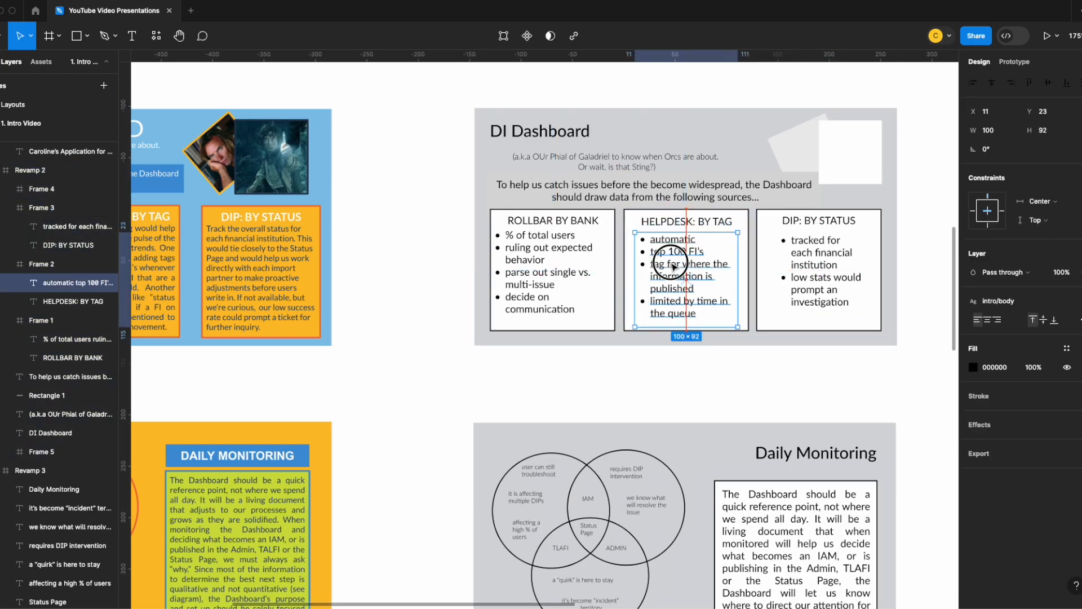
{"action": "left_click_drag", "start_coordinate": [535, 259], "coordinate": [547, 267]}
{"action": "double_click", "coordinate": [532, 221]}
{"action": "key", "text": "Down"}
{"action": "key", "text": "Down"}
{"action": "key", "text": "Down"}
{"action": "double_click", "coordinate": [659, 218]}
{"action": "key", "text": "Down"}
{"action": "key", "text": "Down"}
{"action": "key", "text": "Down"}
{"action": "double_click", "coordinate": [815, 220]}
{"action": "key", "text": "Down"}
{"action": "key", "text": "Down"}
{"action": "key", "text": "Down"}
{"action": "left_click", "coordinate": [686, 225], "text": "shift"}
{"action": "double_click", "coordinate": [682, 225]}
{"action": "key", "text": "Up"}
- Make the three card headings ROLLBAR BY BANK, HELPDESK: BY TAG and DIP: BY STATUS bold
{"action": "left_click", "coordinate": [553, 224], "text": "shift"}
{"action": "left_click", "coordinate": [815, 224], "text": "shift"}
{"action": "left_click", "coordinate": [1026, 329]}
{"action": "key", "text": "super+b"}
{"action": "left_click", "coordinate": [738, 337]}
- Search the meme plugin for "frodo" and close the plugin
{"action": "left_click", "coordinate": [850, 153]}
{"action": "left_click", "coordinate": [156, 36]}
{"action": "left_click", "coordinate": [225, 141]}
{"action": "type", "text": "frodo"}
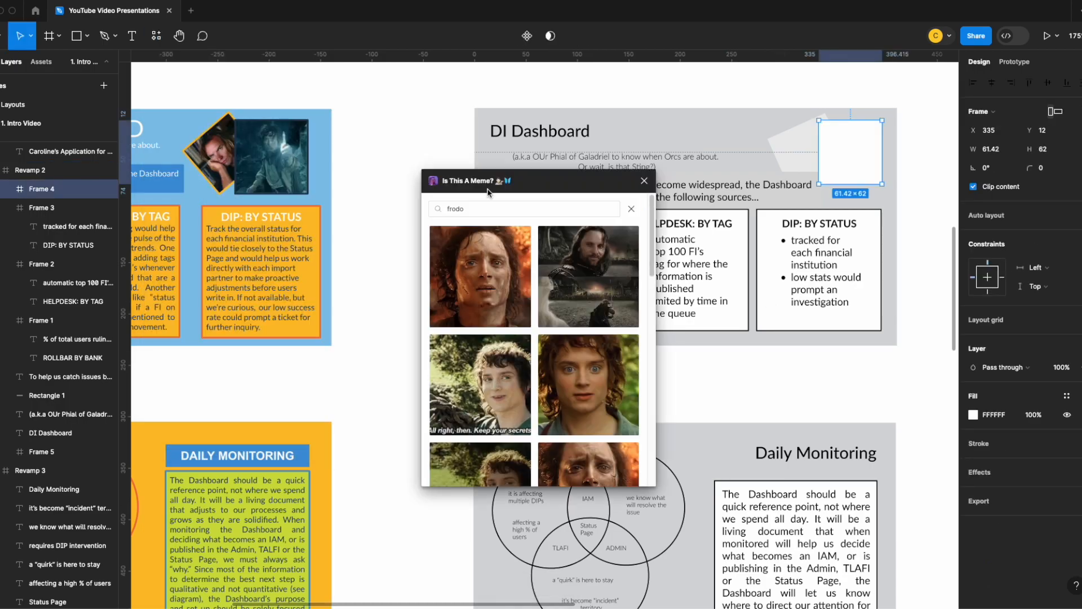
{"action": "left_click", "coordinate": [644, 182]}
- Capture the Frodo picture from the blue slide, place it above the DIP: BY STATUS card and scale it to 90.02 × 93
{"action": "key", "text": "super+shift+4"}
{"action": "left_click_drag", "start_coordinate": [235, 120], "coordinate": [308, 193]}
{"action": "left_click_drag", "start_coordinate": [487, 413], "coordinate": [785, 198]}
{"action": "key", "text": "k"}
{"action": "left_click_drag", "start_coordinate": [722, 263], "coordinate": [757, 228]}
{"action": "left_click_drag", "start_coordinate": [802, 181], "coordinate": [803, 156]}
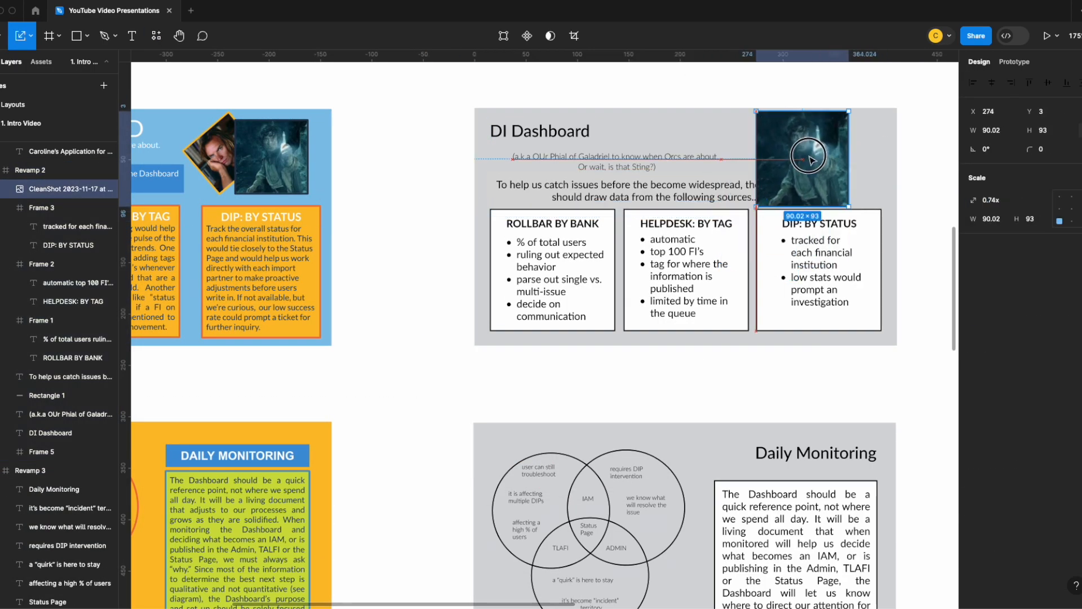
- Tilt the "a.k.a" subtitle beside the Frodo picture and rewrap the introductory text on three lines under the DI Dashboard title
{"action": "key", "text": "v"}
{"action": "left_click", "coordinate": [615, 162]}
{"action": "mouse_move", "coordinate": [724, 166]}
{"action": "left_mouse_down"}
{"action": "mouse_move", "coordinate": [624, 166]}
{"action": "mouse_move", "coordinate": [711, 131]}
{"action": "left_mouse_up"}
{"action": "left_click_drag", "start_coordinate": [625, 191], "coordinate": [618, 165]}
{"action": "left_click_drag", "start_coordinate": [812, 167], "coordinate": [654, 169]}
{"action": "left_click", "coordinate": [573, 131]}
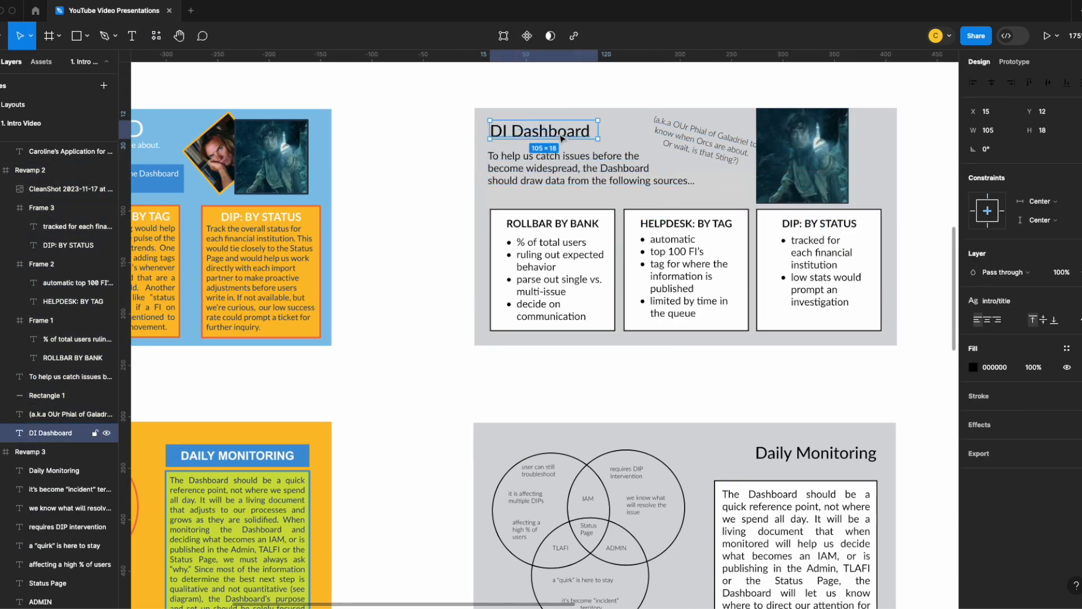
{"action": "left_click_drag", "start_coordinate": [711, 133], "coordinate": [701, 145]}
- Draw a frame about 40 × 43 beside the Frodo picture and insert the Sting meme from a search for "sting"
{"action": "left_click_drag", "start_coordinate": [841, 139], "coordinate": [882, 184]}
{"action": "left_click", "coordinate": [157, 36]}
{"action": "type", "text": "sting"}
{"action": "left_click", "coordinate": [495, 276]}
- Delete a caption line from the Sting meme and scale the meme down onto the DI Dashboard slide
{"action": "scroll", "coordinate": [694, 218], "scroll_direction": "down", "scroll_amount": 10}
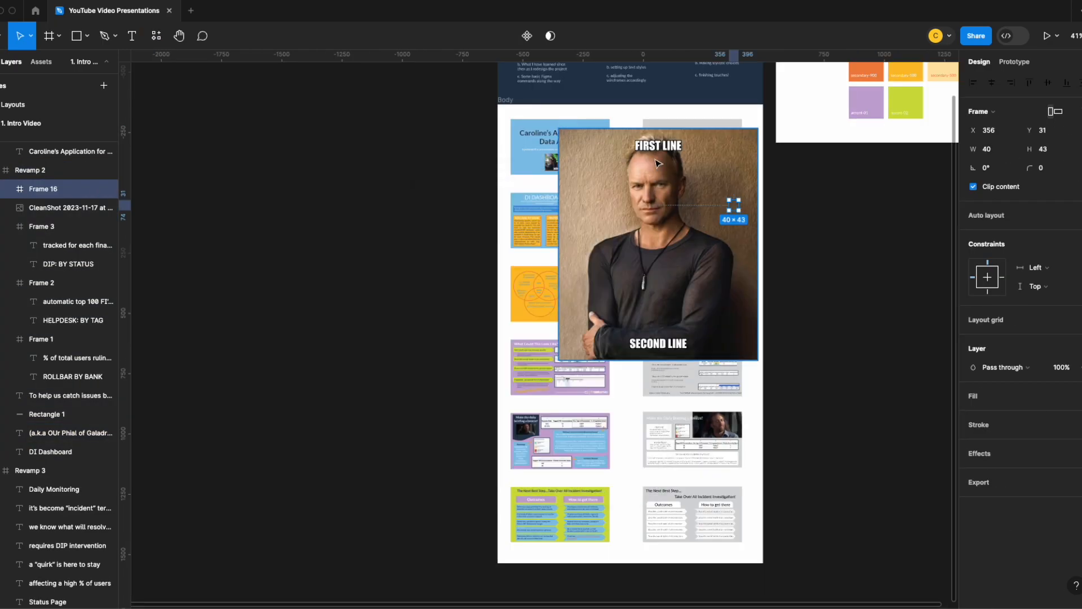
{"action": "key", "text": "k"}
{"action": "key", "text": "Delete"}
{"action": "left_click_drag", "start_coordinate": [383, 297], "coordinate": [727, 193]}
{"action": "left_click_drag", "start_coordinate": [777, 135], "coordinate": [738, 181]}
- Tilt the Sting meme in the DI Dashboard slide's upper corner and send it behind the Frodo picture
{"action": "scroll", "coordinate": [682, 190], "scroll_direction": "up", "scroll_amount": 8}
{"action": "left_click_drag", "start_coordinate": [869, 161], "coordinate": [752, 297]}
{"action": "scroll", "coordinate": [868, 285], "scroll_direction": "up", "scroll_amount": 8}
{"action": "left_click_drag", "start_coordinate": [902, 118], "coordinate": [869, 193]}
{"action": "key", "text": "v"}
{"action": "key", "text": "["}
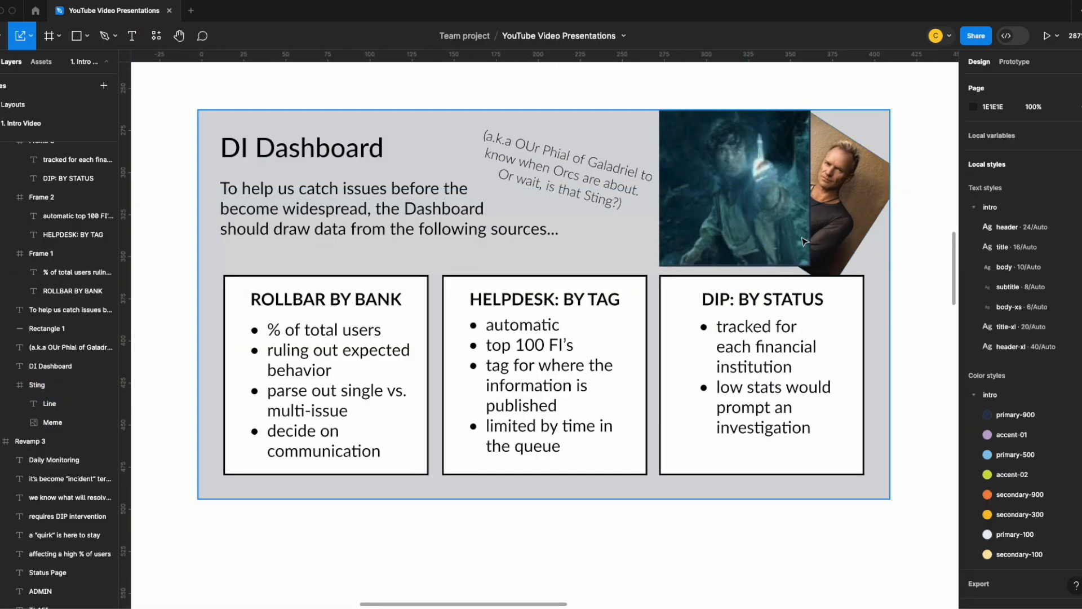
- Bring the tilted "a.k.a" subtitle to the front, make its text white and move it partly over the Frodo picture
{"action": "scroll", "coordinate": [683, 377], "scroll_direction": "down", "scroll_amount": 8}
{"action": "scroll", "coordinate": [699, 293], "scroll_direction": "up", "scroll_amount": 8}
{"action": "left_click", "coordinate": [657, 277]}
{"action": "key", "text": "]"}
{"action": "left_click", "coordinate": [974, 366]}
{"action": "left_click_drag", "start_coordinate": [624, 247], "coordinate": [686, 251]}
- Draw an ellipse about 151 × 83 behind the tilted subtitle and reorder its layer into the DI Dashboard slide
{"action": "key", "text": "o"}
{"action": "left_click_drag", "start_coordinate": [466, 143], "coordinate": [737, 295]}
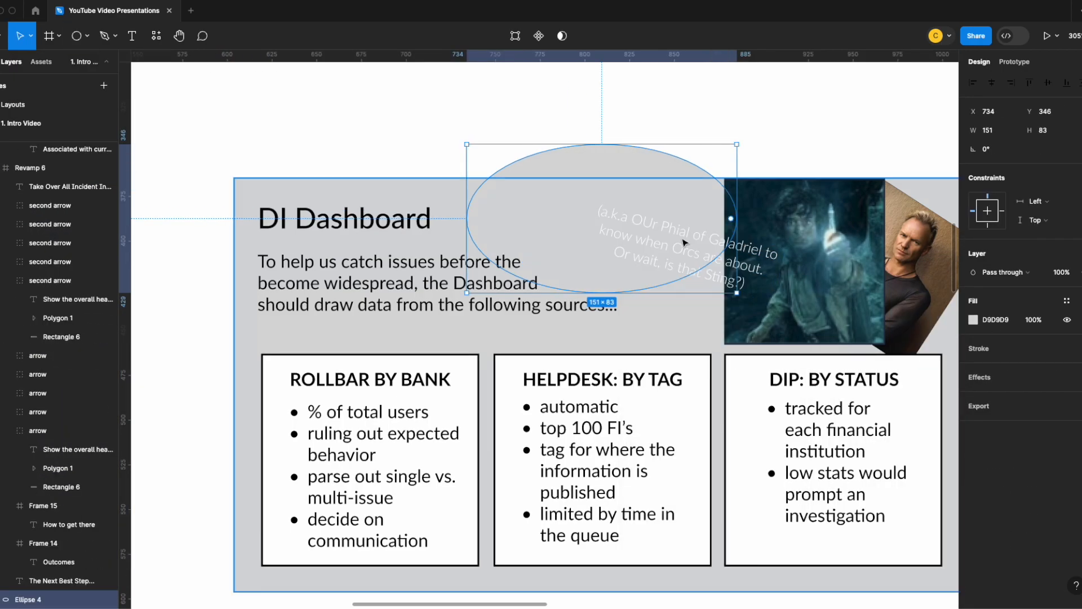
{"action": "left_click_drag", "start_coordinate": [85, 227], "coordinate": [84, 198]}
- Reshape the gray 969696 ellipse's points into a slanted beam running from the Frodo picture to the slide's top edge
{"action": "double_click", "coordinate": [649, 276]}
{"action": "left_click_drag", "start_coordinate": [668, 298], "coordinate": [745, 336]}
{"action": "left_click_drag", "start_coordinate": [533, 224], "coordinate": [462, 174]}
{"action": "left_click_drag", "start_coordinate": [462, 134], "coordinate": [531, 126]}
{"action": "left_click_drag", "start_coordinate": [462, 214], "coordinate": [248, 133]}
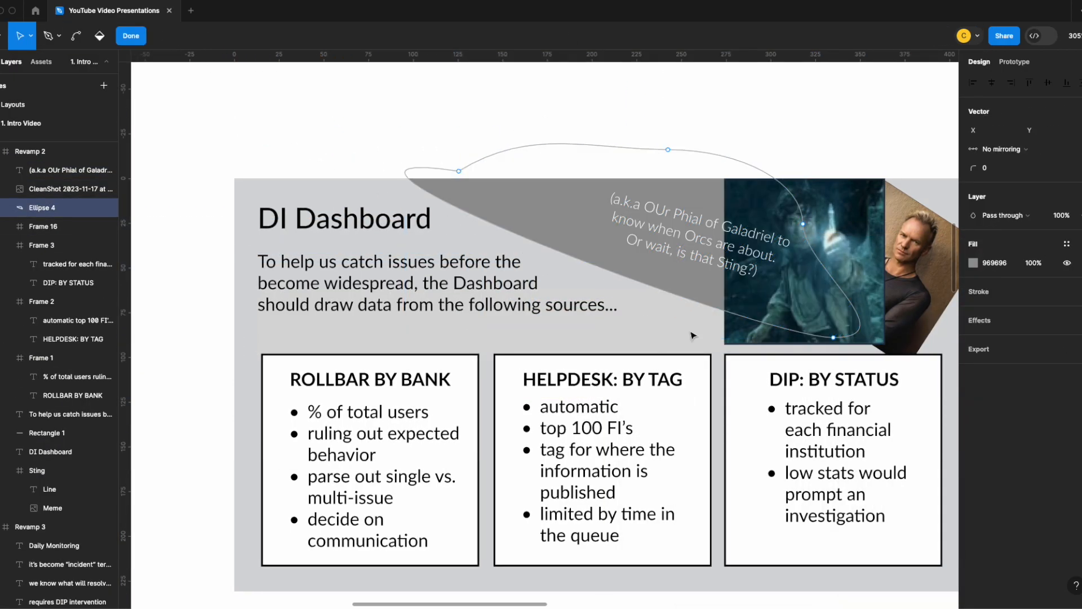
{"action": "left_click", "coordinate": [406, 367]}
{"action": "left_click", "coordinate": [362, 128]}
- Move the "Daily Monitoring" title to X 254, Y 22, centered above its text box
{"action": "scroll", "coordinate": [363, 128], "scroll_direction": "down", "scroll_amount": 8}
{"action": "scroll", "coordinate": [442, 276], "scroll_direction": "down", "scroll_amount": 2}
{"action": "scroll", "coordinate": [446, 276], "scroll_direction": "up", "scroll_amount": 1}
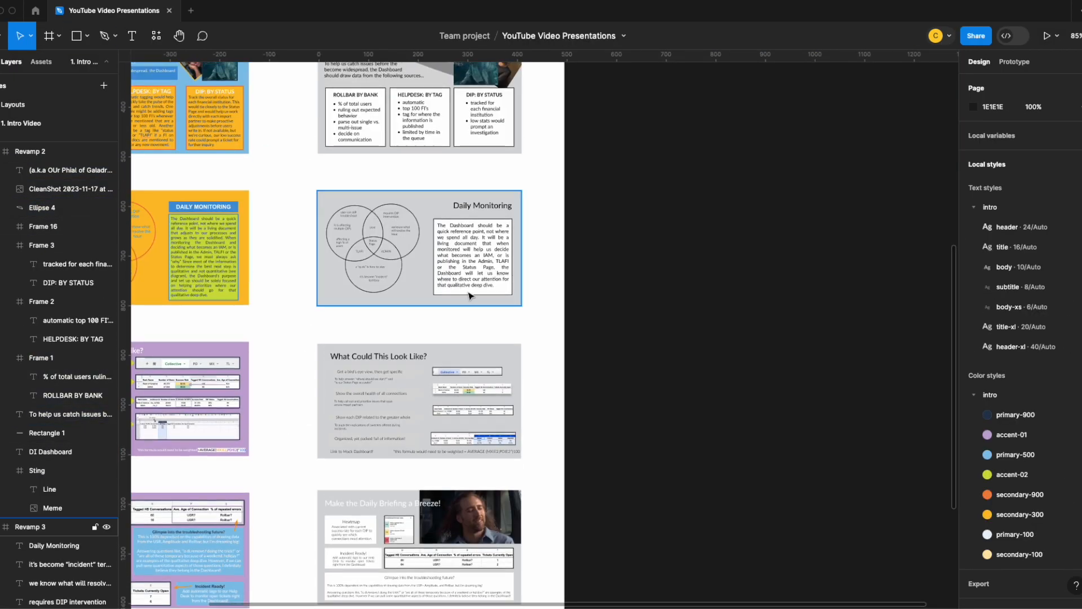
{"action": "scroll", "coordinate": [467, 294], "scroll_direction": "up", "scroll_amount": 5}
{"action": "scroll", "coordinate": [430, 292], "scroll_direction": "down", "scroll_amount": 4}
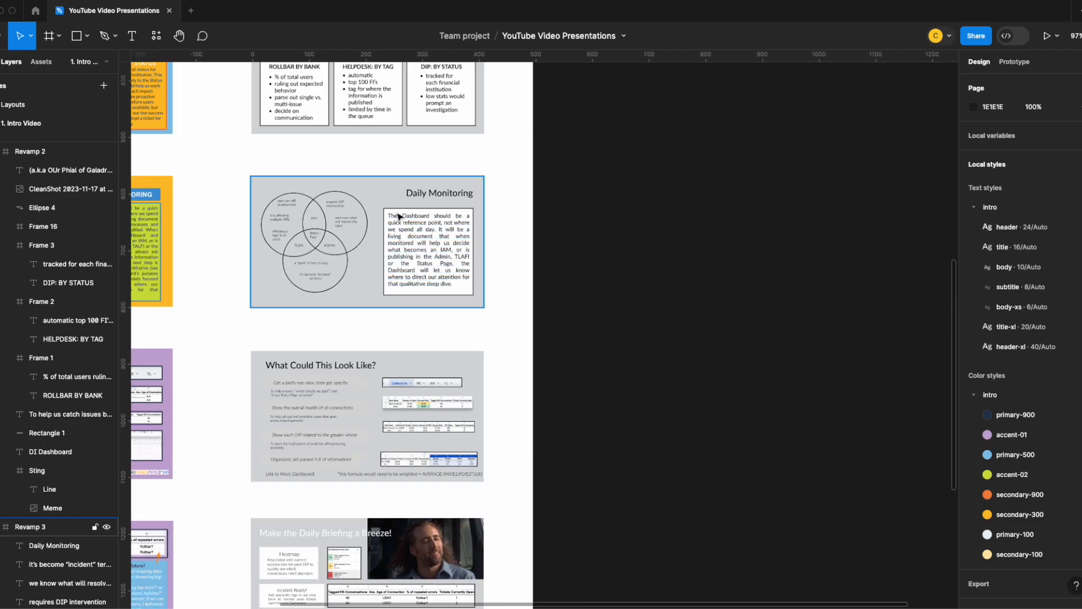
{"action": "scroll", "coordinate": [445, 282], "scroll_direction": "up", "scroll_amount": 5}
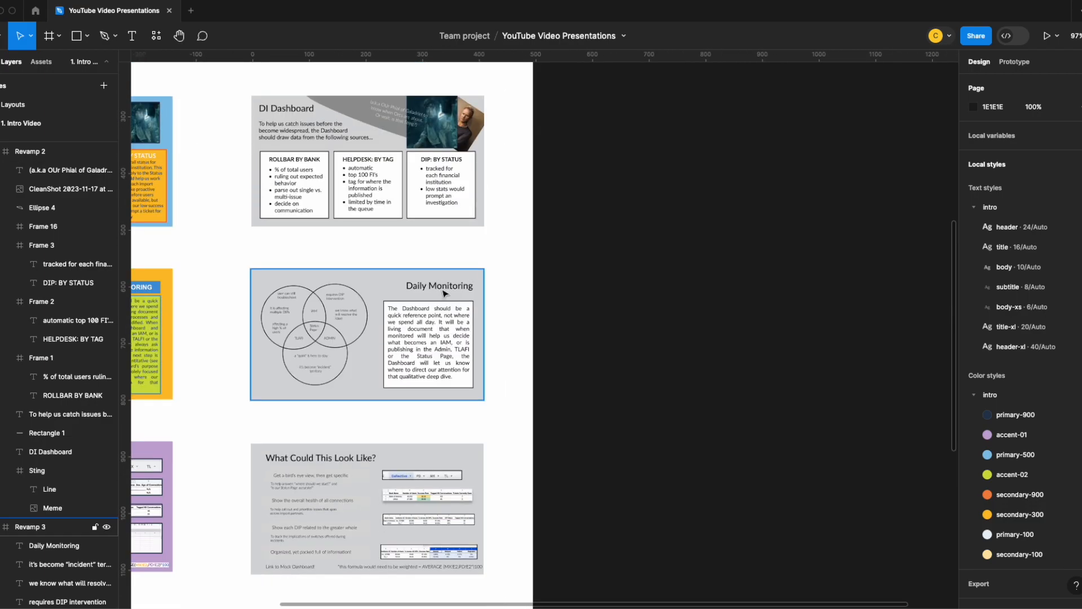
{"action": "left_click", "coordinate": [445, 293]}
{"action": "left_click", "coordinate": [439, 290]}
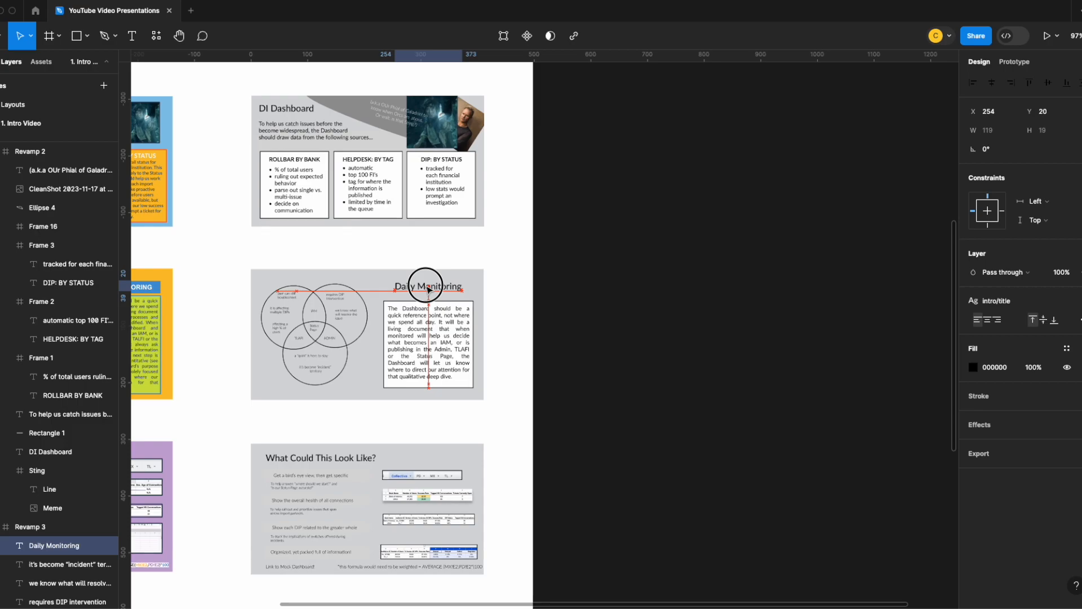
{"action": "left_click_drag", "start_coordinate": [427, 287], "coordinate": [427, 289]}
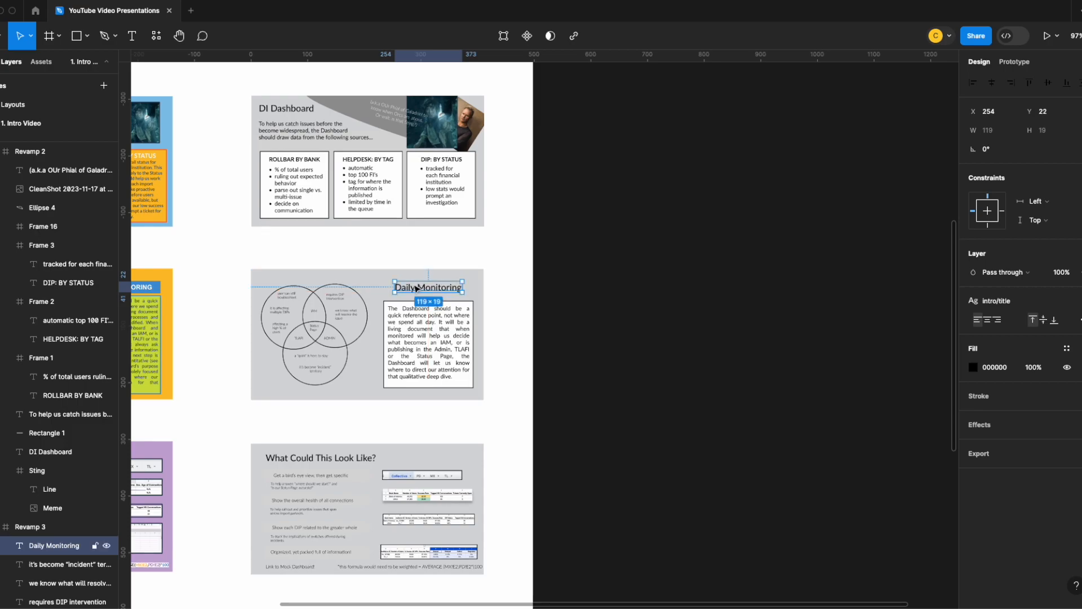
- Review the Daily Monitoring slide and the neighboring DI Dashboard and "What Could This Look Like?" slides
{"action": "scroll", "coordinate": [351, 329], "scroll_direction": "up", "scroll_amount": 5}
{"action": "left_click", "coordinate": [360, 396]}
{"action": "scroll", "coordinate": [367, 389], "scroll_direction": "left", "scroll_amount": 3}
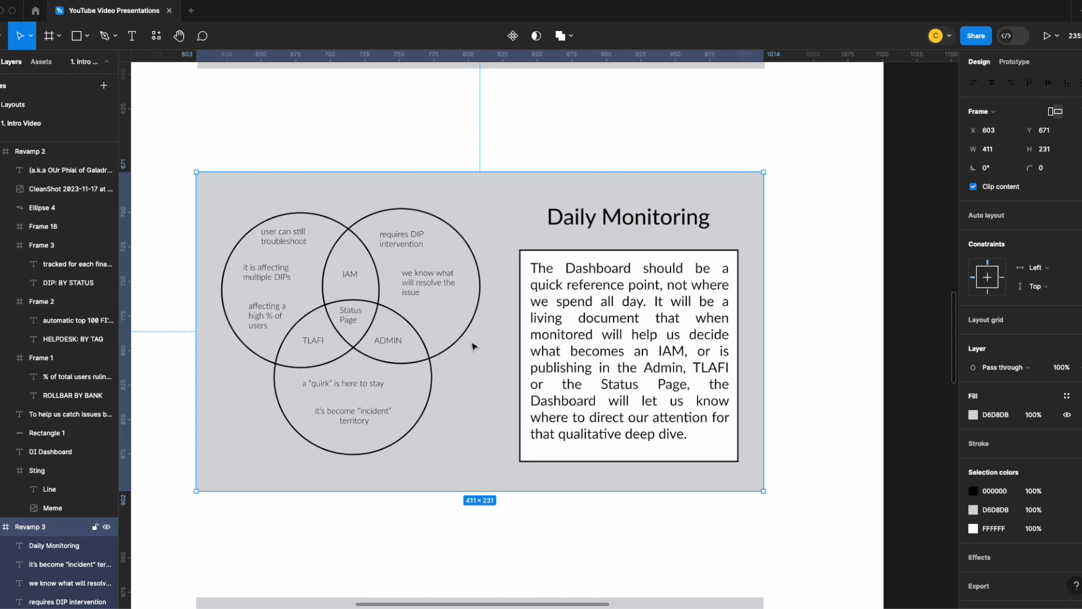
{"action": "scroll", "coordinate": [560, 323], "scroll_direction": "down", "scroll_amount": 5}
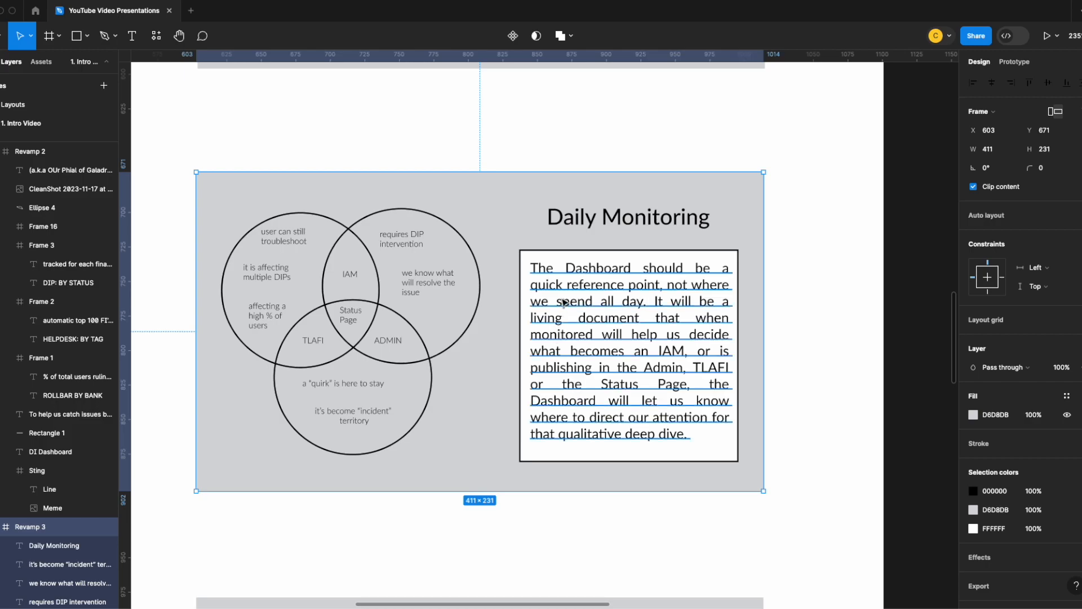
{"action": "scroll", "coordinate": [562, 300], "scroll_direction": "up", "scroll_amount": 6}
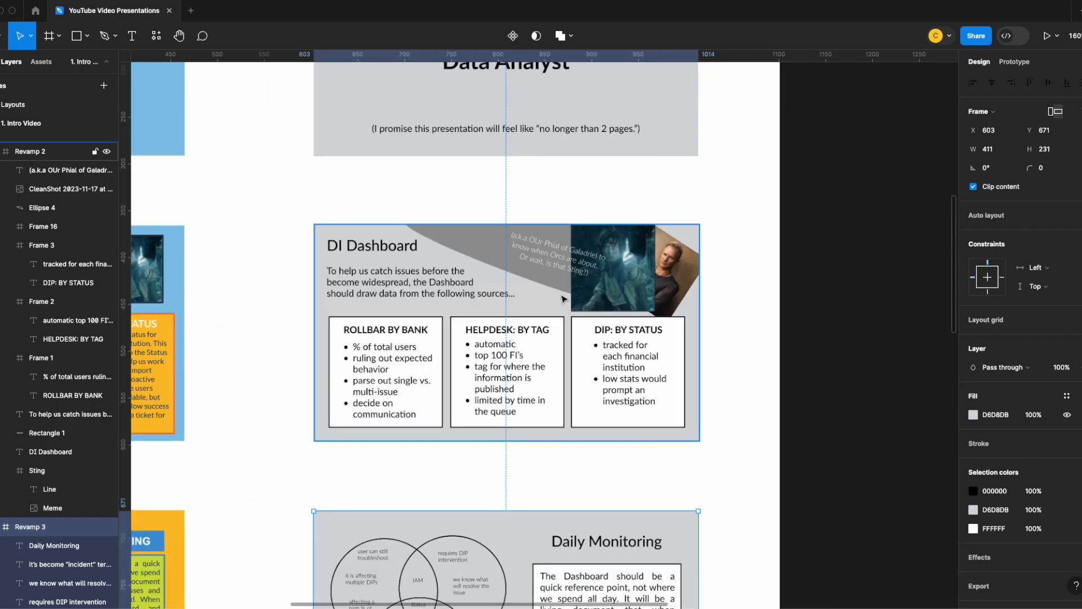
{"action": "scroll", "coordinate": [564, 304], "scroll_direction": "down", "scroll_amount": 7}
{"action": "scroll", "coordinate": [564, 307], "scroll_direction": "down", "scroll_amount": 6}
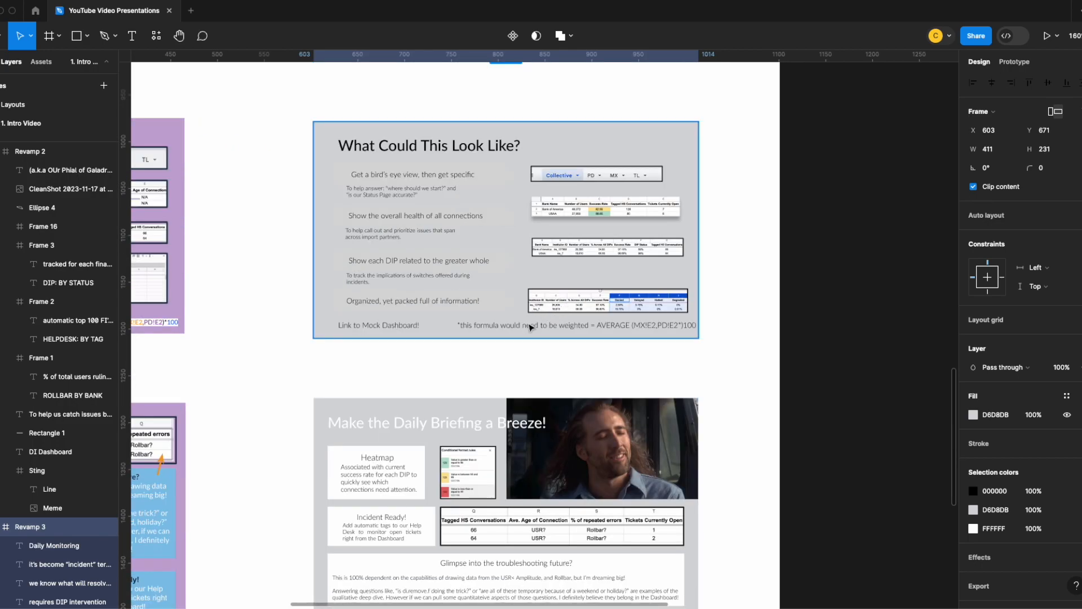
{"action": "scroll", "coordinate": [530, 327], "scroll_direction": "up", "scroll_amount": 5}
{"action": "scroll", "coordinate": [522, 324], "scroll_direction": "up", "scroll_amount": 2}
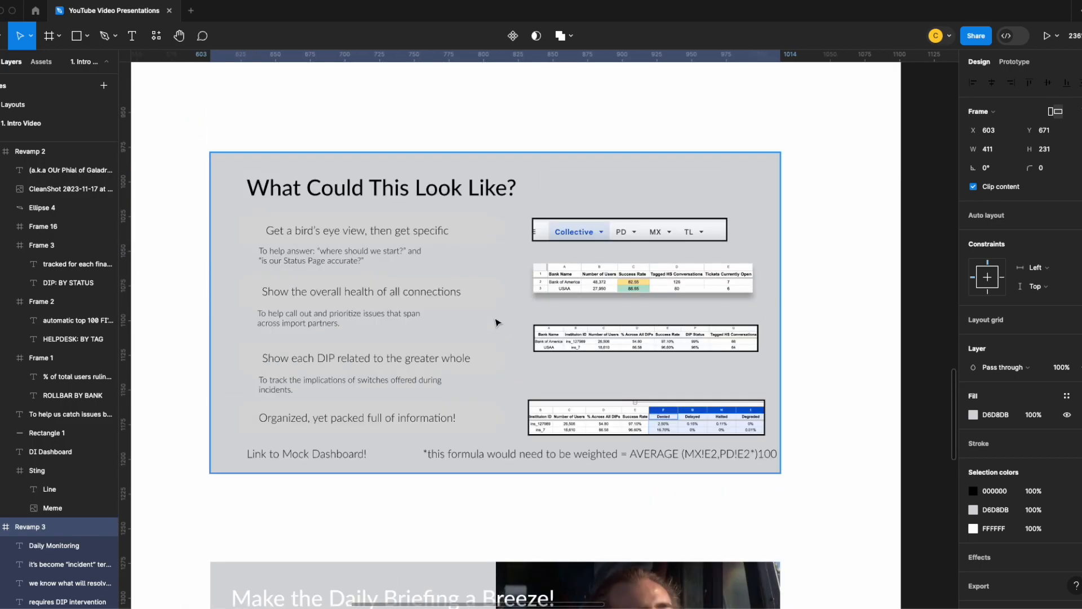
- Fill the four arrow banners on the "What Could This Look Like?" slide with white FFFFFF, including the bottom banner's arrowhead
{"action": "double_click", "coordinate": [458, 239]}
{"action": "left_click", "coordinate": [973, 463]}
{"action": "left_click", "coordinate": [480, 292]}
{"action": "left_click_drag", "start_coordinate": [825, 329], "coordinate": [810, 302]}
{"action": "left_click", "coordinate": [973, 462]}
{"action": "left_click", "coordinate": [480, 358]}
{"action": "left_click", "coordinate": [973, 462]}
{"action": "double_click", "coordinate": [479, 416]}
{"action": "left_click", "coordinate": [974, 319]}
{"action": "left_click", "coordinate": [500, 417]}
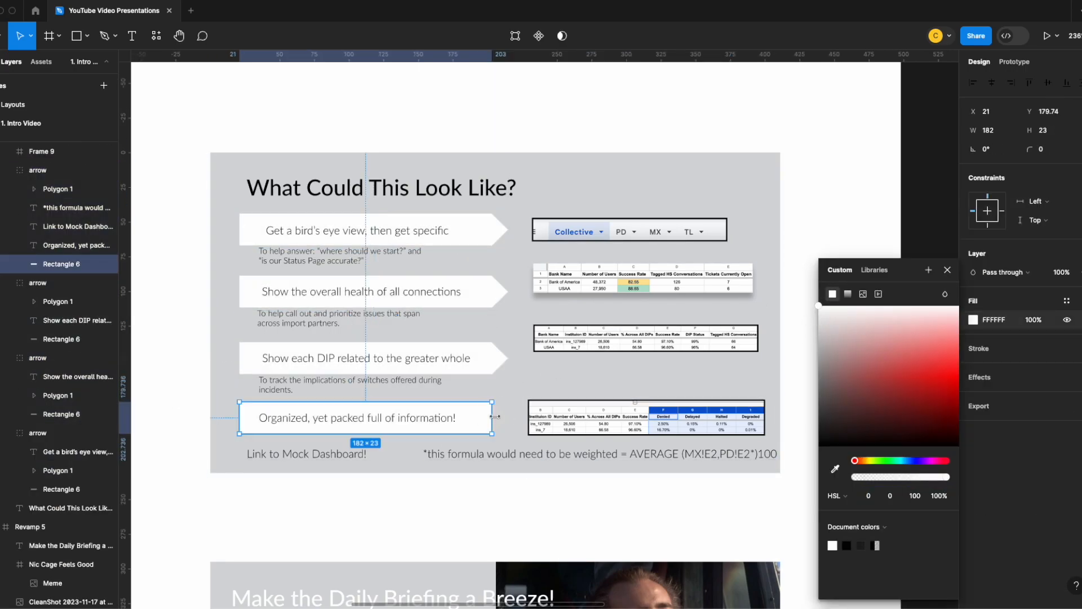
{"action": "left_click", "coordinate": [973, 338]}
{"action": "left_click_drag", "start_coordinate": [830, 369], "coordinate": [819, 303]}
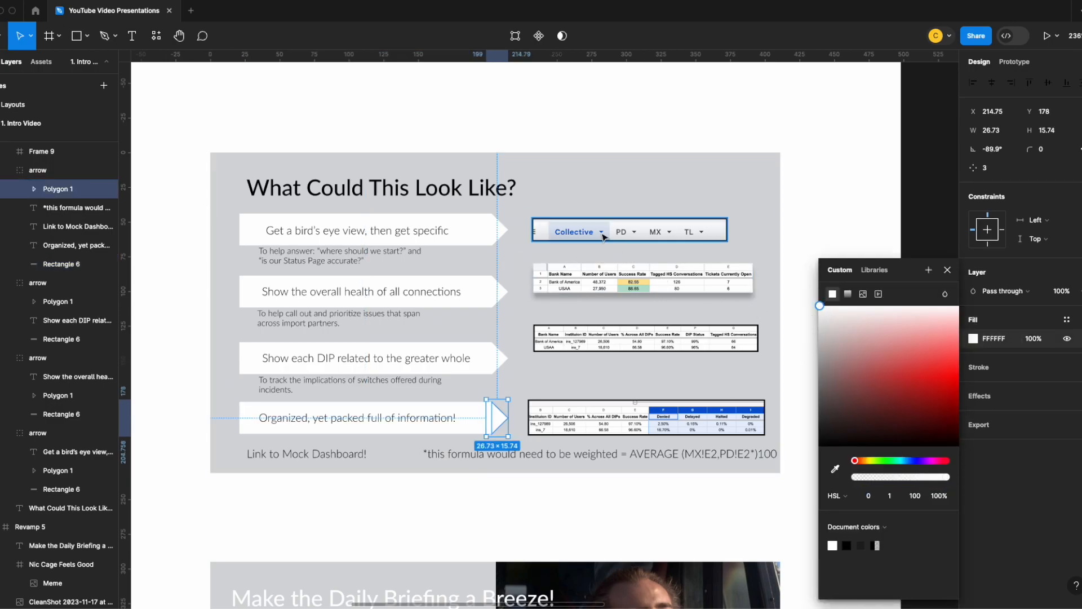
- Align the left edges of the four table screenshots beside the arrows
{"action": "left_click", "coordinate": [728, 231]}
{"action": "left_click_drag", "start_coordinate": [724, 233], "coordinate": [720, 233]}
{"action": "left_click_drag", "start_coordinate": [696, 278], "coordinate": [692, 278]}
{"action": "left_click", "coordinate": [611, 233]}
{"action": "left_click", "coordinate": [601, 279], "text": "shift"}
{"action": "left_click", "coordinate": [592, 340], "text": "shift"}
{"action": "left_click", "coordinate": [583, 415], "text": "shift"}
{"action": "left_click", "coordinate": [973, 83]}
- Widen the first and second screenshots to 171 so their edges match the bottom one
{"action": "left_click", "coordinate": [741, 282]}
{"action": "double_click", "coordinate": [744, 233]}
{"action": "left_click_drag", "start_coordinate": [749, 232], "coordinate": [765, 232]}
{"action": "double_click", "coordinate": [742, 280]}
{"action": "left_click_drag", "start_coordinate": [743, 280], "coordinate": [765, 279]}
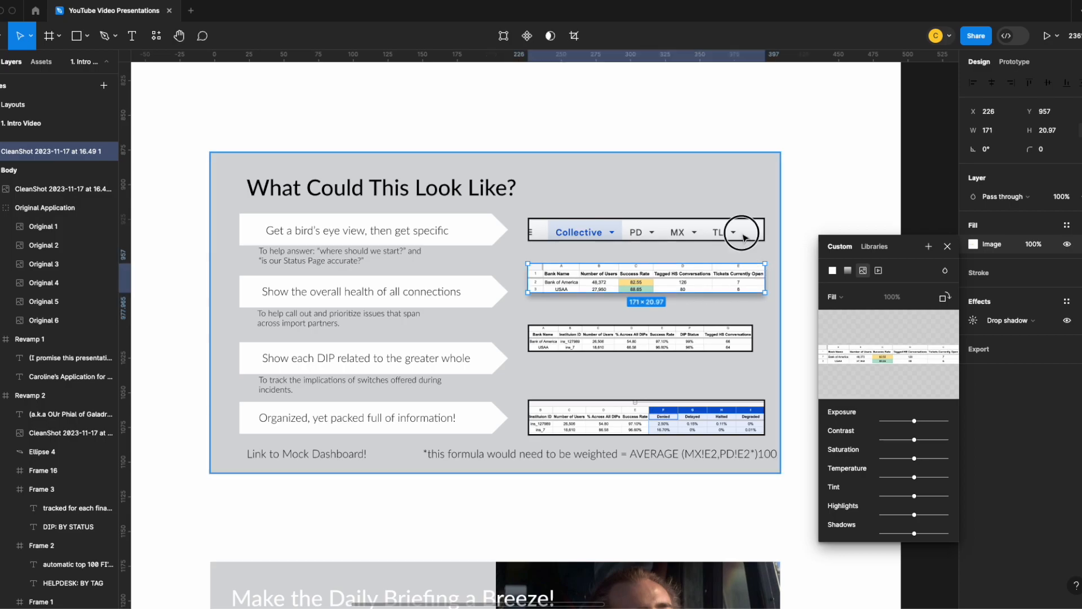
- Set the third table screenshot's width to 171 to match the other screenshots
{"action": "left_click", "coordinate": [743, 238]}
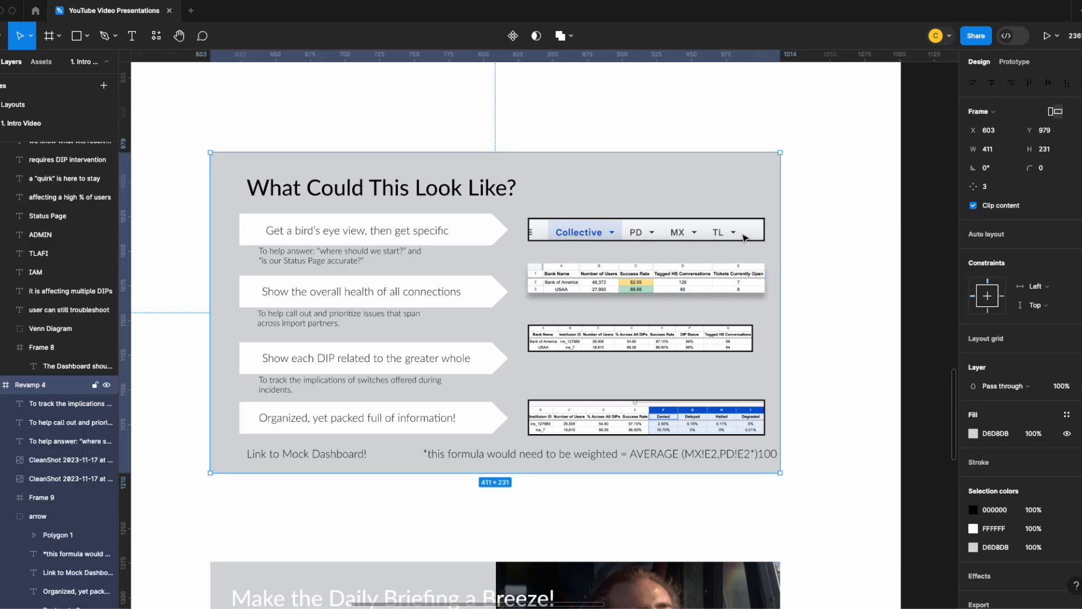
{"action": "left_click", "coordinate": [733, 292]}
{"action": "left_click", "coordinate": [703, 337]}
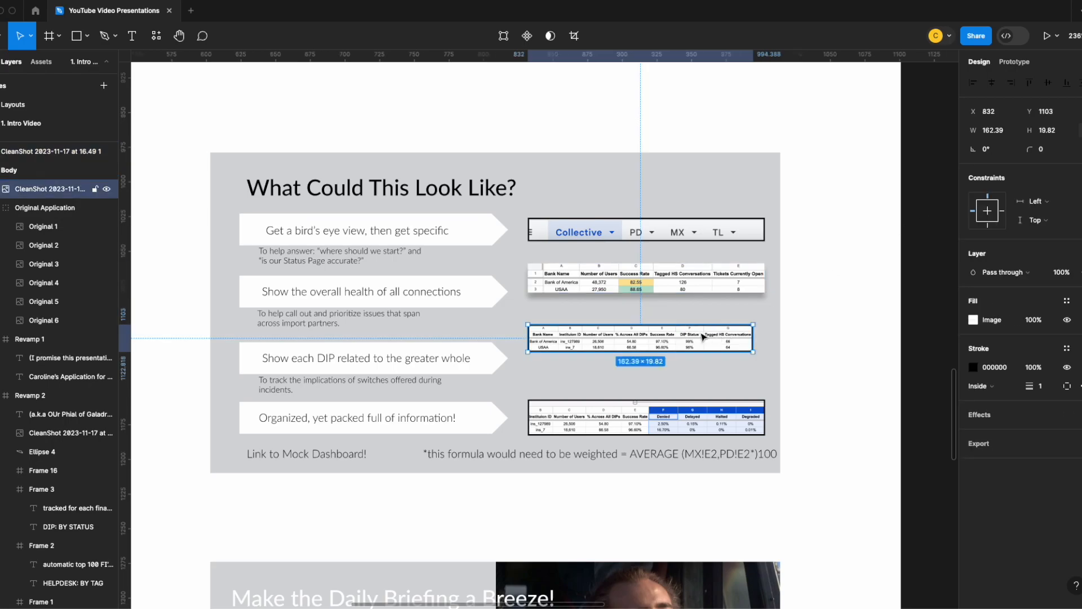
{"action": "type", "text": "171"}
{"action": "key", "text": "Return"}
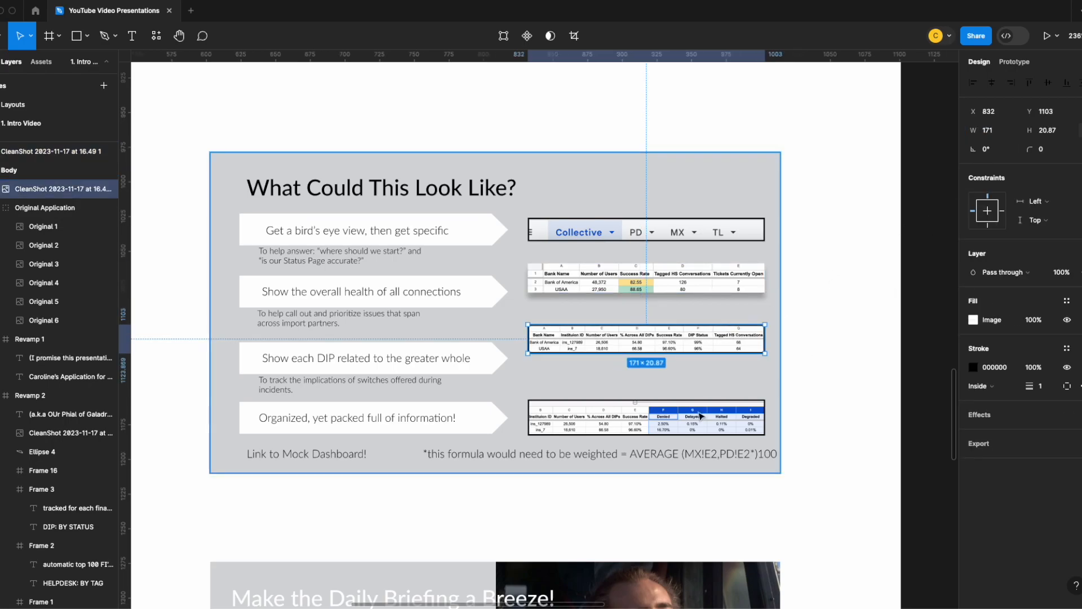
{"action": "left_click", "coordinate": [710, 405]}
{"action": "left_click", "coordinate": [692, 424]}
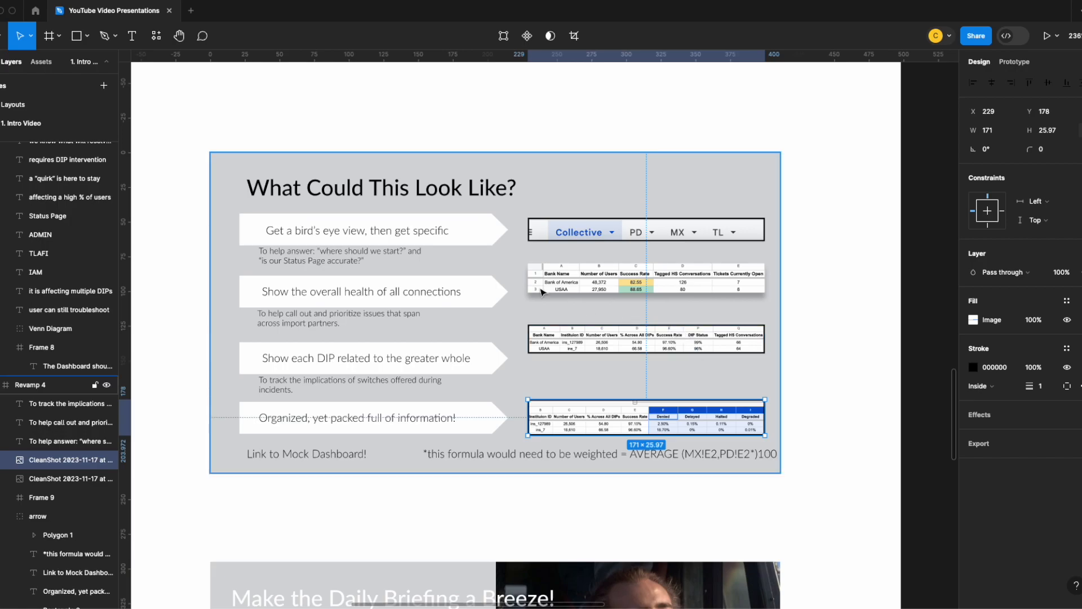
- Align the vertical centers of the first, second and third arrows with their corresponding screenshots
{"action": "left_click", "coordinate": [482, 236]}
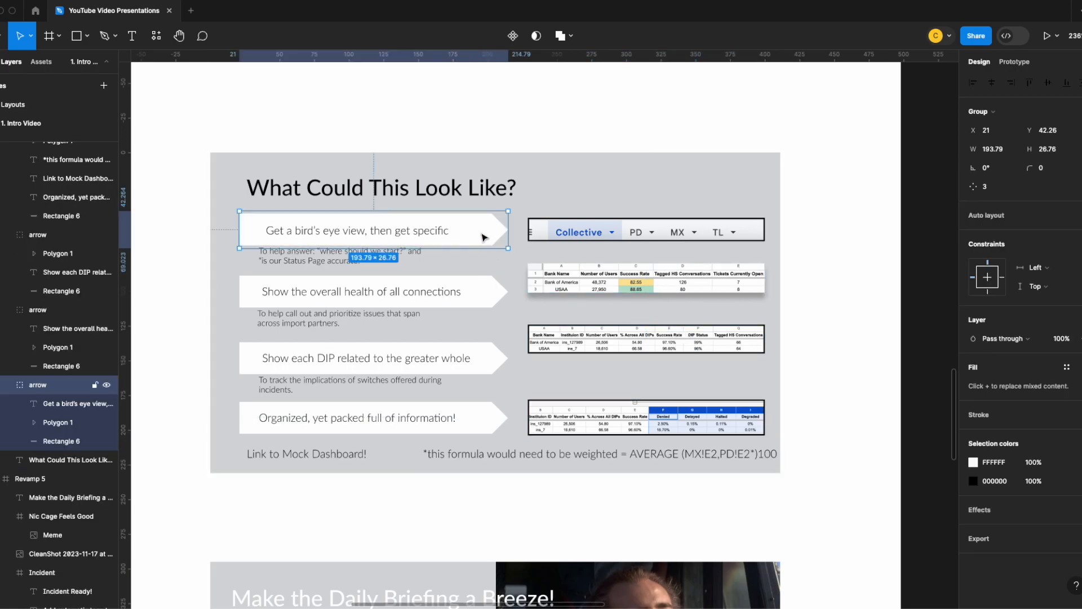
{"action": "left_click", "coordinate": [560, 234], "text": "shift"}
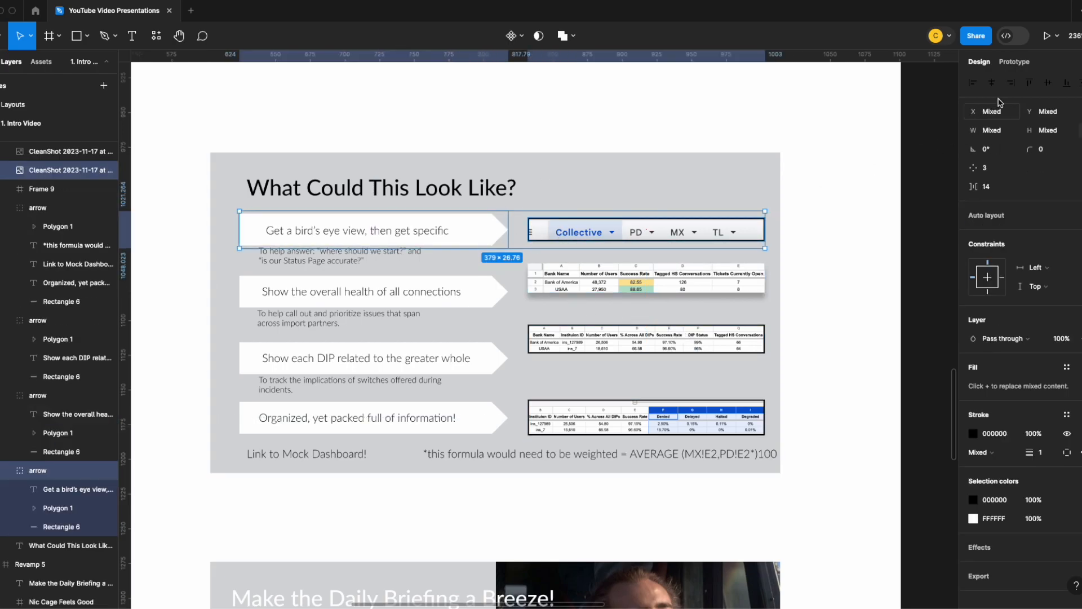
{"action": "left_click", "coordinate": [1048, 83]}
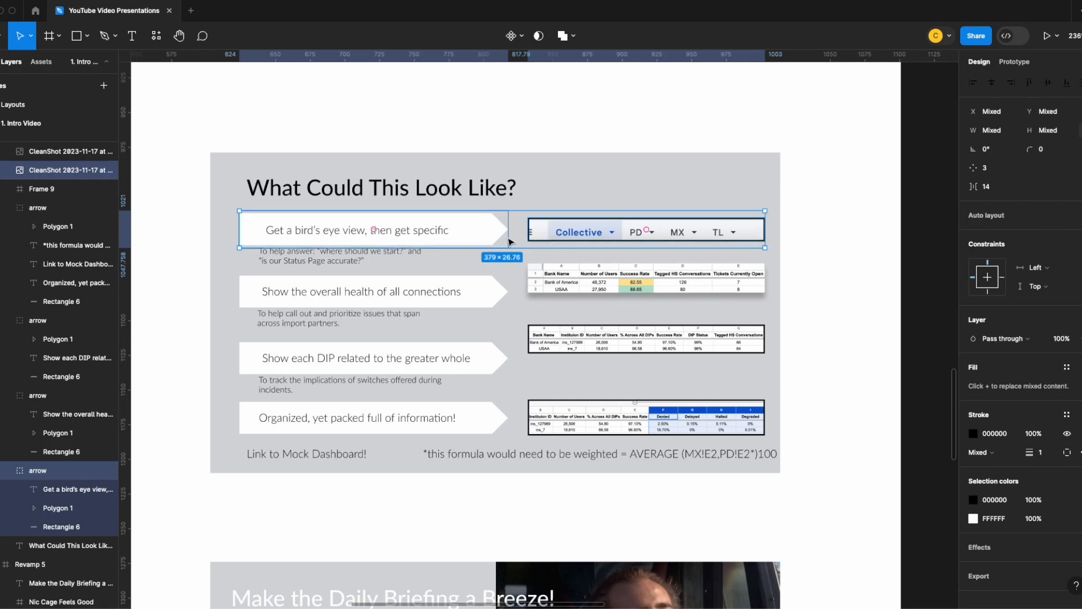
{"action": "left_click", "coordinate": [496, 296]}
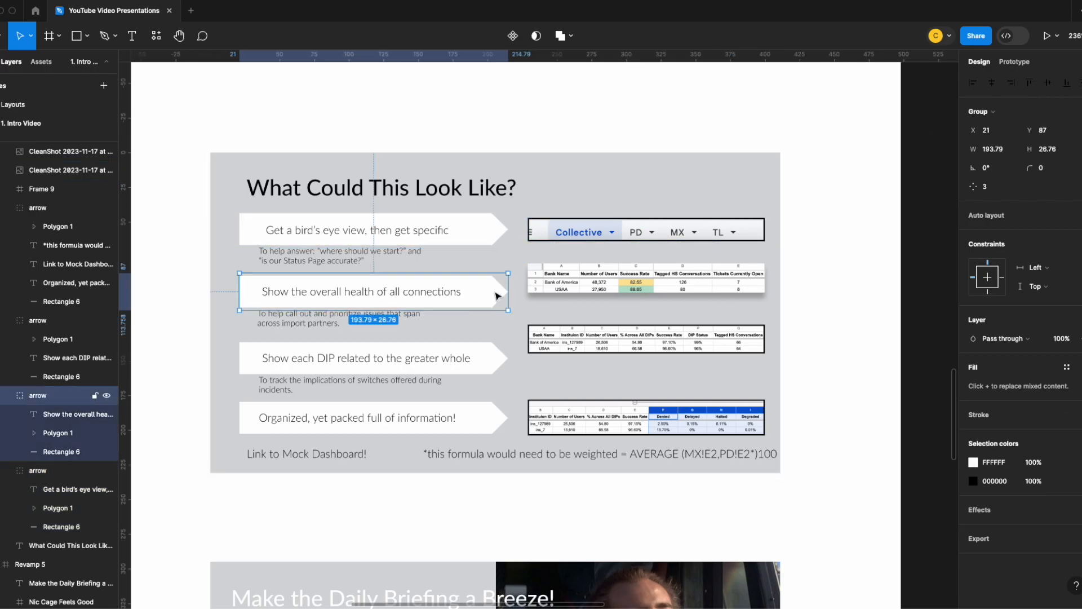
{"action": "left_click", "coordinate": [568, 282], "text": "shift"}
{"action": "left_click", "coordinate": [1049, 83]}
{"action": "left_click", "coordinate": [483, 364]}
{"action": "left_click", "coordinate": [569, 338], "text": "shift"}
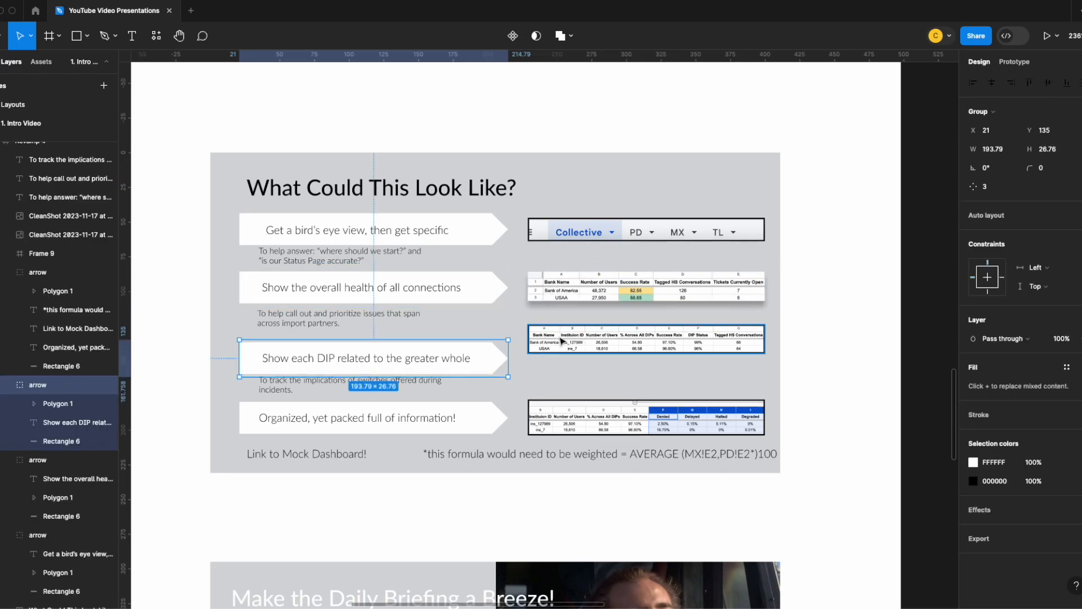
{"action": "left_click", "coordinate": [1049, 84]}
- Try to align the bottom arrow group vertically with its table screenshot
{"action": "left_click", "coordinate": [473, 423]}
{"action": "left_click", "coordinate": [552, 422], "text": "shift"}
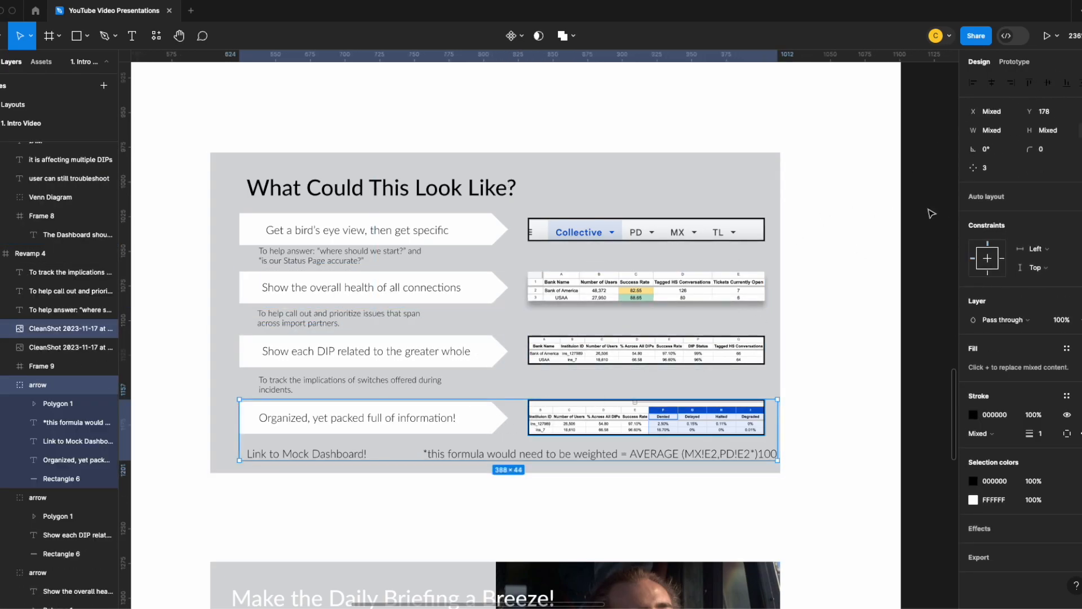
{"action": "left_click", "coordinate": [1049, 85]}
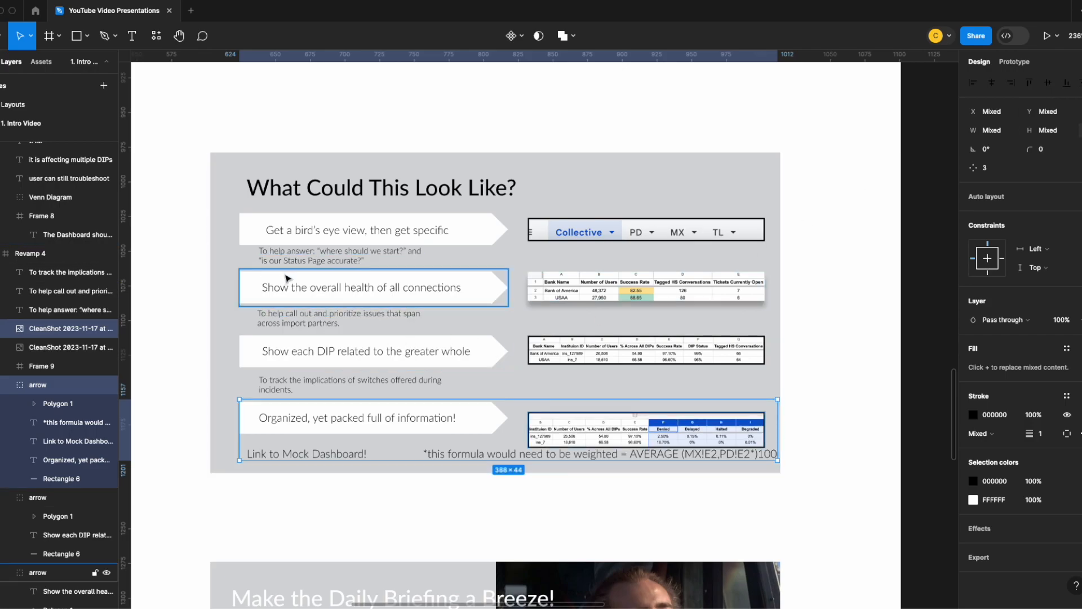
{"action": "left_click", "coordinate": [551, 437]}
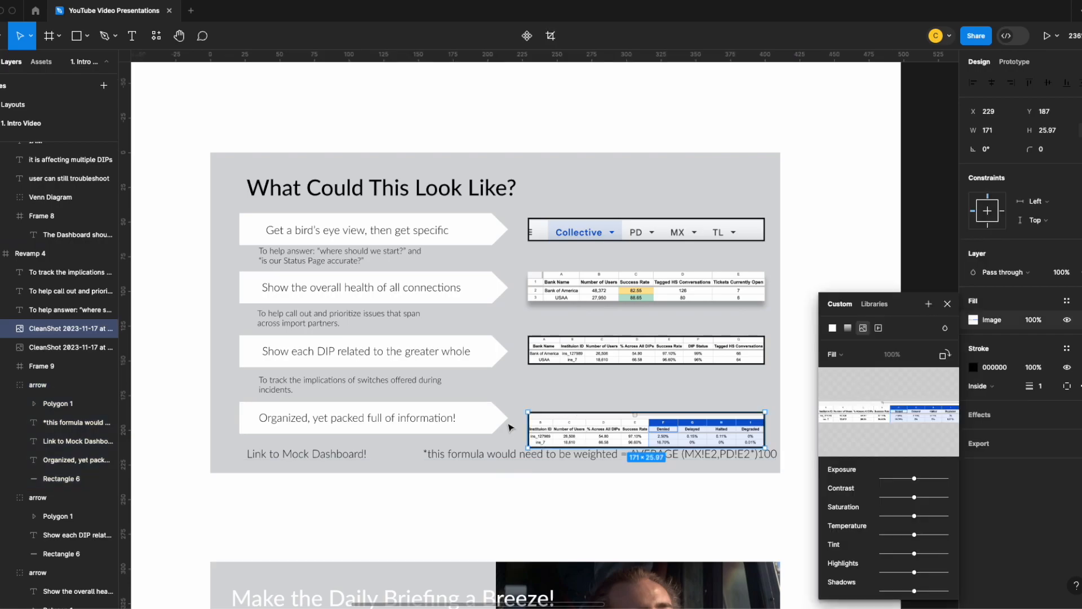
- Move the formula note and "Link to Mock Dashboard!" out of the bottom arrow group and center that arrow vertically with its screenshot
{"action": "double_click", "coordinate": [468, 414]}
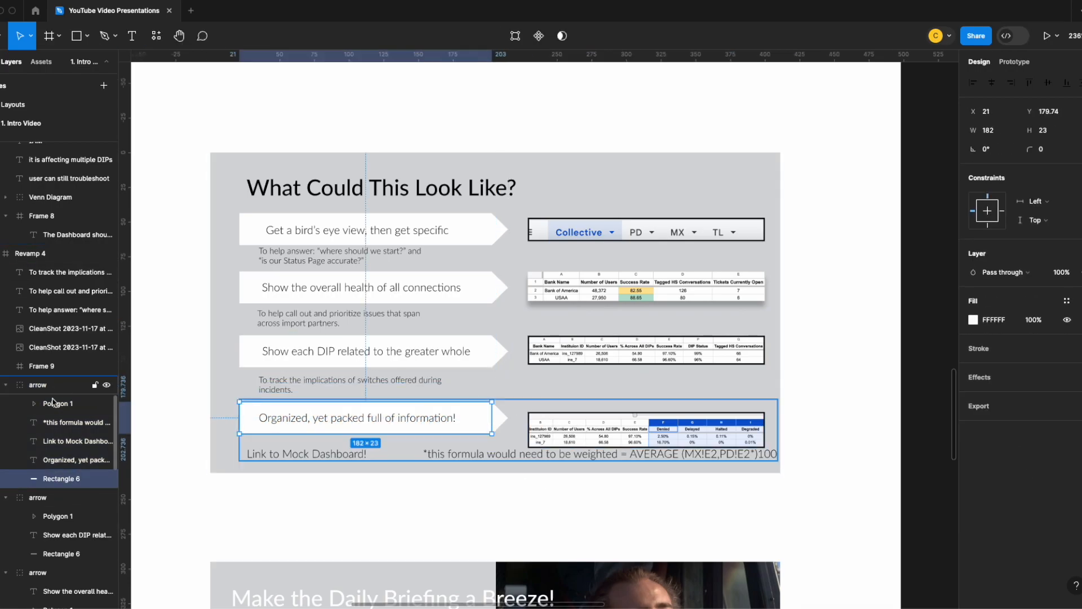
{"action": "left_click_drag", "start_coordinate": [64, 478], "coordinate": [40, 431]}
{"action": "left_click_drag", "start_coordinate": [62, 423], "coordinate": [59, 376]}
{"action": "left_click_drag", "start_coordinate": [63, 473], "coordinate": [60, 396]}
{"action": "left_click", "coordinate": [472, 426]}
{"action": "left_click_drag", "start_coordinate": [63, 479], "coordinate": [56, 454]}
{"action": "left_click", "coordinate": [40, 422]}
{"action": "left_click", "coordinate": [620, 433], "text": "shift"}
{"action": "left_click", "coordinate": [1048, 83]}
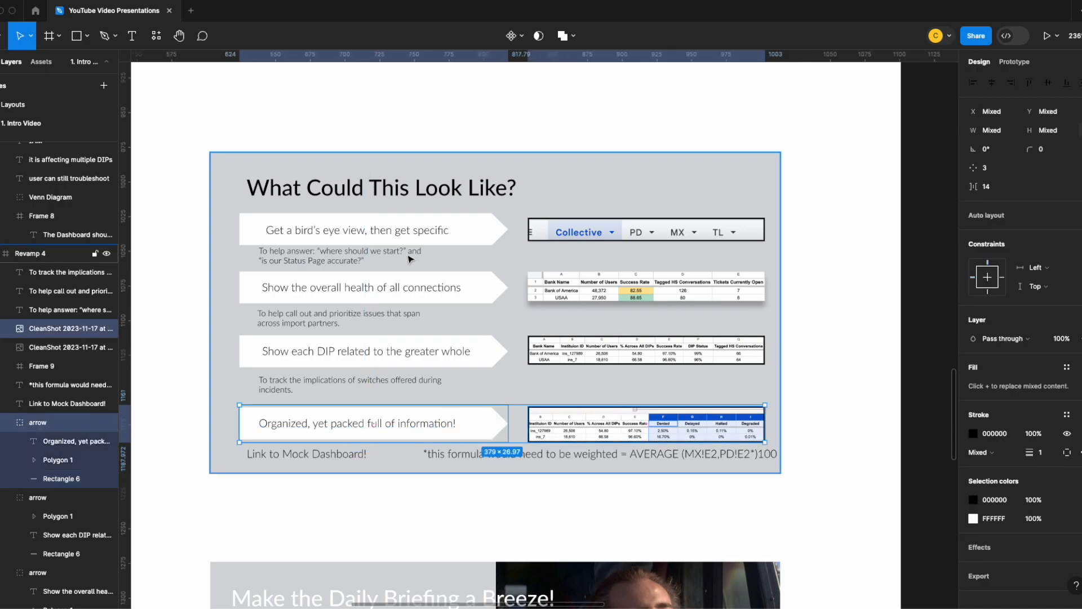
- Space the arrows evenly by moving the second to Y 88, third to Y 134 and fourth to Y 180, shifting the third caption down
{"action": "left_click", "coordinate": [411, 238]}
{"action": "left_click", "coordinate": [415, 292], "text": "shift"}
{"action": "left_click", "coordinate": [416, 356], "text": "shift"}
{"action": "left_click", "coordinate": [418, 423], "text": "shift"}
{"action": "left_click", "coordinate": [599, 378]}
{"action": "left_click", "coordinate": [423, 239]}
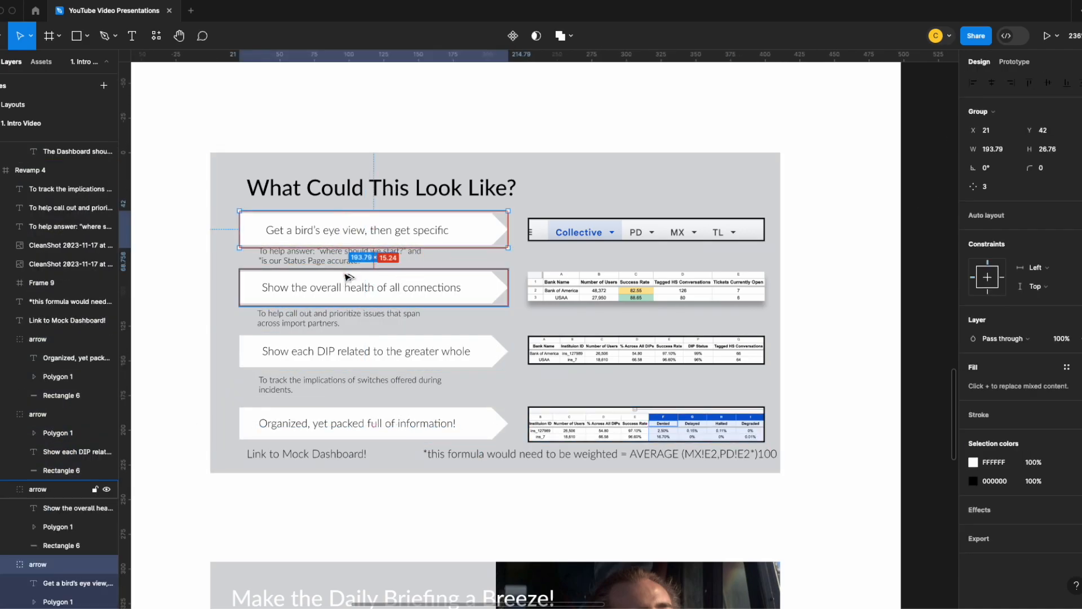
{"action": "left_click", "coordinate": [380, 342]}
{"action": "left_click", "coordinate": [302, 387]}
{"action": "left_click_drag", "start_coordinate": [302, 389], "coordinate": [303, 395]}
{"action": "left_click_drag", "start_coordinate": [307, 351], "coordinate": [307, 357]}
{"action": "left_click_drag", "start_coordinate": [311, 295], "coordinate": [311, 300]}
{"action": "left_click_drag", "start_coordinate": [313, 413], "coordinate": [315, 408]}
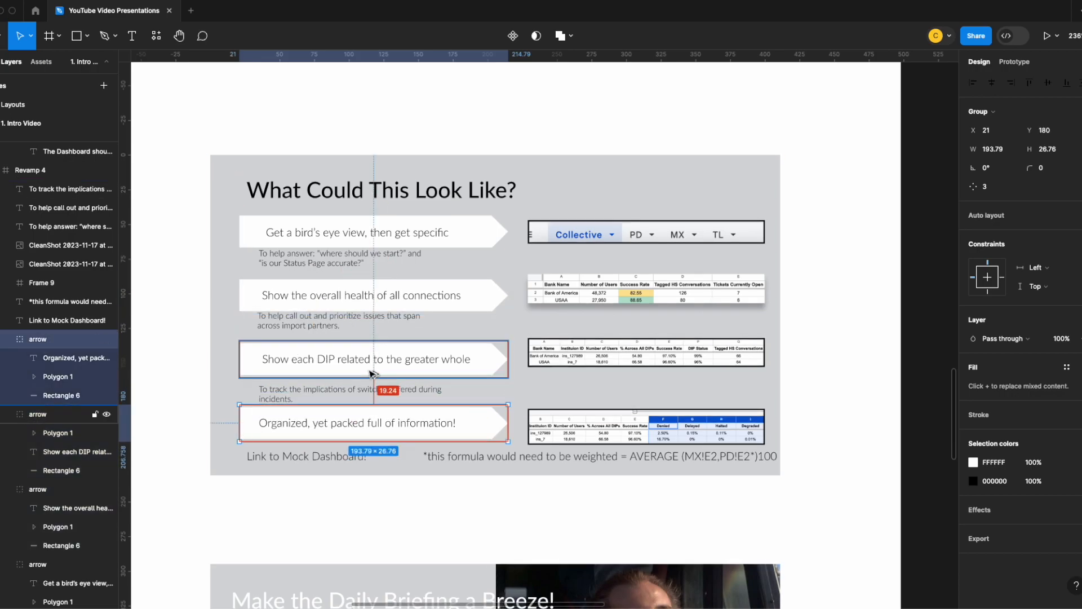
- Set the height of all four arrow groups to 26
{"action": "scroll", "coordinate": [334, 487], "scroll_direction": "up", "scroll_amount": 5}
{"action": "double_click", "coordinate": [334, 487]}
{"action": "left_click", "coordinate": [331, 391]}
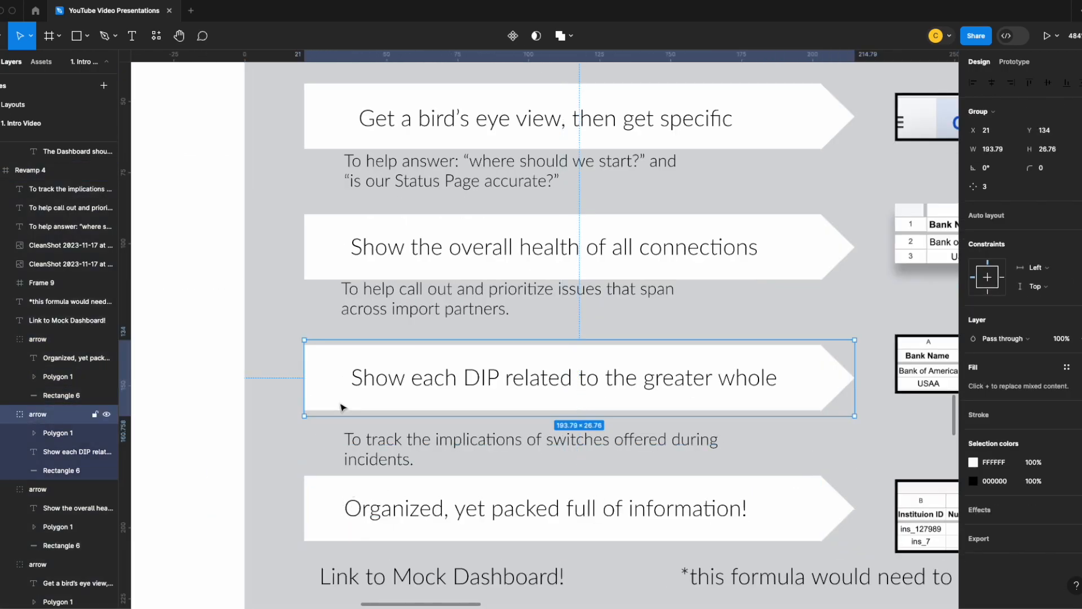
{"action": "left_click", "coordinate": [329, 135]}
{"action": "left_click", "coordinate": [340, 504]}
{"action": "key", "text": "alt"}
{"action": "key", "text": "Tab"}
{"action": "key", "text": "Tab"}
{"action": "key", "text": "Tab"}
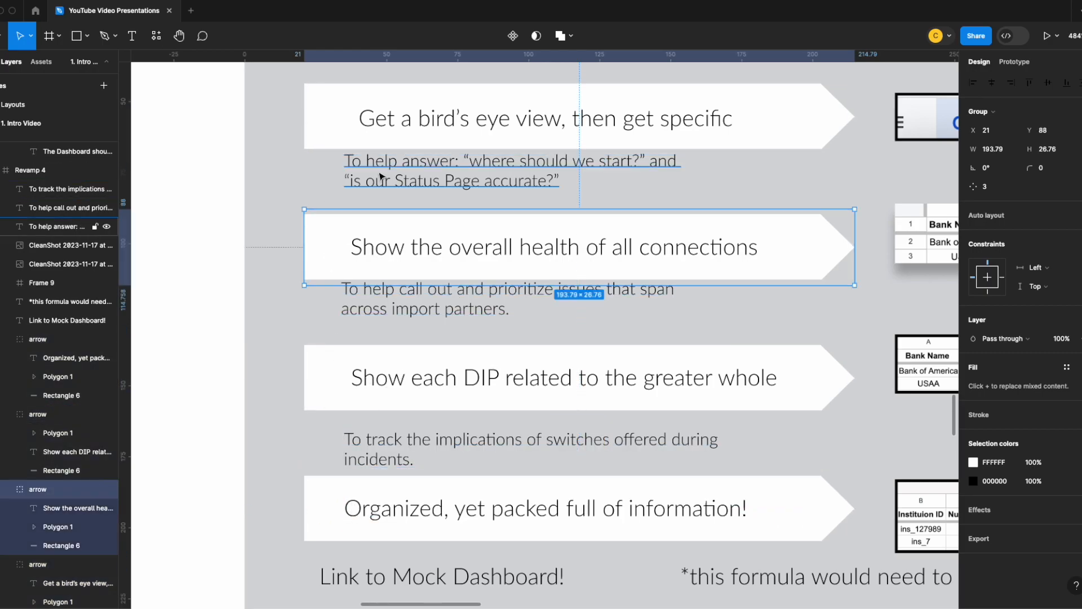
{"action": "key", "text": "shift+Tab"}
{"action": "key", "text": "shift+Tab"}
{"action": "key", "text": "shift+Tab"}
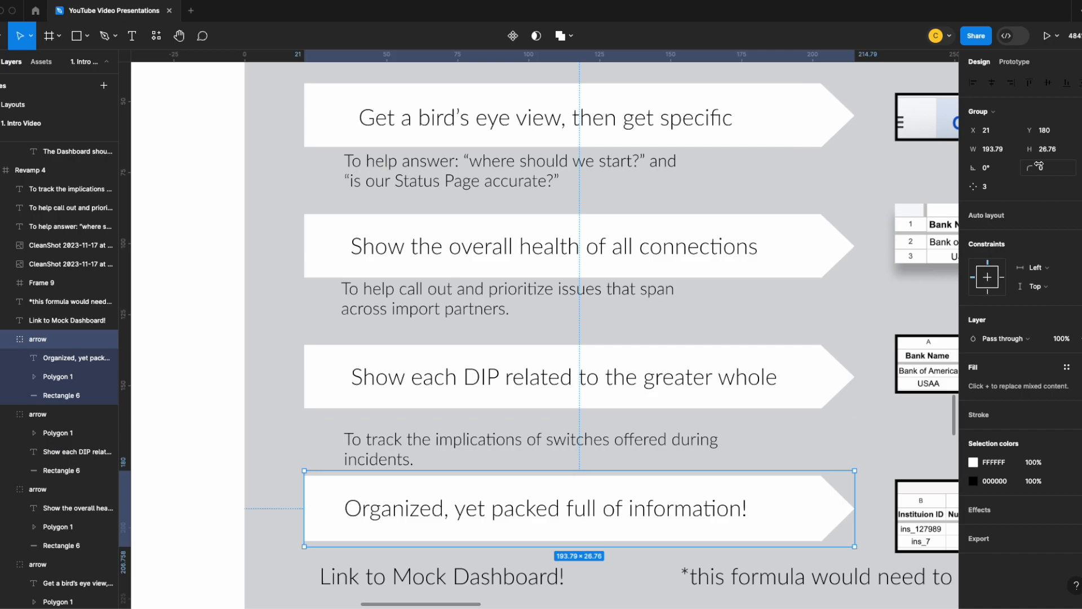
{"action": "key", "text": "alt"}
- Move the third arrow up to Y 133 and the second arrow up to Y 85
{"action": "left_click_drag", "start_coordinate": [391, 375], "coordinate": [391, 372]}
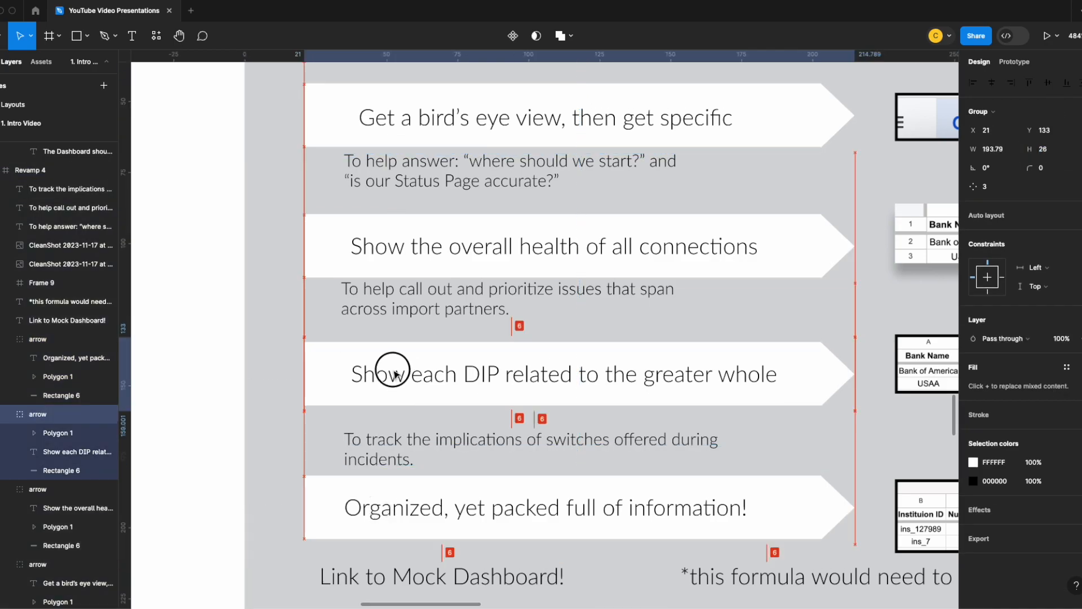
{"action": "left_click_drag", "start_coordinate": [415, 256], "coordinate": [415, 247]}
{"action": "left_click_drag", "start_coordinate": [425, 495], "coordinate": [425, 495]}
- Widen the first arrow's caption box and remove the line break between its two lines
{"action": "double_click", "coordinate": [642, 174]}
{"action": "left_click_drag", "start_coordinate": [683, 173], "coordinate": [821, 172]}
{"action": "left_click_drag", "start_coordinate": [343, 172], "coordinate": [326, 171]}
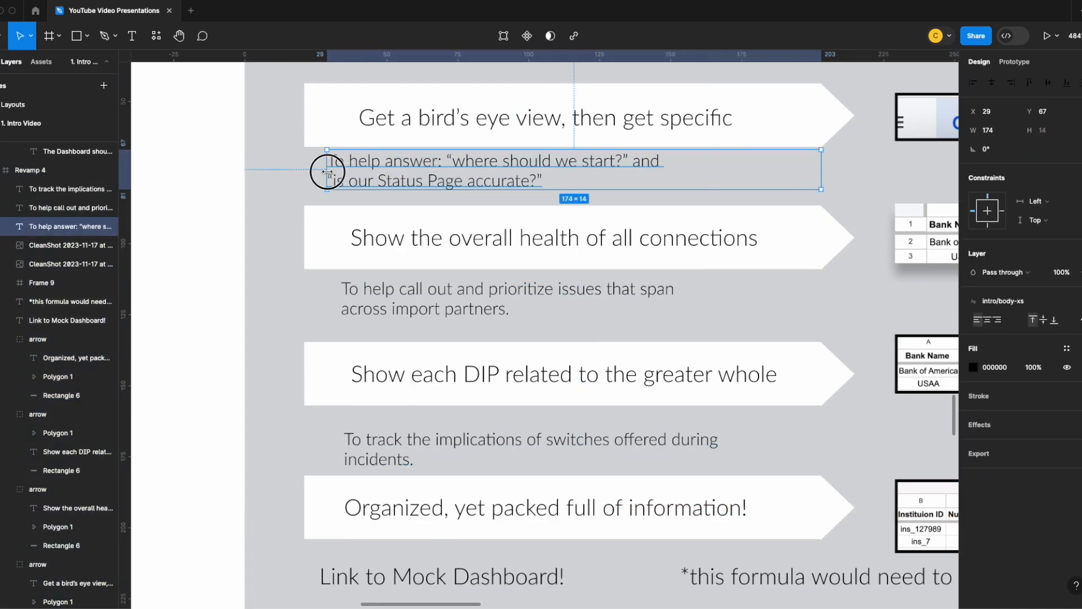
{"action": "left_click", "coordinate": [329, 180]}
{"action": "key", "text": "BackSpace"}
{"action": "left_click_drag", "start_coordinate": [821, 170], "coordinate": [768, 171]}
- Widen the second arrow's caption onto a single line and move it directly beneath the arrow's left end
{"action": "left_click", "coordinate": [676, 299]}
{"action": "left_click_drag", "start_coordinate": [688, 299], "coordinate": [857, 299]}
{"action": "left_click_drag", "start_coordinate": [593, 294], "coordinate": [559, 288]}
- Move the first caption flush with its arrow's left edge, shorten its opening to "To answer:" and widen it to one line
{"action": "left_click_drag", "start_coordinate": [535, 172], "coordinate": [513, 169]}
{"action": "double_click", "coordinate": [360, 159]}
{"action": "left_click", "coordinate": [360, 160]}
{"action": "key", "text": "BackSpace"}
{"action": "key", "text": "BackSpace"}
{"action": "key", "text": "BackSpace"}
{"action": "key", "text": "BackSpace"}
{"action": "key", "text": "BackSpace"}
{"action": "left_click_drag", "start_coordinate": [745, 160], "coordinate": [823, 161]}
- Move the third caption to X 21, Y 158 under its arrow, widen it to 182 and join its text into one line
{"action": "left_click", "coordinate": [510, 451]}
{"action": "left_click_drag", "start_coordinate": [510, 452], "coordinate": [470, 432]}
{"action": "left_click_drag", "start_coordinate": [686, 423], "coordinate": [831, 421]}
{"action": "double_click", "coordinate": [306, 440]}
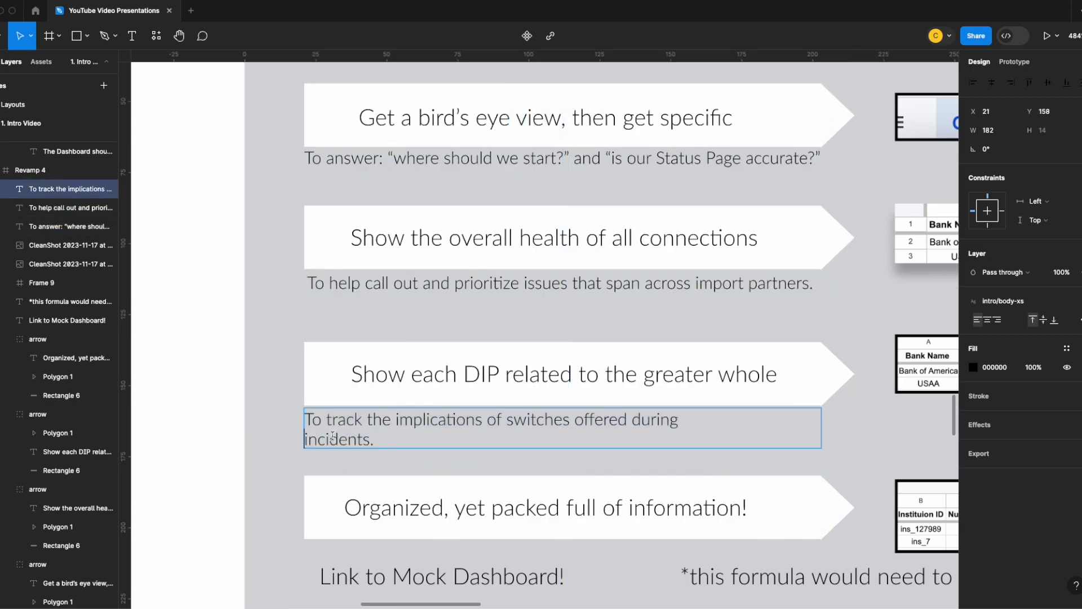
{"action": "key", "text": "BackSpace"}
{"action": "left_click", "coordinate": [823, 412]}
- Nudge the second arrow down 3 px and the third down 1 px, and shift their captions down to match
{"action": "left_click", "coordinate": [507, 496]}
{"action": "scroll", "coordinate": [474, 253], "scroll_direction": "up", "scroll_amount": 2}
{"action": "left_click", "coordinate": [473, 197]}
{"action": "left_click", "coordinate": [482, 330]}
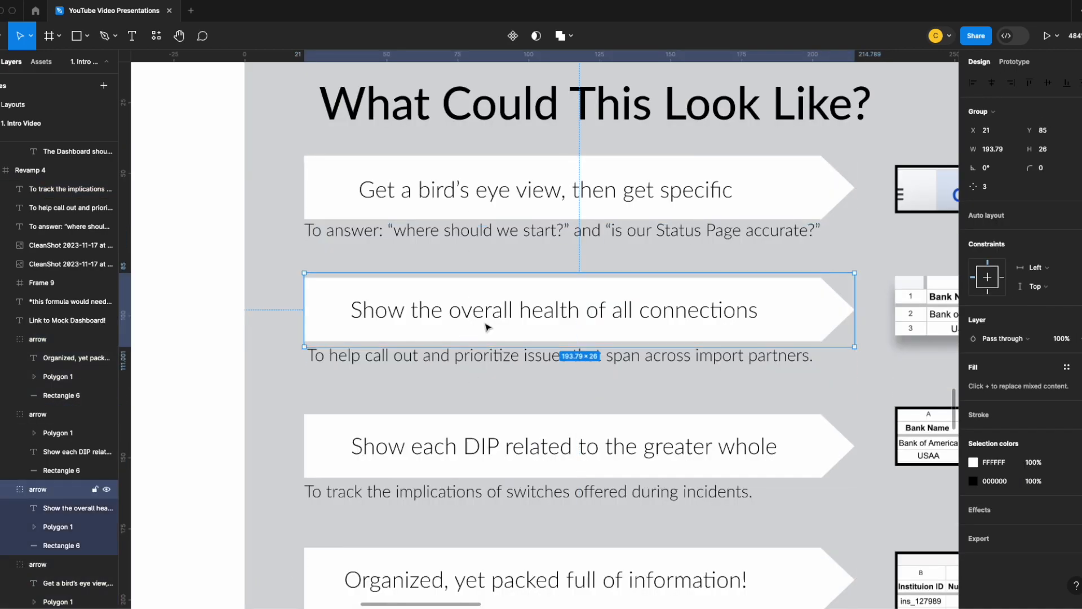
{"action": "key", "text": "Down"}
{"action": "key", "text": "Down"}
{"action": "key", "text": "Down"}
{"action": "left_click", "coordinate": [506, 424]}
{"action": "key", "text": "Down"}
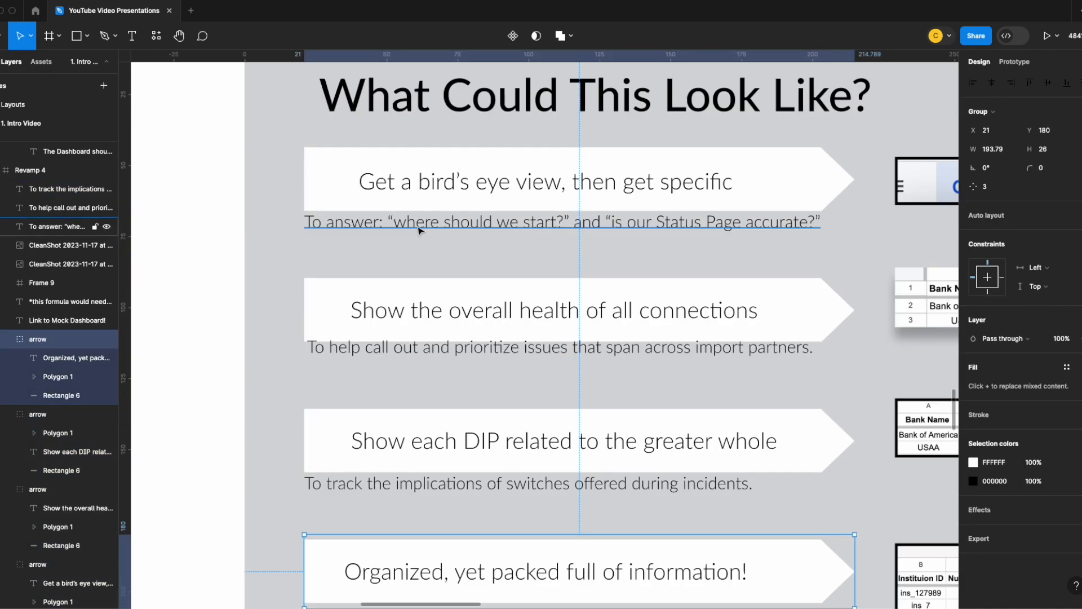
{"action": "left_click", "coordinate": [430, 352]}
{"action": "left_click", "coordinate": [416, 486]}
- Apply the body-xs text style to "Link to Mock Dashboard!" and move it beneath the bottom arrow, flush with its left edge
{"action": "scroll", "coordinate": [417, 451], "scroll_direction": "down", "scroll_amount": 2}
{"action": "scroll", "coordinate": [419, 435], "scroll_direction": "down", "scroll_amount": 2}
{"action": "left_click", "coordinate": [419, 502]}
{"action": "left_click", "coordinate": [546, 521]}
{"action": "left_click", "coordinate": [1004, 301]}
{"action": "left_click", "coordinate": [1004, 483]}
{"action": "left_click_drag", "start_coordinate": [463, 504], "coordinate": [419, 483]}
{"action": "left_click", "coordinate": [611, 510]}
{"action": "scroll", "coordinate": [611, 509], "scroll_direction": "down", "scroll_amount": 2}
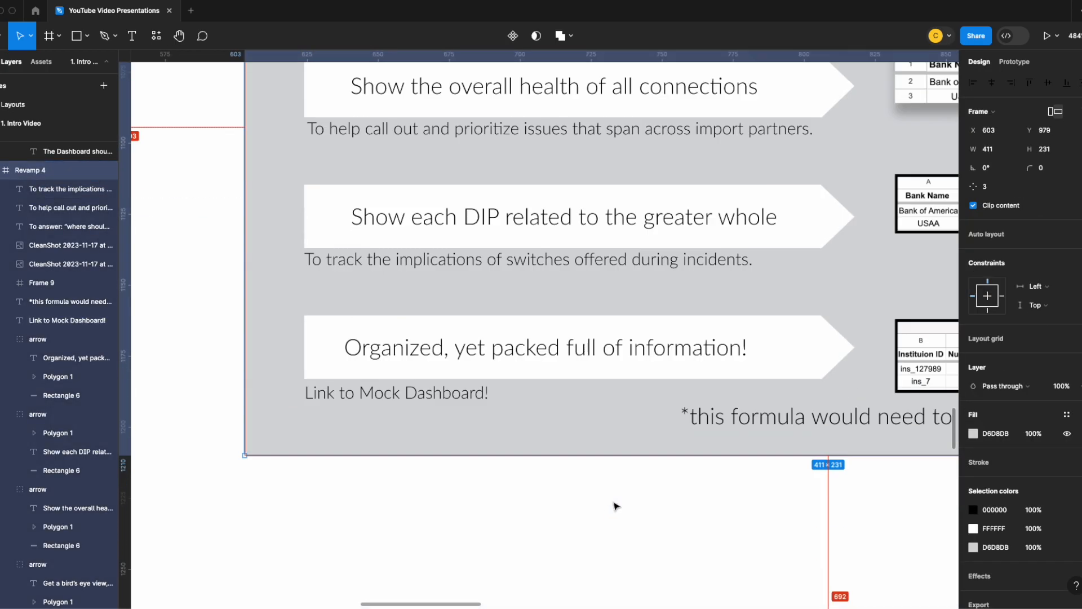
- Add an asterisk to the end of "Show the overall health of all connections" in the second arrow
{"action": "scroll", "coordinate": [648, 451], "scroll_direction": "down", "scroll_amount": 3}
{"action": "scroll", "coordinate": [733, 373], "scroll_direction": "left", "scroll_amount": 8}
{"action": "left_click", "coordinate": [749, 374]}
{"action": "scroll", "coordinate": [749, 375], "scroll_direction": "right", "scroll_amount": 9}
{"action": "double_click", "coordinate": [647, 341]}
{"action": "double_click", "coordinate": [647, 342]}
{"action": "type", "text": "*"}
{"action": "left_click_drag", "start_coordinate": [645, 339], "coordinate": [653, 339]}
{"action": "left_click", "coordinate": [648, 588]}
- Apply the body-xs text style to the "*this formula would need to be weighted" note
{"action": "scroll", "coordinate": [648, 564], "scroll_direction": "down", "scroll_amount": 3}
{"action": "scroll", "coordinate": [848, 546], "scroll_direction": "up", "scroll_amount": 2}
{"action": "scroll", "coordinate": [847, 546], "scroll_direction": "right", "scroll_amount": 4}
{"action": "left_click", "coordinate": [737, 530]}
{"action": "left_click", "coordinate": [737, 530]}
{"action": "left_click", "coordinate": [1080, 302]}
{"action": "left_click", "coordinate": [1004, 483]}
- Move the formula note below the second table screenshot and break it onto a new line before "= AVERAGE"
{"action": "left_click_drag", "start_coordinate": [678, 525], "coordinate": [751, 345]}
{"action": "left_click_drag", "start_coordinate": [790, 346], "coordinate": [753, 346]}
{"action": "double_click", "coordinate": [644, 345]}
{"action": "key", "text": "Return"}
{"action": "scroll", "coordinate": [663, 340], "scroll_direction": "down", "scroll_amount": 3}
{"action": "scroll", "coordinate": [671, 394], "scroll_direction": "left", "scroll_amount": 6}
{"action": "left_click", "coordinate": [694, 500]}
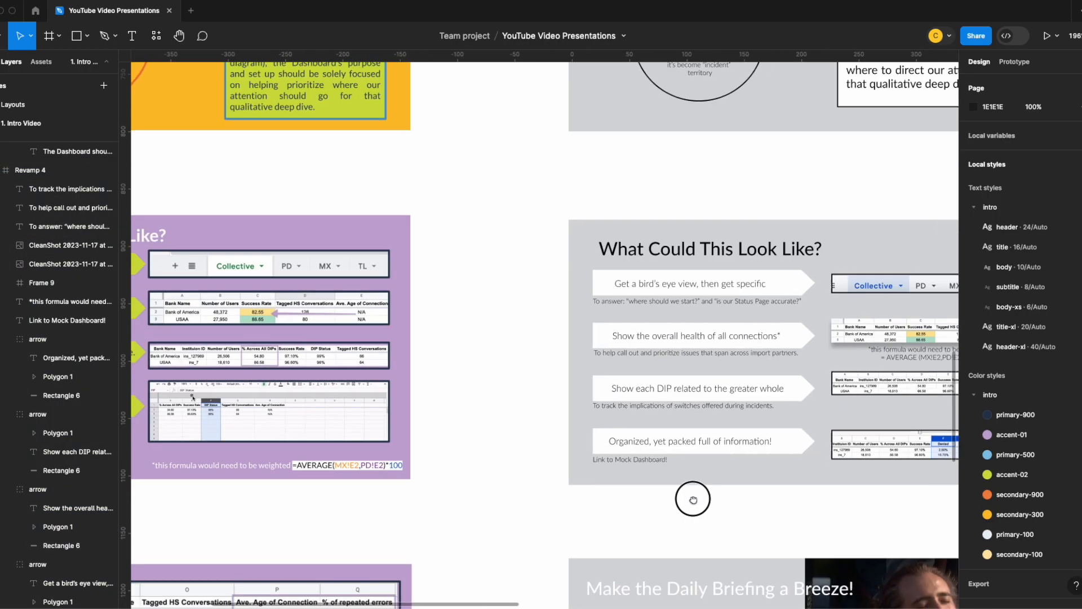
- Nudge the four captions beneath the arrows on the "What Could This Look Like?" wireframe slightly right, lining up their left edges at X 25
{"action": "scroll", "coordinate": [694, 496], "scroll_direction": "down", "scroll_amount": 4}
{"action": "scroll", "coordinate": [646, 449], "scroll_direction": "up", "scroll_amount": 5}
{"action": "left_click", "coordinate": [557, 283]}
{"action": "left_click_drag", "start_coordinate": [557, 283], "coordinate": [557, 287]}
{"action": "left_click_drag", "start_coordinate": [517, 356], "coordinate": [522, 363]}
{"action": "left_click_drag", "start_coordinate": [507, 426], "coordinate": [513, 432]}
{"action": "left_click", "coordinate": [483, 502]}
{"action": "left_click", "coordinate": [406, 478]}
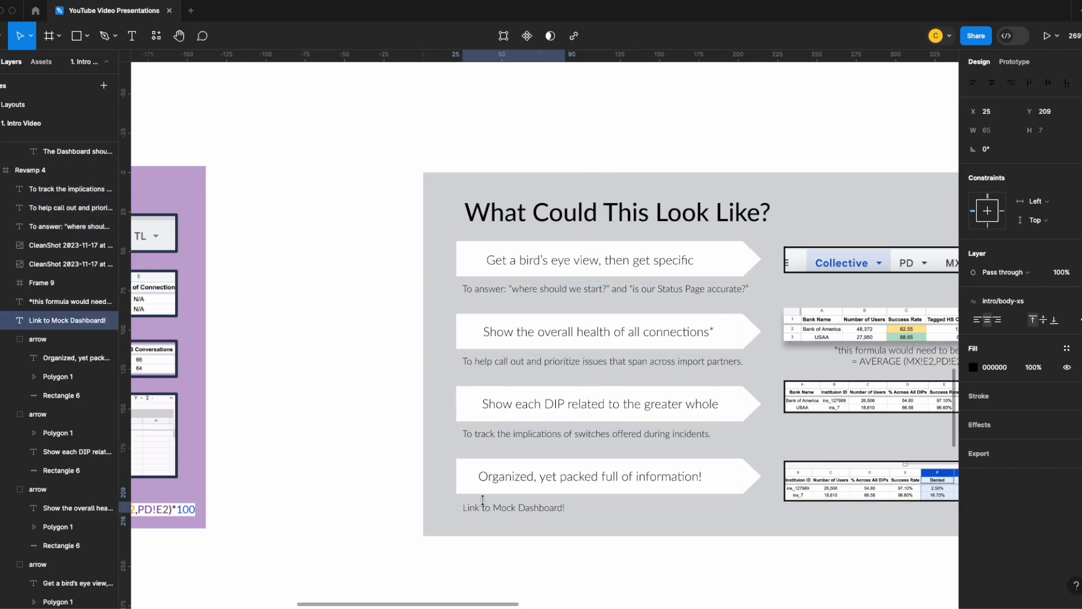
{"action": "scroll", "coordinate": [406, 478], "scroll_direction": "down", "scroll_amount": 5}
{"action": "left_click_drag", "start_coordinate": [396, 454], "coordinate": [469, 410]}
- Compare the colored original slides with their gray redesigned wireframes, from the title slide through "The Next Best Step..."
{"action": "scroll", "coordinate": [474, 417], "scroll_direction": "down", "scroll_amount": 6}
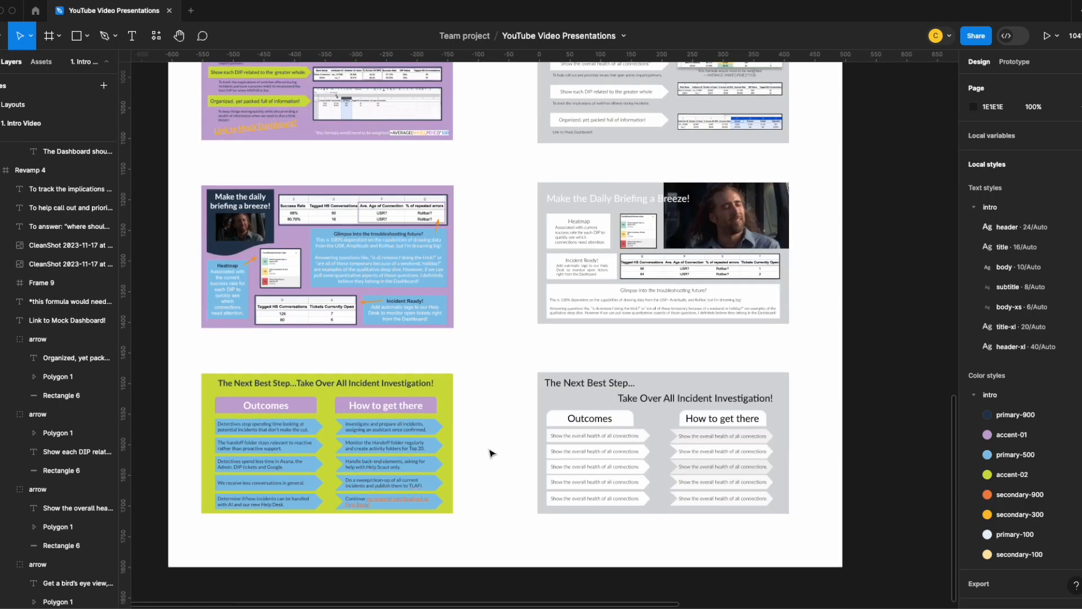
{"action": "scroll", "coordinate": [496, 445], "scroll_direction": "up", "scroll_amount": 10}
{"action": "scroll", "coordinate": [510, 448], "scroll_direction": "up", "scroll_amount": 3}
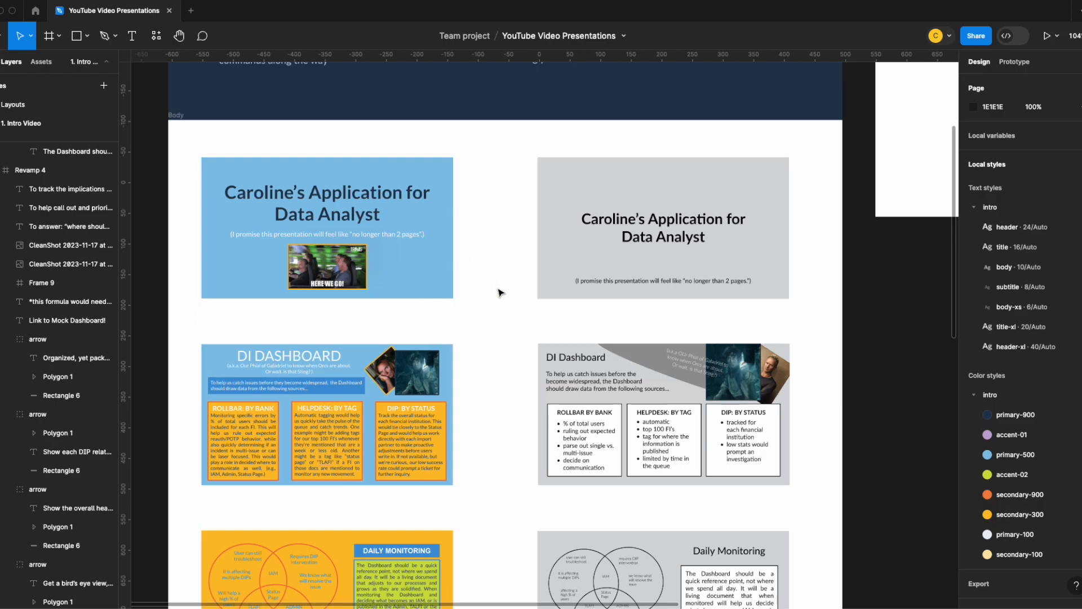
{"action": "scroll", "coordinate": [498, 293], "scroll_direction": "down", "scroll_amount": 3}
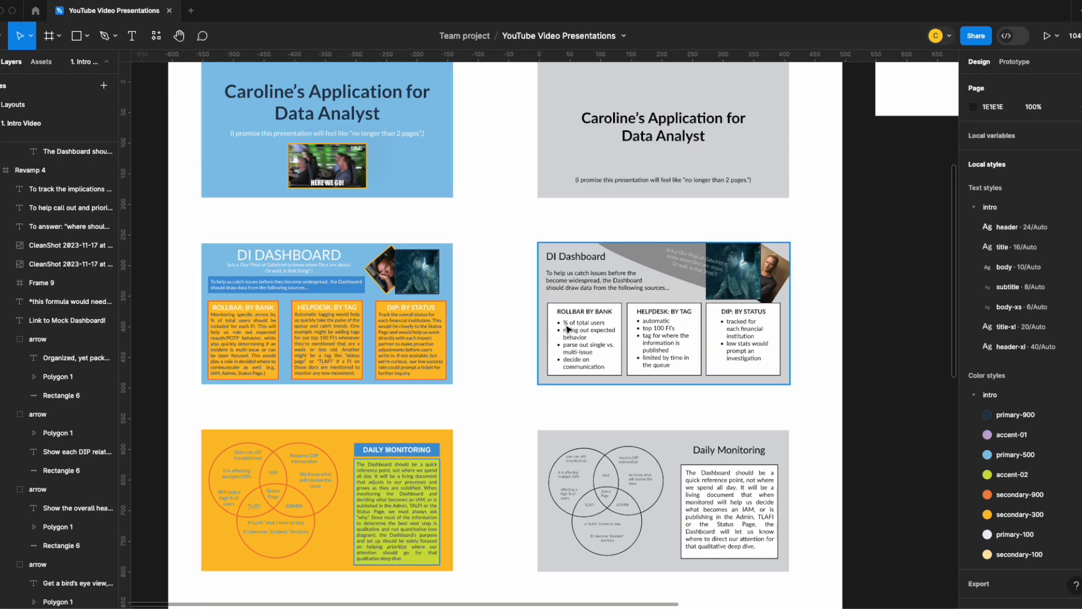
{"action": "scroll", "coordinate": [507, 312], "scroll_direction": "down", "scroll_amount": 4}
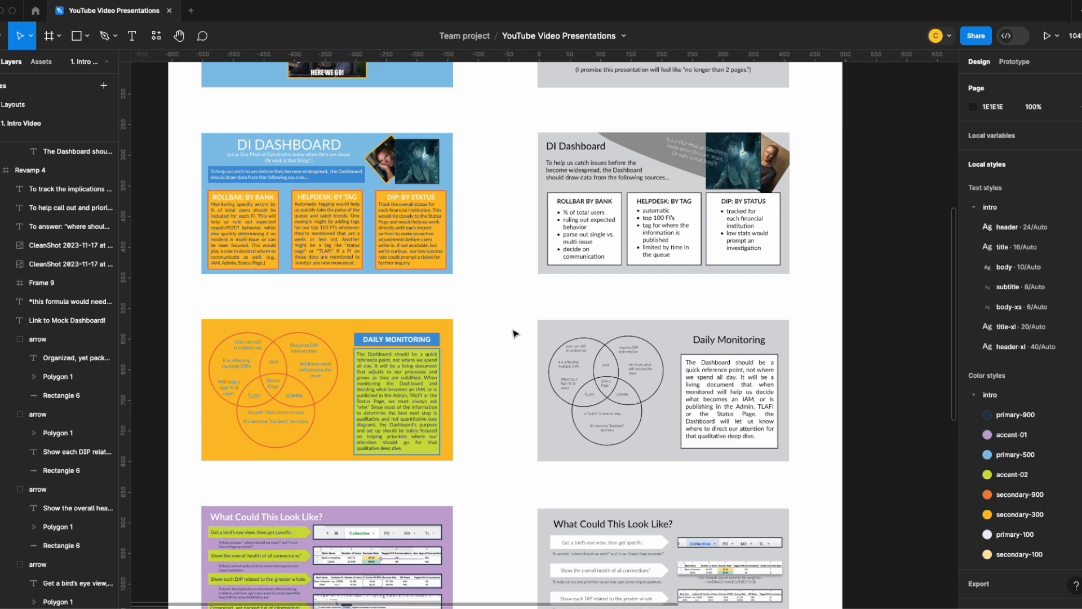
{"action": "scroll", "coordinate": [503, 340], "scroll_direction": "down", "scroll_amount": 3}
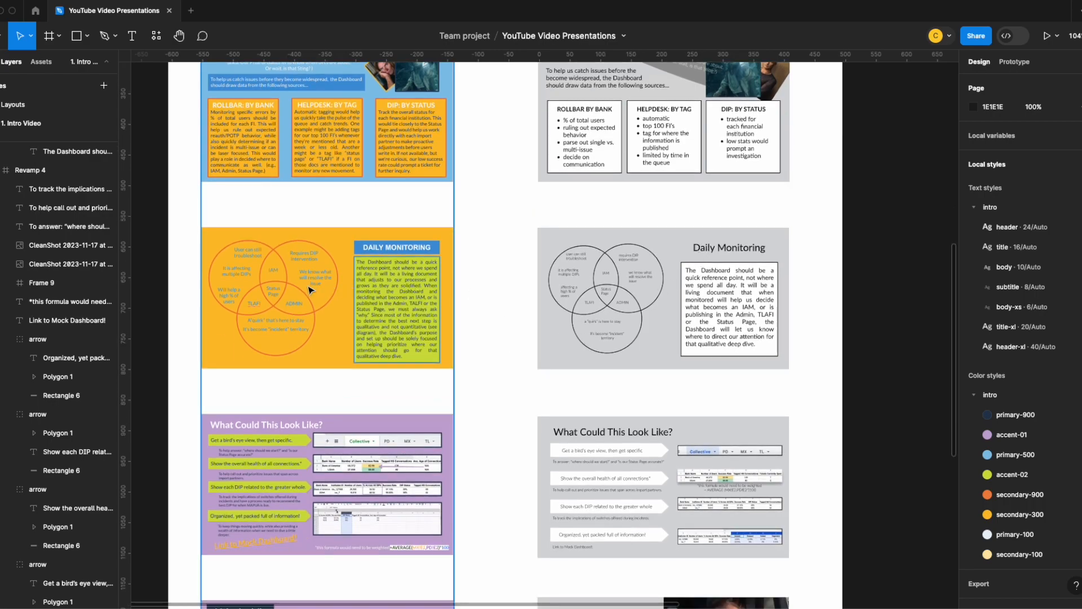
{"action": "scroll", "coordinate": [504, 303], "scroll_direction": "down", "scroll_amount": 6}
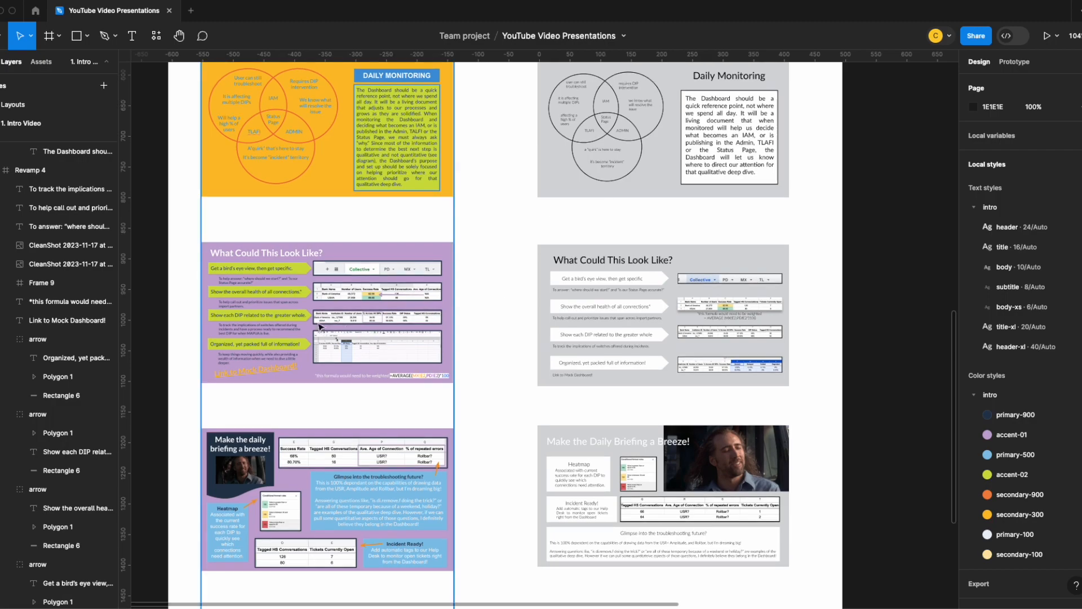
{"action": "scroll", "coordinate": [492, 312], "scroll_direction": "down", "scroll_amount": 6}
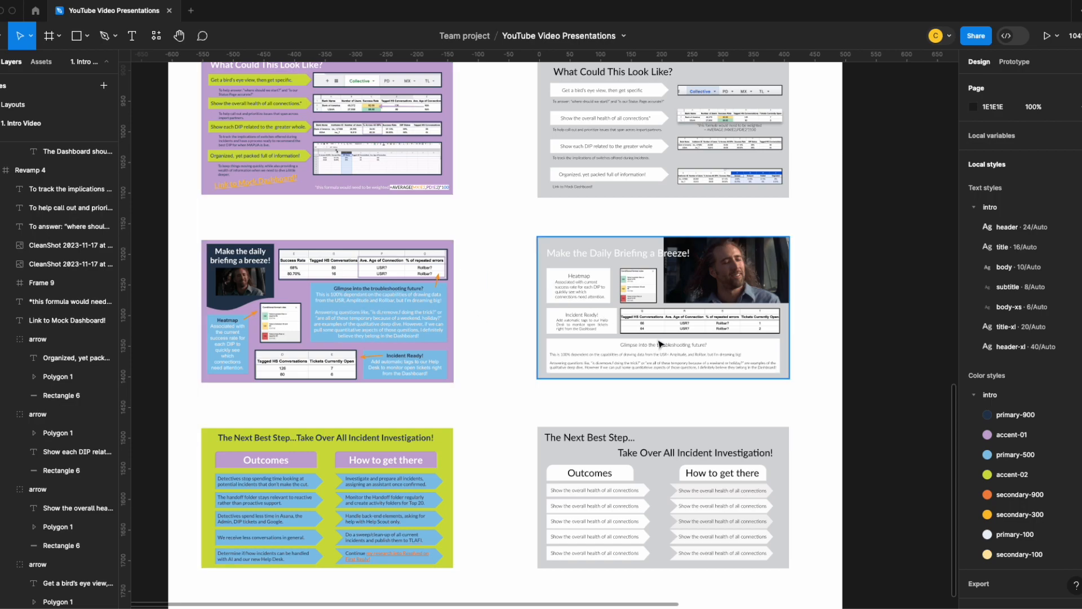
{"action": "scroll", "coordinate": [494, 325], "scroll_direction": "down", "scroll_amount": 3}
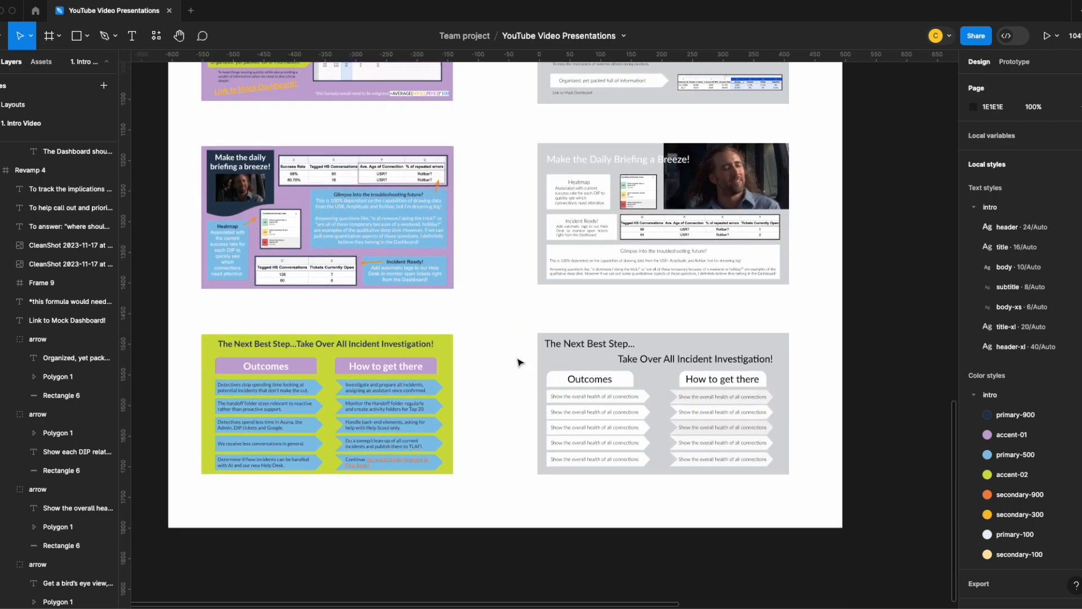
{"action": "scroll", "coordinate": [529, 386], "scroll_direction": "up", "scroll_amount": 14}
{"action": "scroll", "coordinate": [528, 385], "scroll_direction": "up", "scroll_amount": 13}
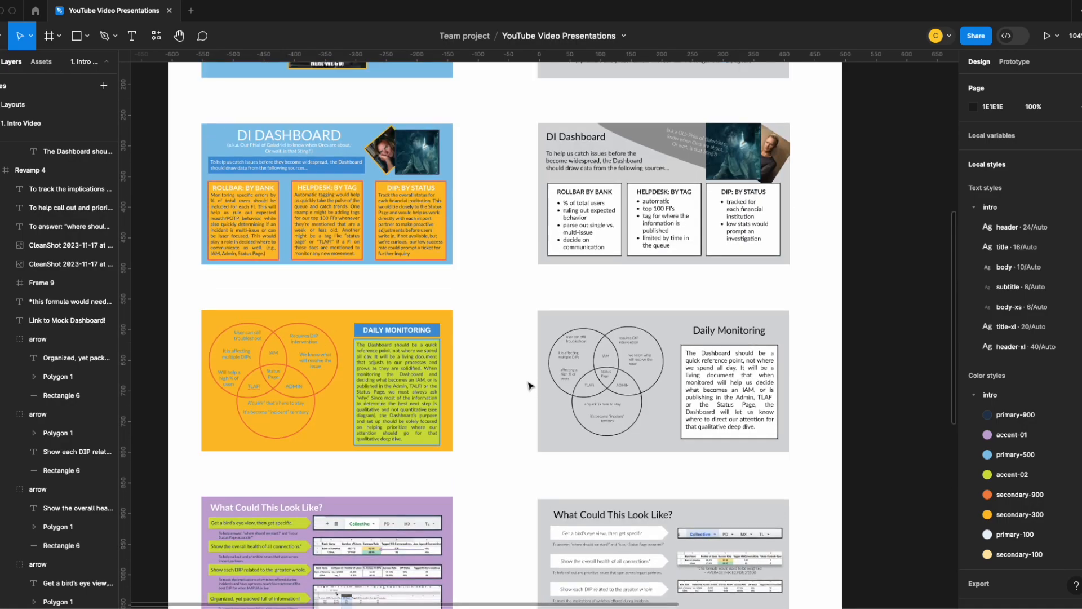
{"action": "scroll", "coordinate": [524, 373], "scroll_direction": "down", "scroll_amount": 6}
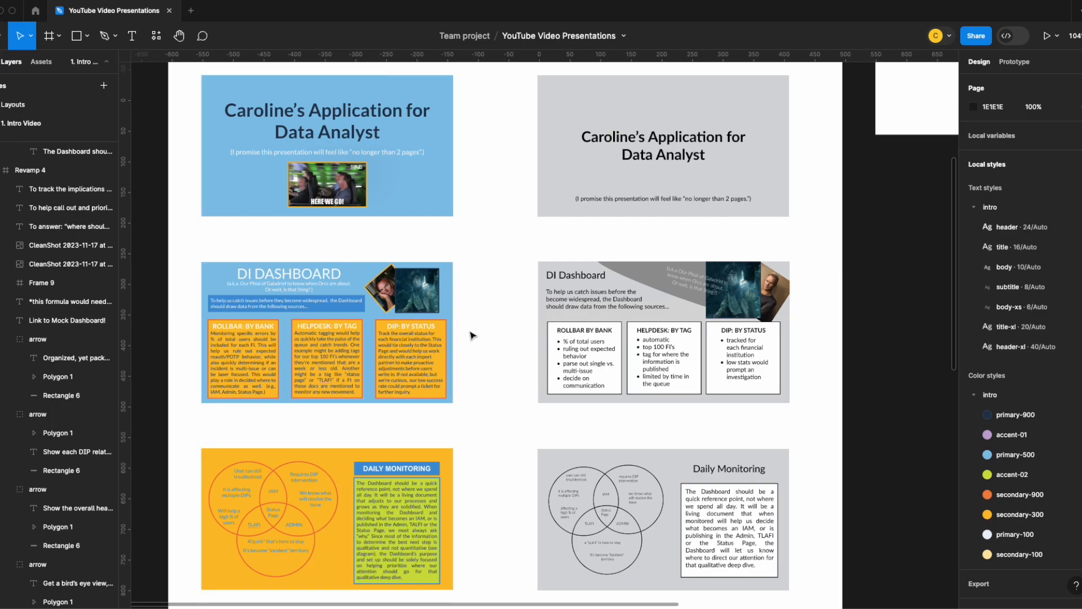
{"action": "scroll", "coordinate": [496, 324], "scroll_direction": "down", "scroll_amount": 5}
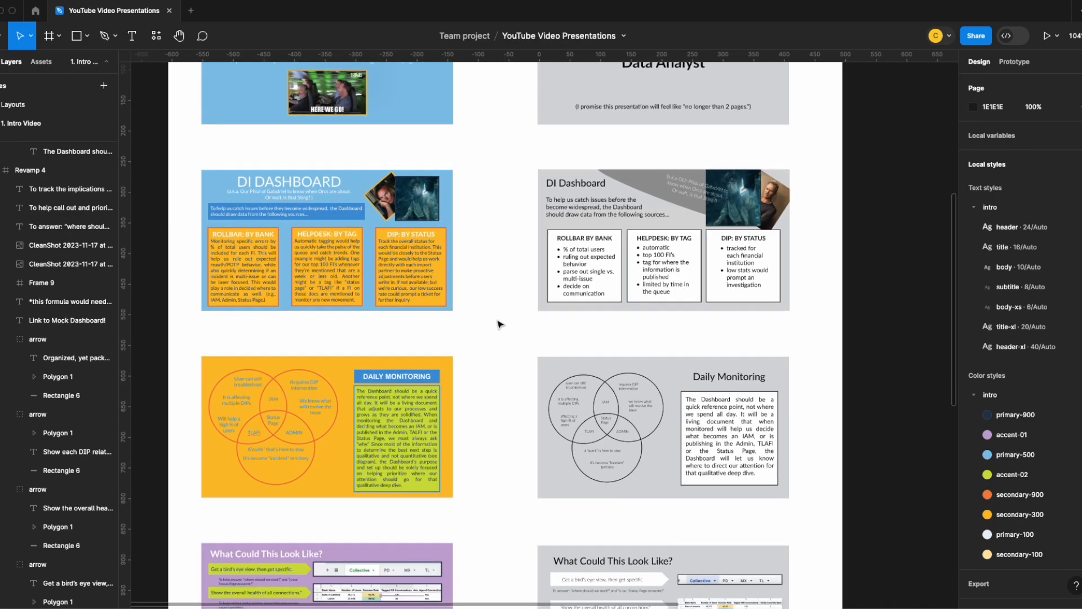
{"action": "scroll", "coordinate": [719, 361], "scroll_direction": "down", "scroll_amount": 4}
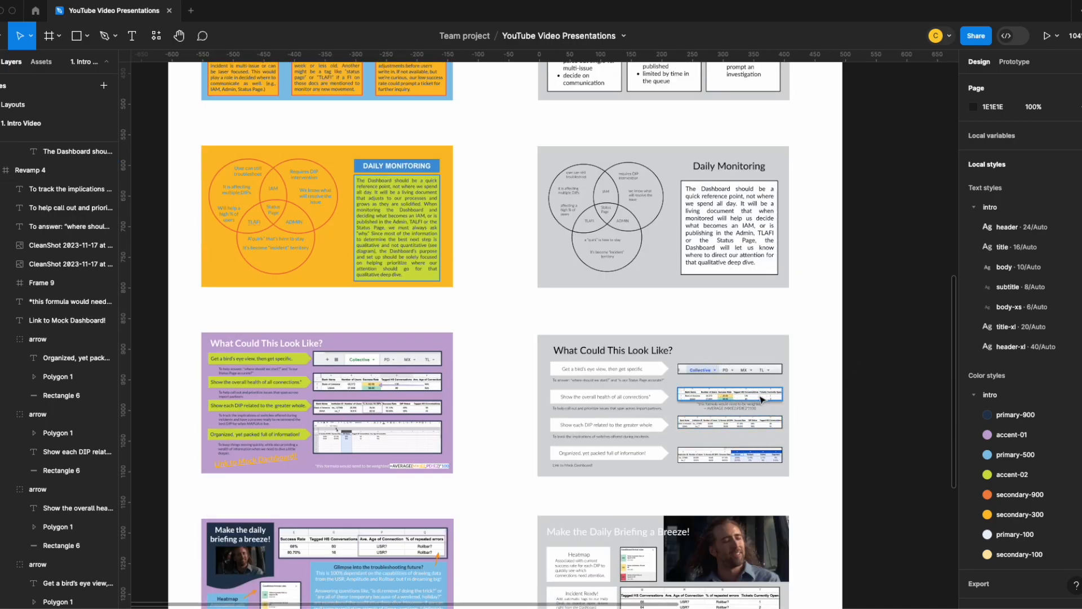
- Inspect the design properties of the gray "What Could This Look Like?" frame, including its fill and selection colors
{"action": "left_click", "coordinate": [747, 377]}
{"action": "scroll", "coordinate": [1015, 490], "scroll_direction": "down", "scroll_amount": 1}
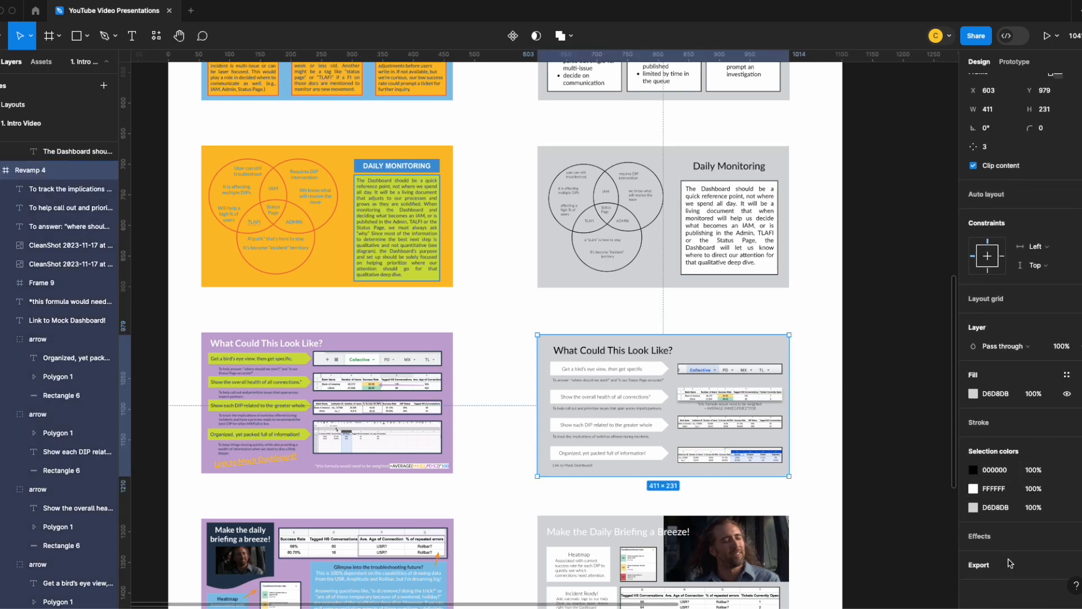
{"action": "left_click", "coordinate": [801, 455]}
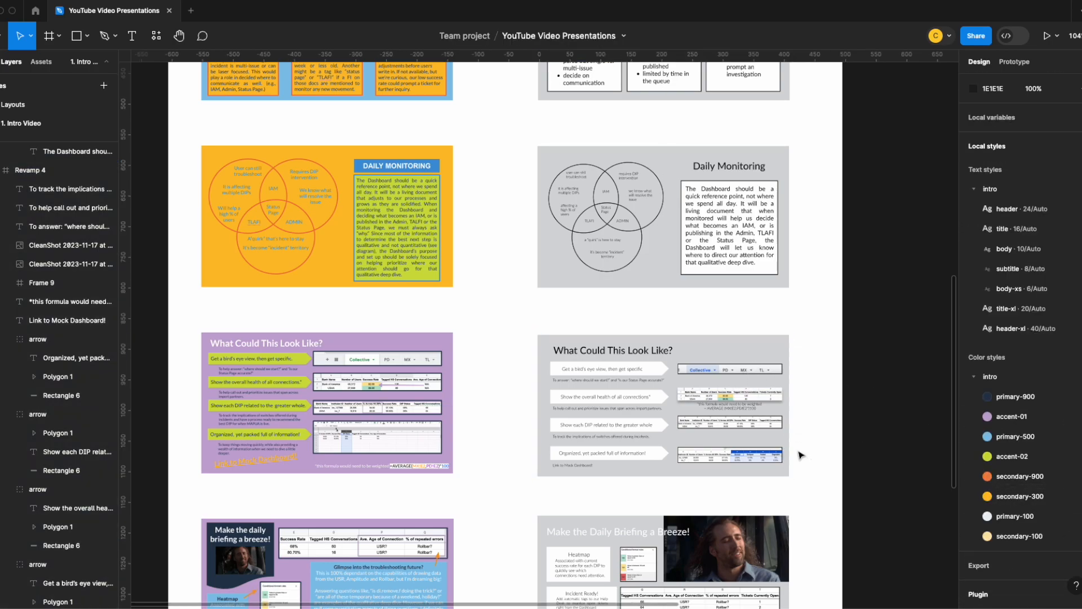
- Review the wireframe layouts again beside the originals, checking them against the Wireframes, Text and Color Style outline in the header
{"action": "scroll", "coordinate": [804, 436], "scroll_direction": "down", "scroll_amount": 5}
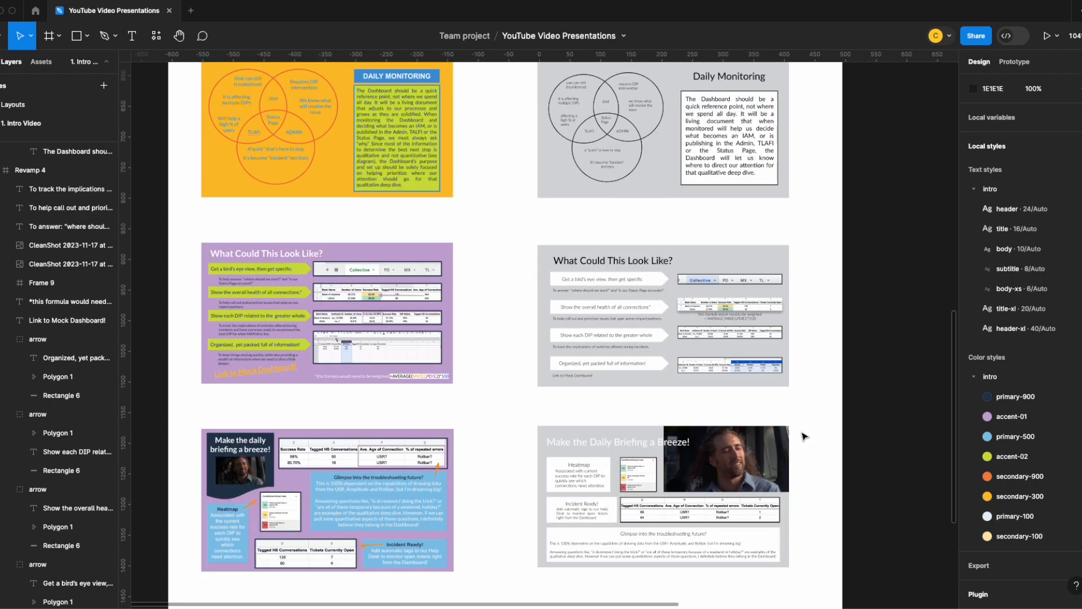
{"action": "scroll", "coordinate": [804, 436], "scroll_direction": "down", "scroll_amount": 4}
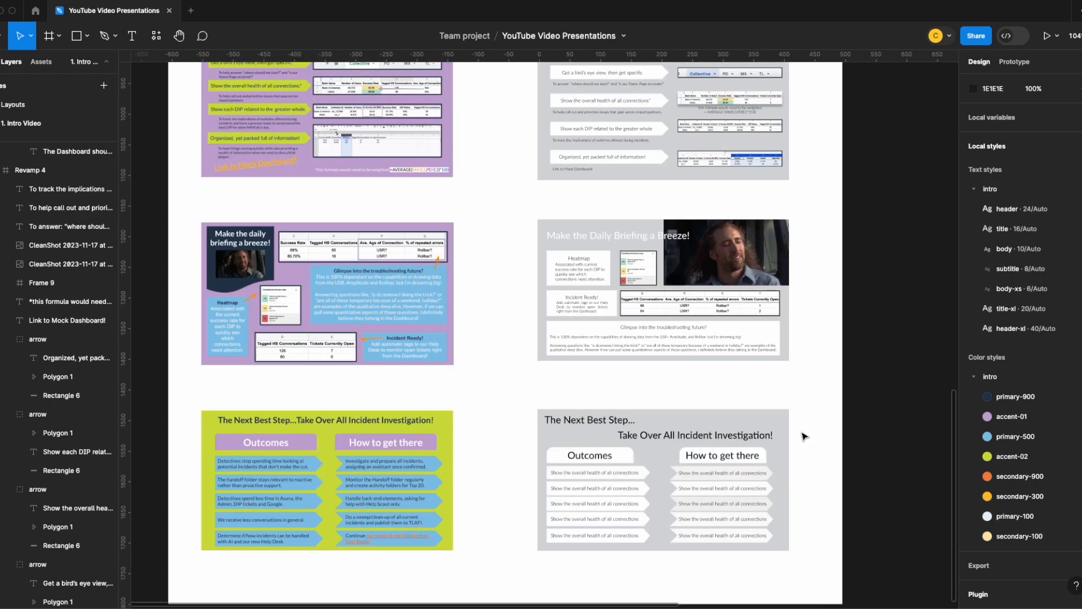
{"action": "scroll", "coordinate": [805, 436], "scroll_direction": "up", "scroll_amount": 18}
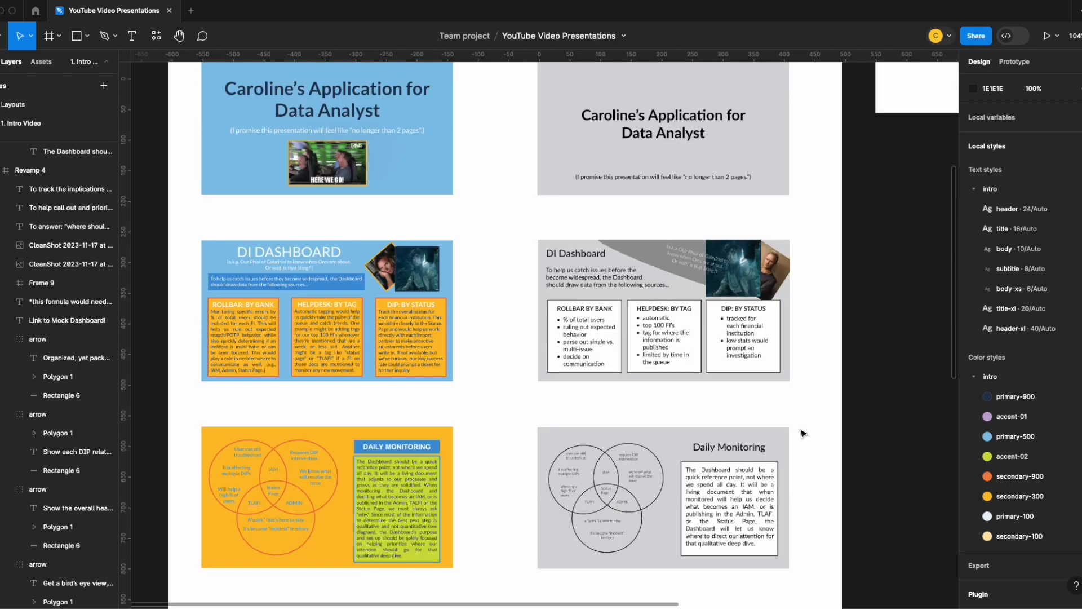
{"action": "scroll", "coordinate": [805, 434], "scroll_direction": "up", "scroll_amount": 4}
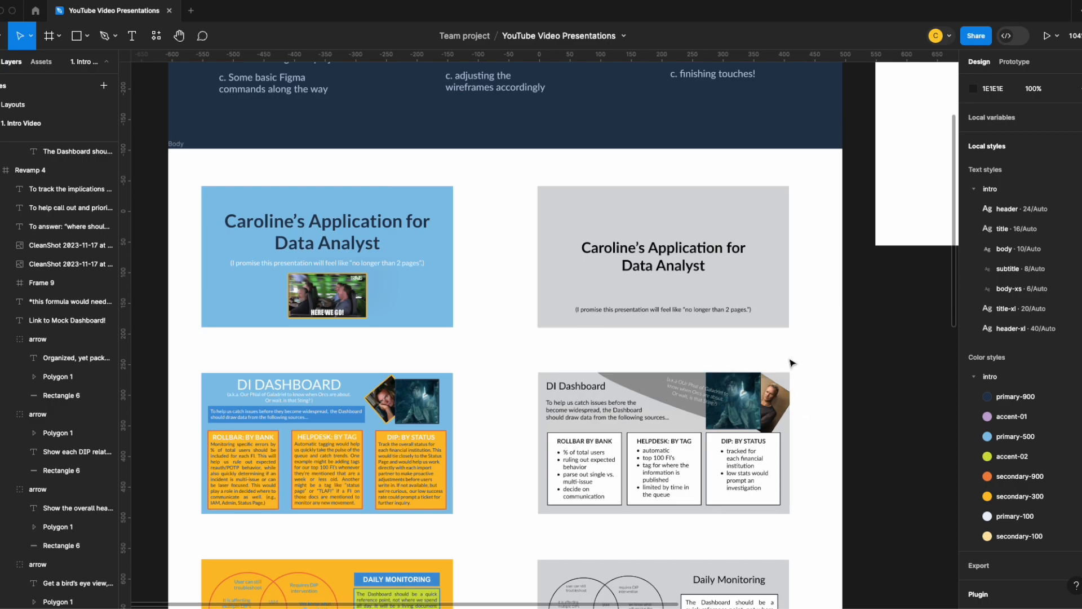
{"action": "scroll", "coordinate": [797, 371], "scroll_direction": "down", "scroll_amount": 5}
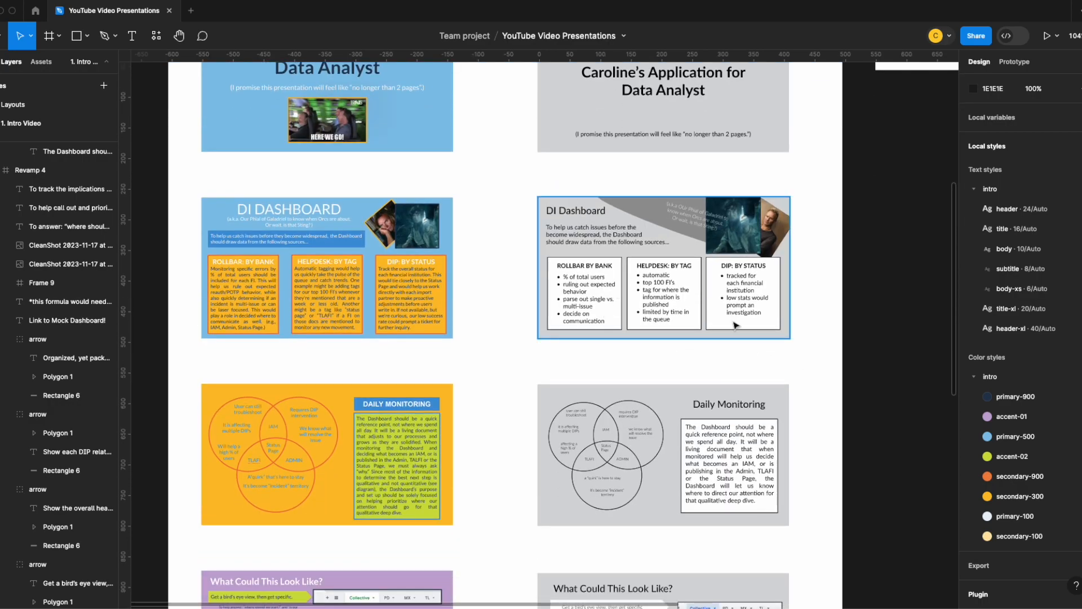
{"action": "scroll", "coordinate": [663, 420], "scroll_direction": "down", "scroll_amount": 8}
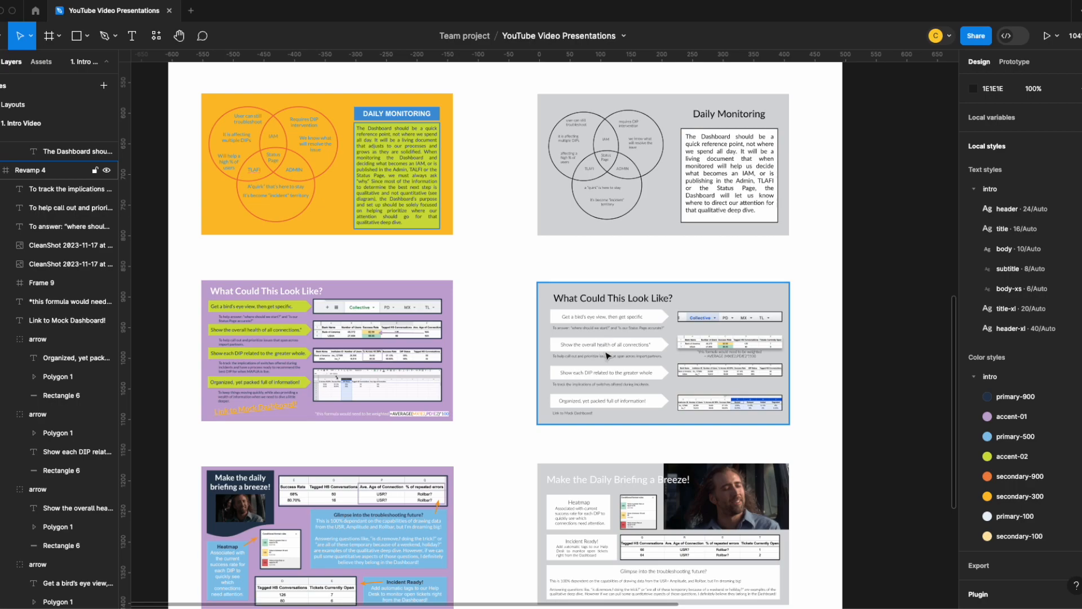
{"action": "scroll", "coordinate": [607, 356], "scroll_direction": "down", "scroll_amount": 2}
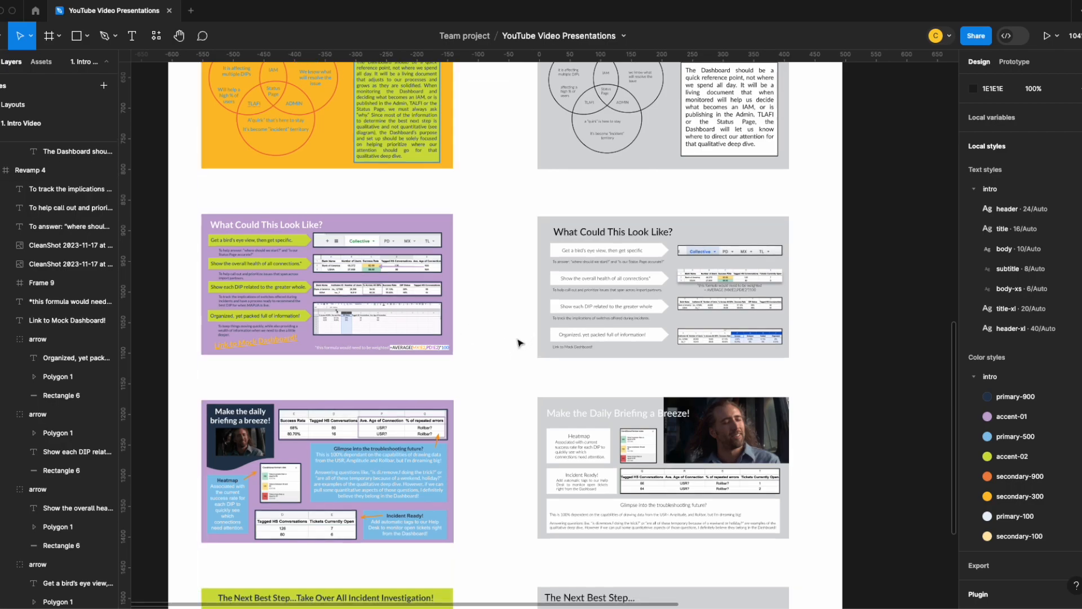
{"action": "scroll", "coordinate": [517, 342], "scroll_direction": "down", "scroll_amount": 2}
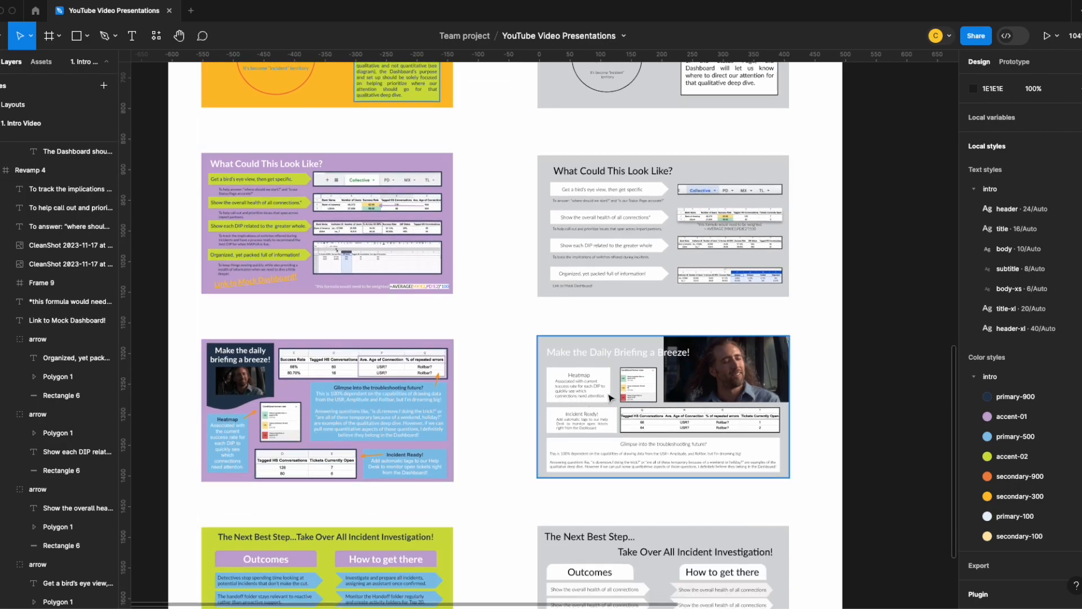
{"action": "scroll", "coordinate": [500, 380], "scroll_direction": "down", "scroll_amount": 3}
{"action": "scroll", "coordinate": [500, 382], "scroll_direction": "down", "scroll_amount": 3}
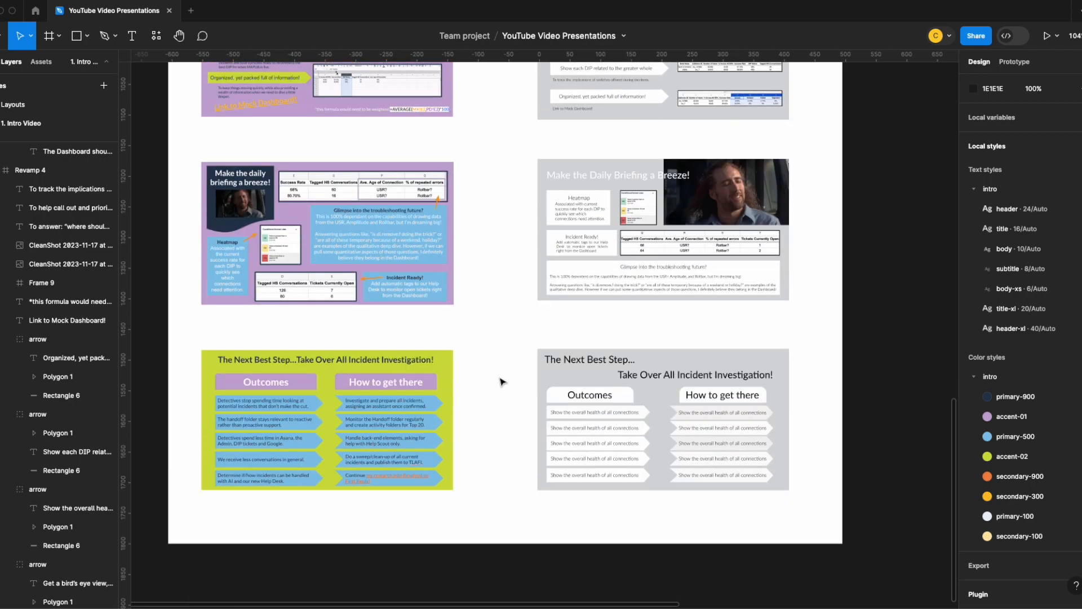
{"action": "scroll", "coordinate": [500, 382], "scroll_direction": "up", "scroll_amount": 20}
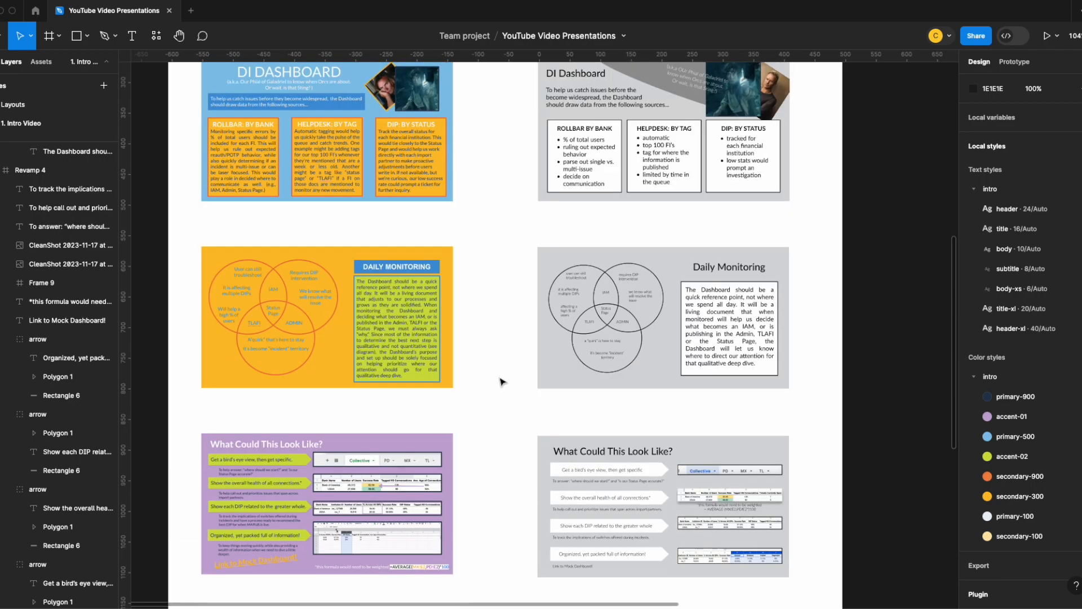
{"action": "scroll", "coordinate": [500, 382], "scroll_direction": "up", "scroll_amount": 2}
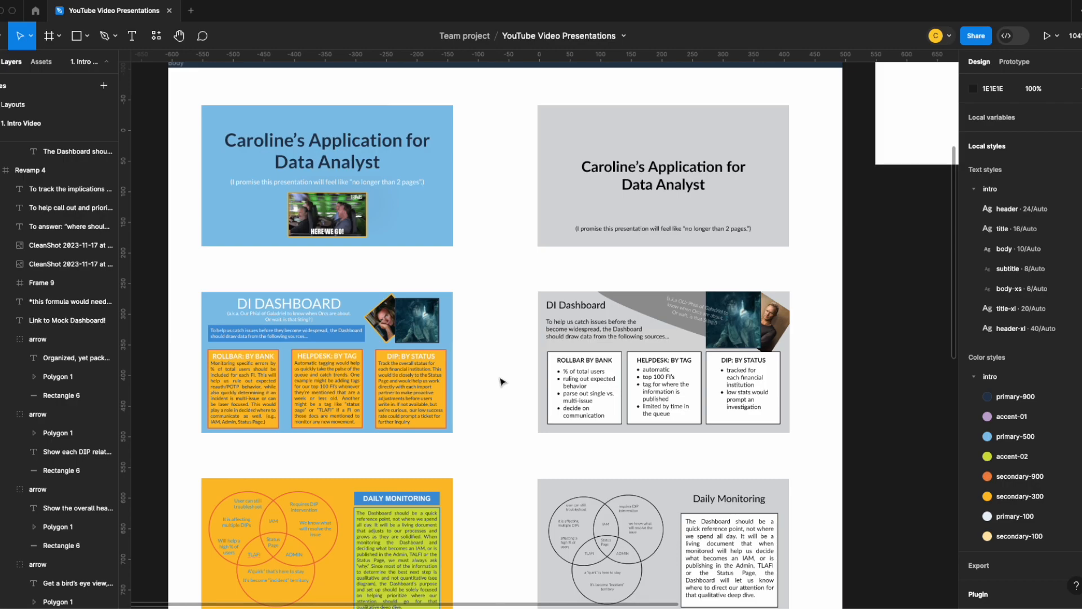
{"action": "scroll", "coordinate": [500, 381], "scroll_direction": "down", "scroll_amount": 6}
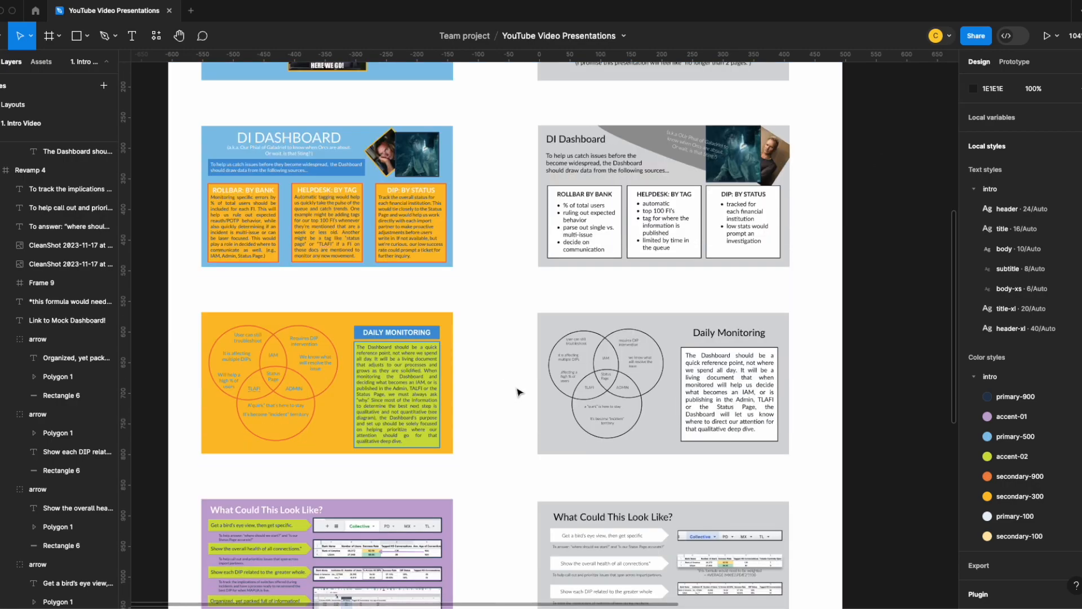
{"action": "scroll", "coordinate": [503, 383], "scroll_direction": "up", "scroll_amount": 15}
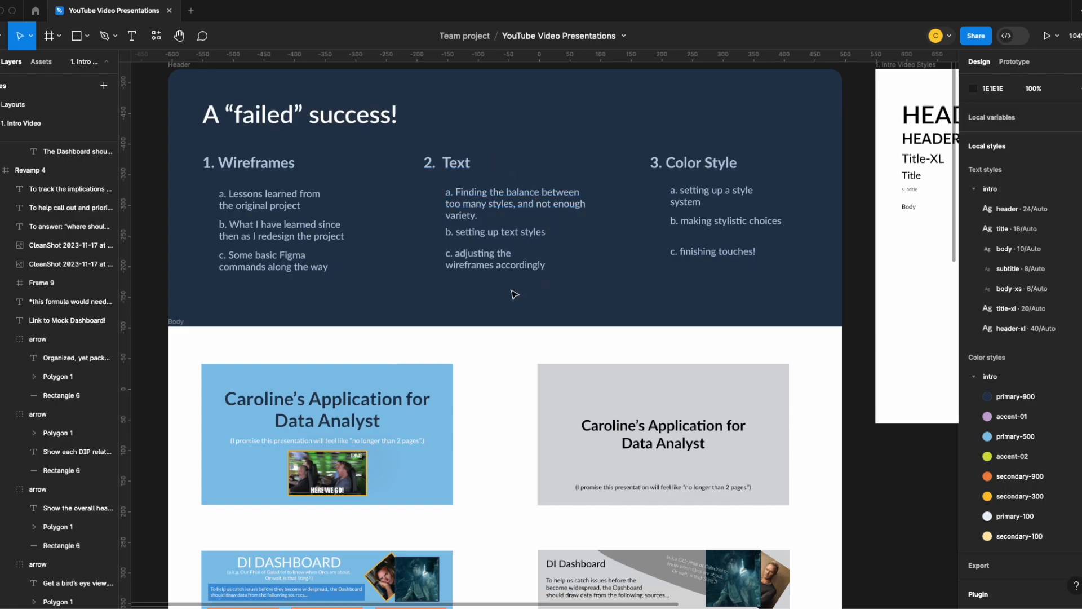
{"action": "scroll", "coordinate": [507, 338], "scroll_direction": "down", "scroll_amount": 10}
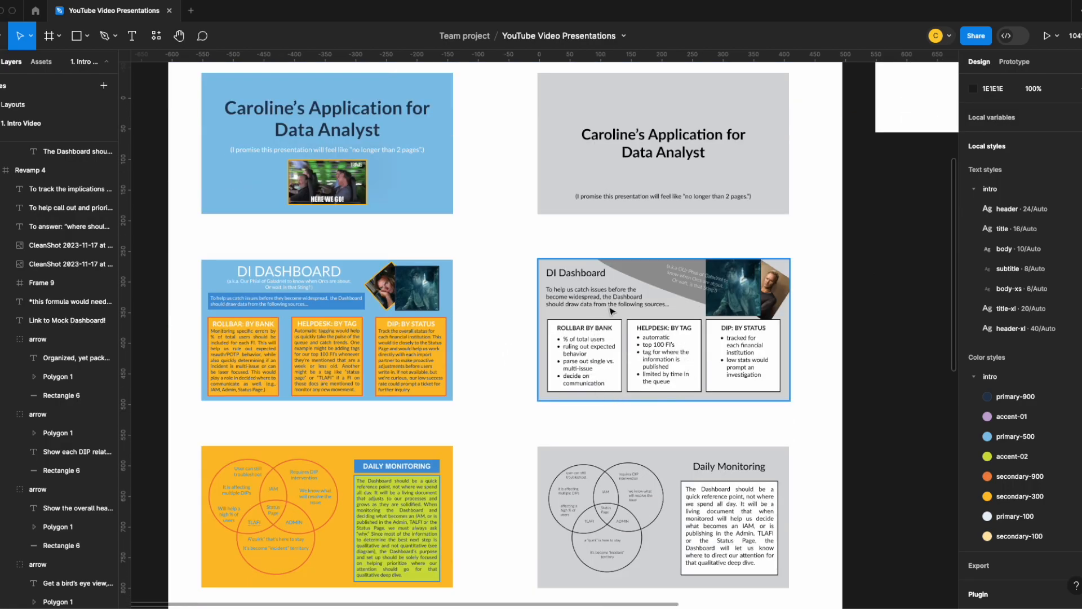
{"action": "scroll", "coordinate": [610, 337], "scroll_direction": "down", "scroll_amount": 12}
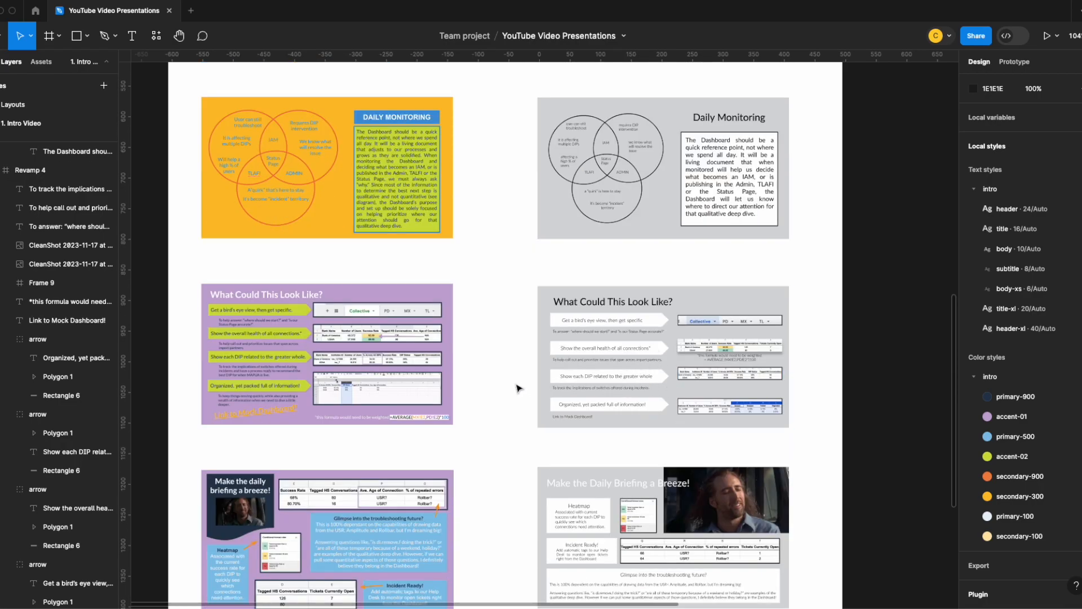
{"action": "scroll", "coordinate": [589, 356], "scroll_direction": "down", "scroll_amount": 4}
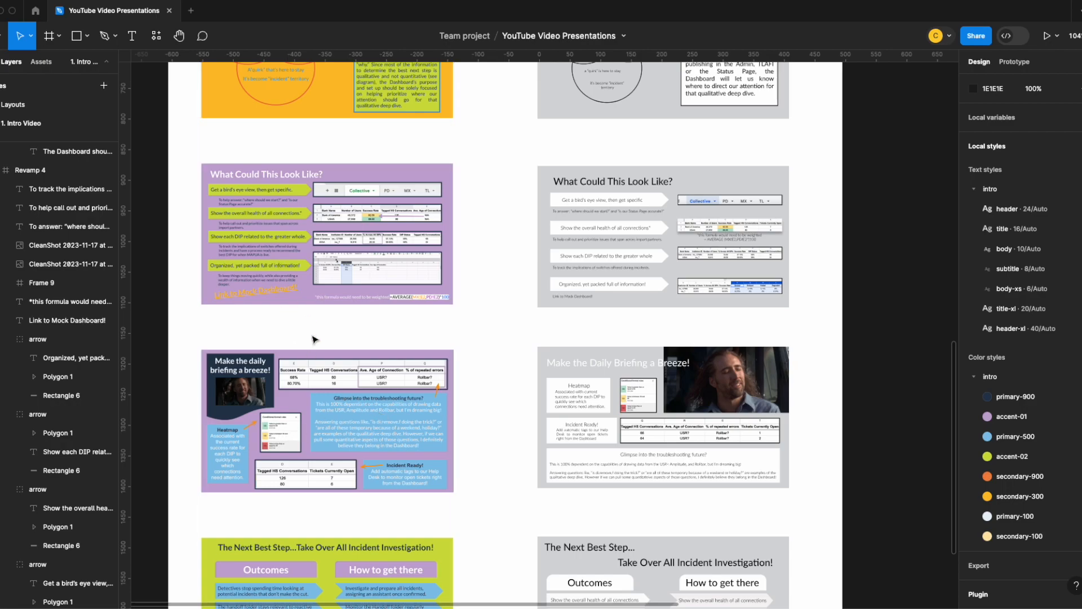
{"action": "scroll", "coordinate": [309, 316], "scroll_direction": "down", "scroll_amount": 5}
{"action": "scroll", "coordinate": [576, 373], "scroll_direction": "up", "scroll_amount": 8}
{"action": "scroll", "coordinate": [576, 373], "scroll_direction": "up", "scroll_amount": 20}
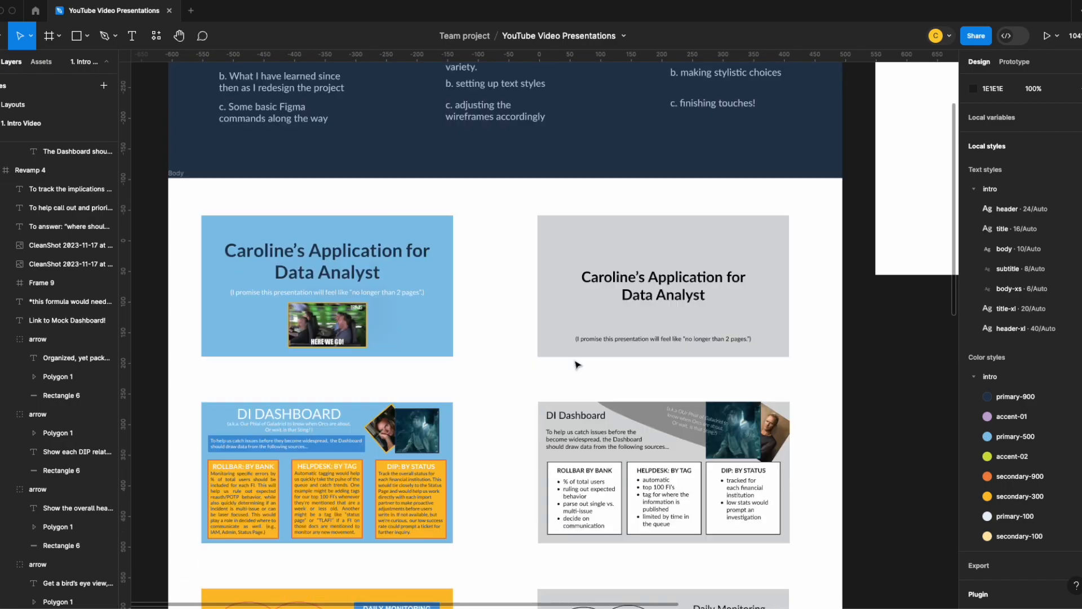